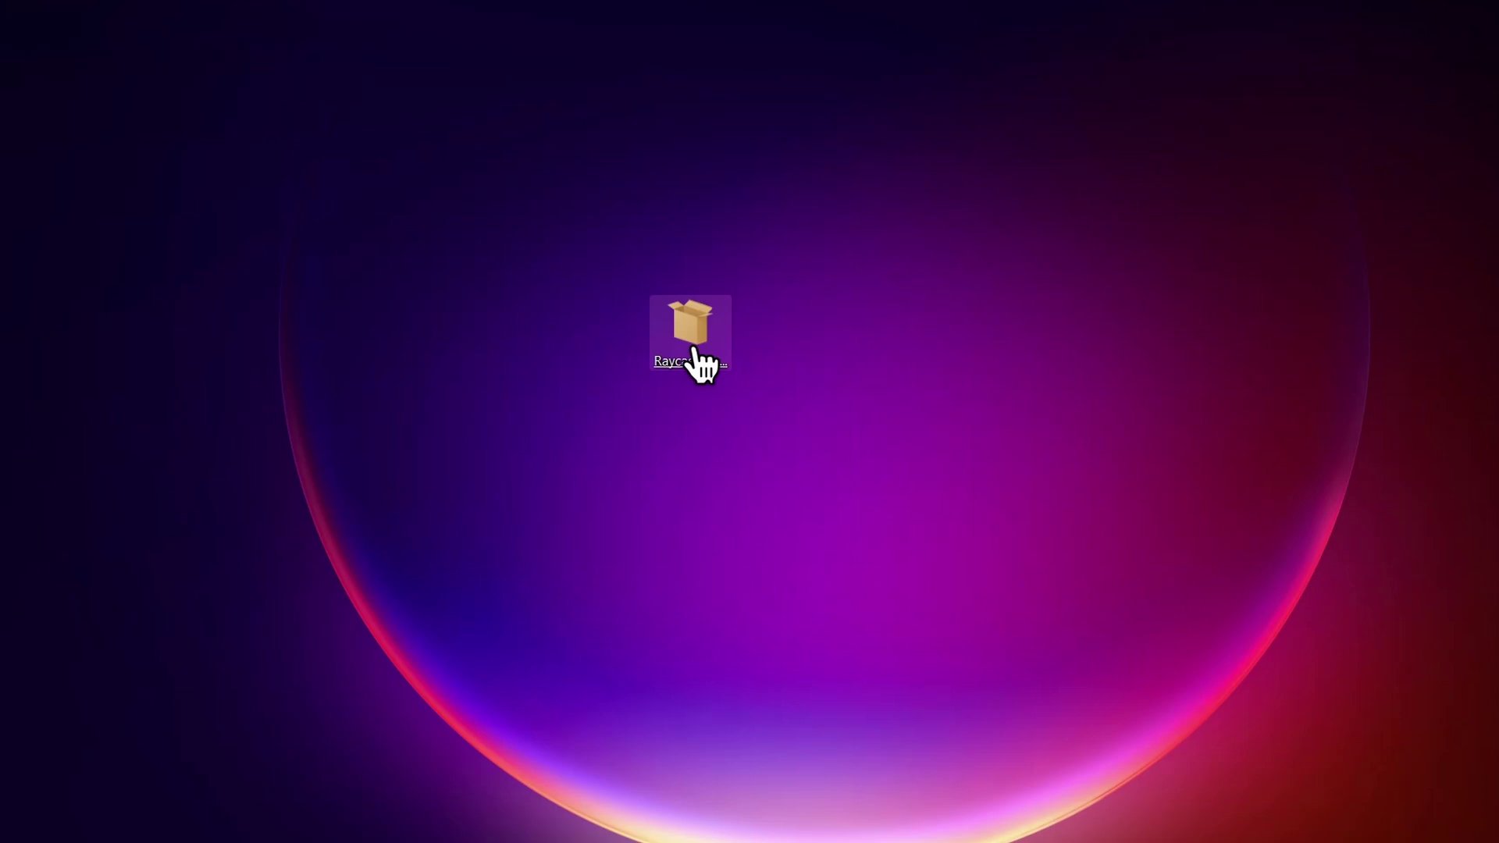
# - Run the Raycast installer, move its loading window aside, and browse the command list
pyautogui.doubleClick(693, 350)
pyautogui.moveTo(457, 11); pyautogui.dragTo(554, 83)
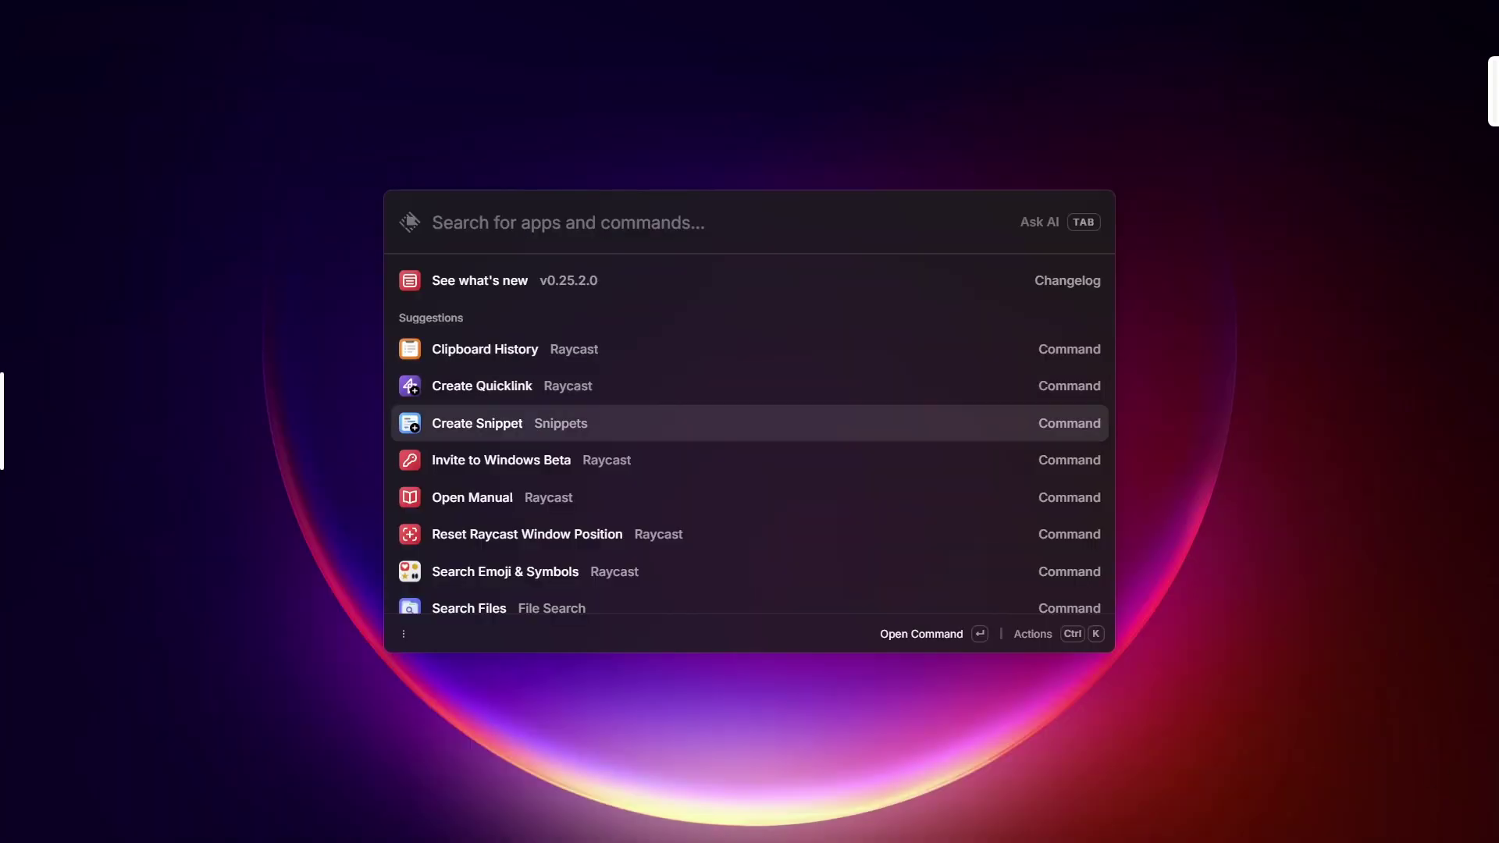
pyautogui.press('Down')
pyautogui.press('Down')
pyautogui.press('Down')
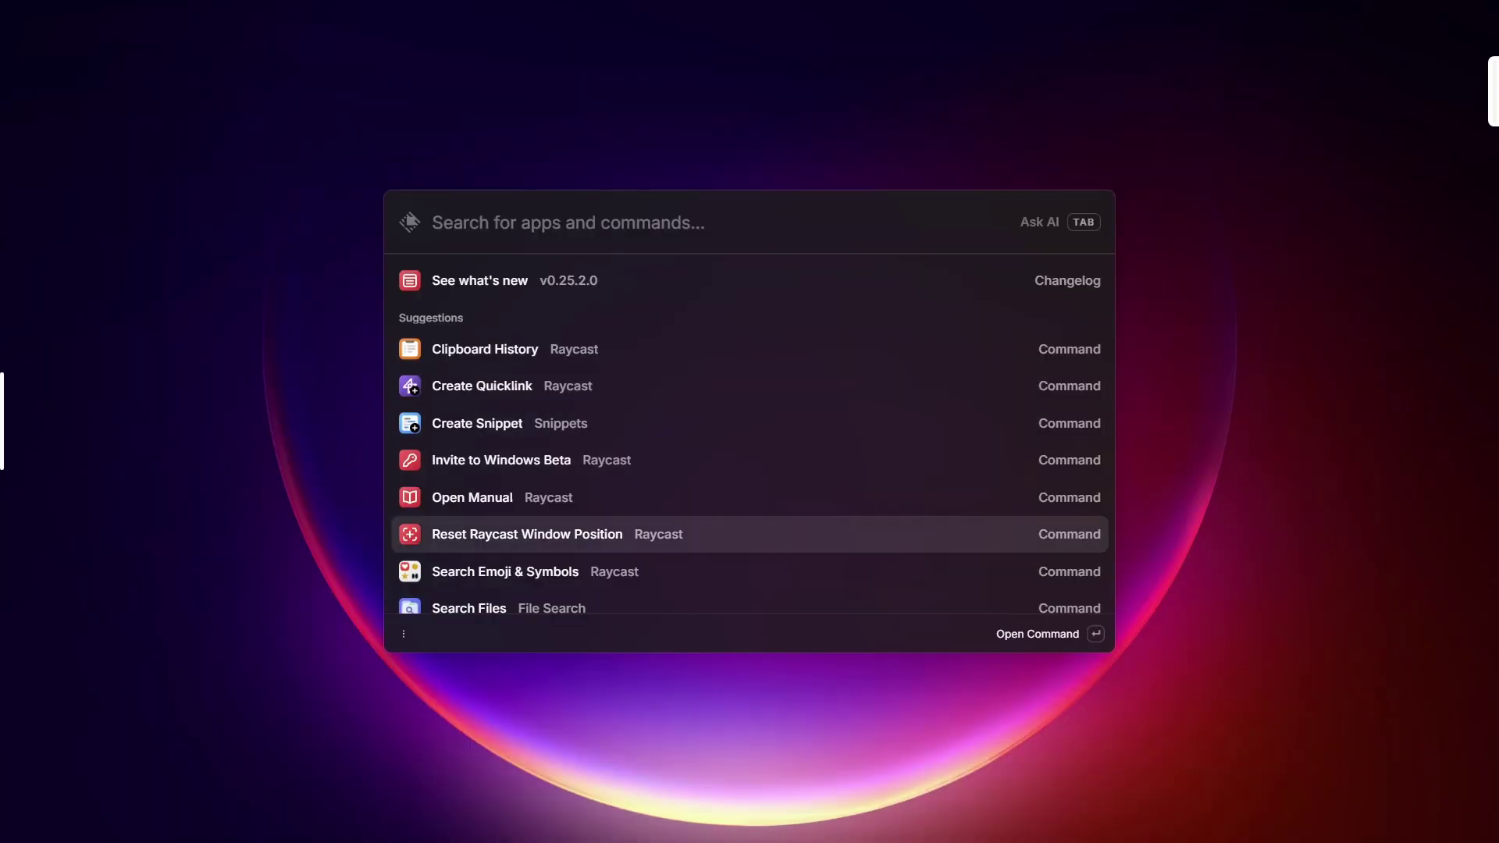
pyautogui.press('Down')
pyautogui.press('Down')
pyautogui.press('Down')
pyautogui.press('Down')
pyautogui.press('Down')
pyautogui.press('Down')
pyautogui.press('Down')
pyautogui.press('Down')
pyautogui.press('Down')
pyautogui.press('Down')
pyautogui.press('Down')
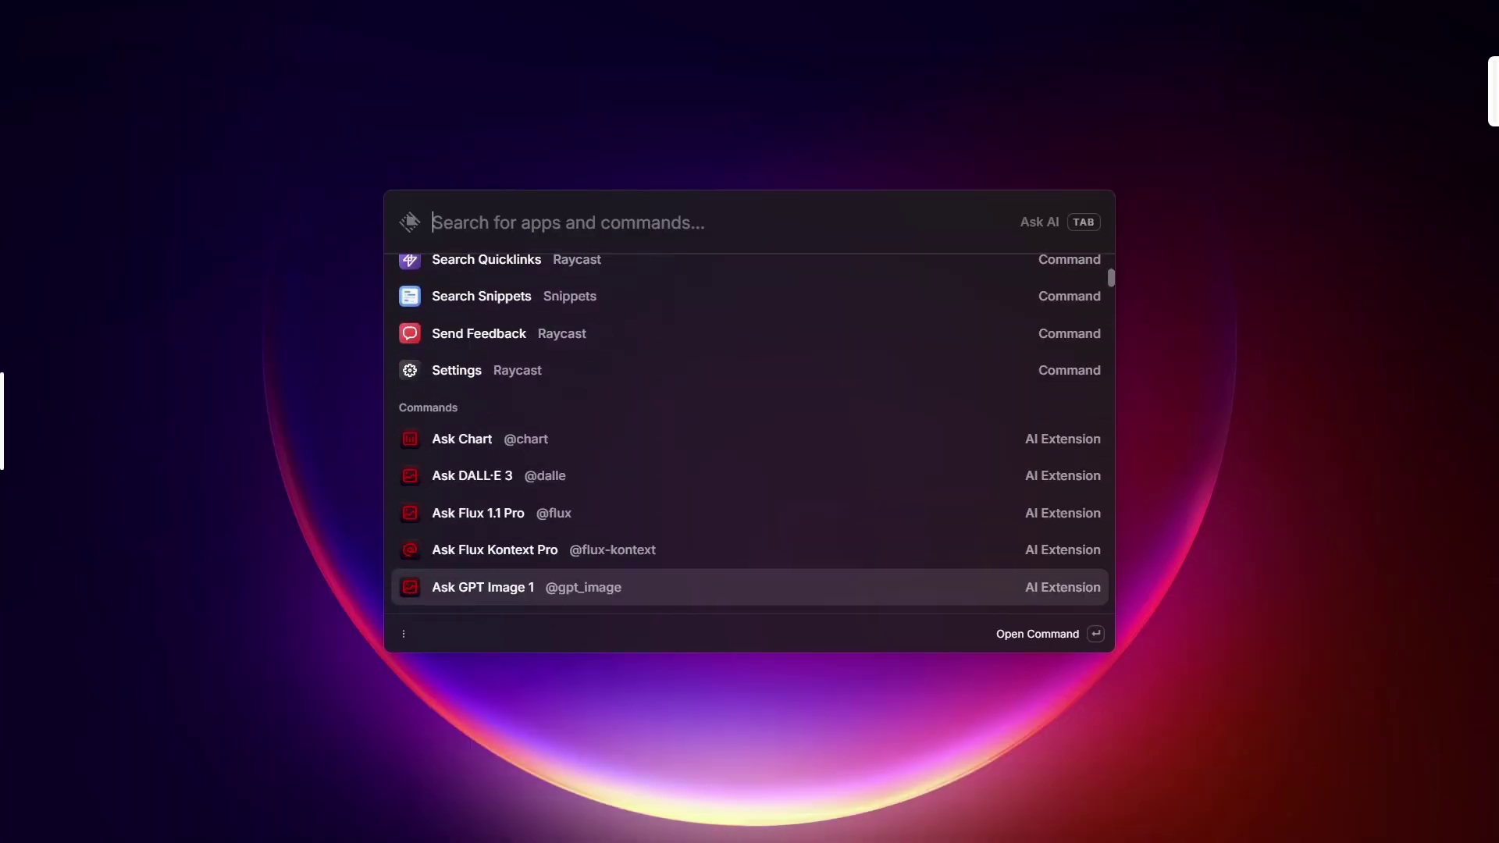
pyautogui.press('Down')
pyautogui.press('Down')
pyautogui.press('Down')
pyautogui.press('Down')
pyautogui.press('Down')
pyautogui.press('Down')
pyautogui.press('Down')
pyautogui.press('Down')
pyautogui.press('Down')
pyautogui.press('Down')
pyautogui.press('Down')
pyautogui.press('Down')
# - Search for 'LetmeXplain Logo' and browse the clipboard history
pyautogui.write('LetmeXplain Logo')
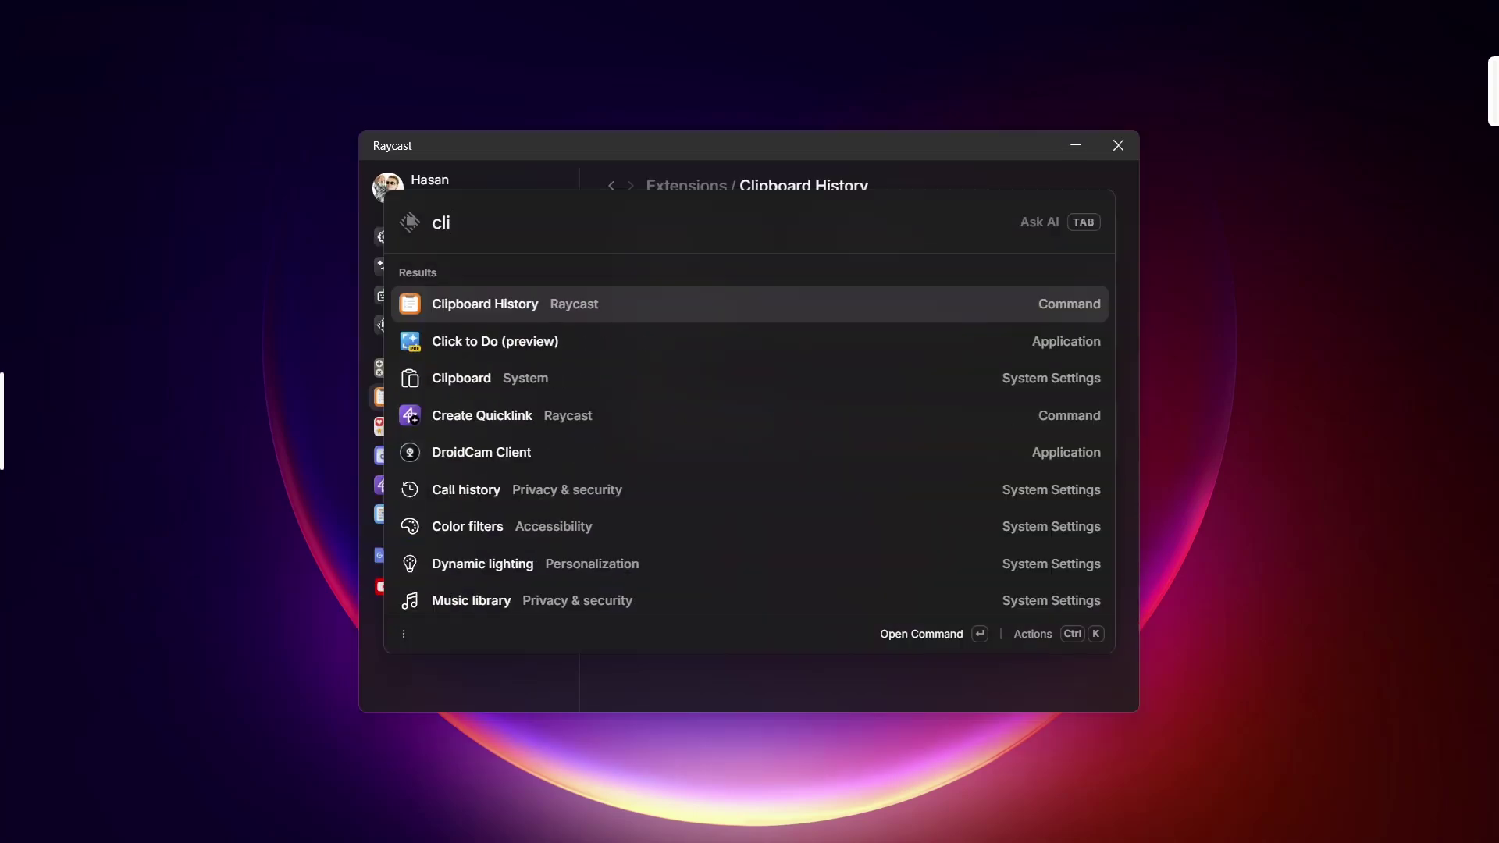
pyautogui.press('Return')
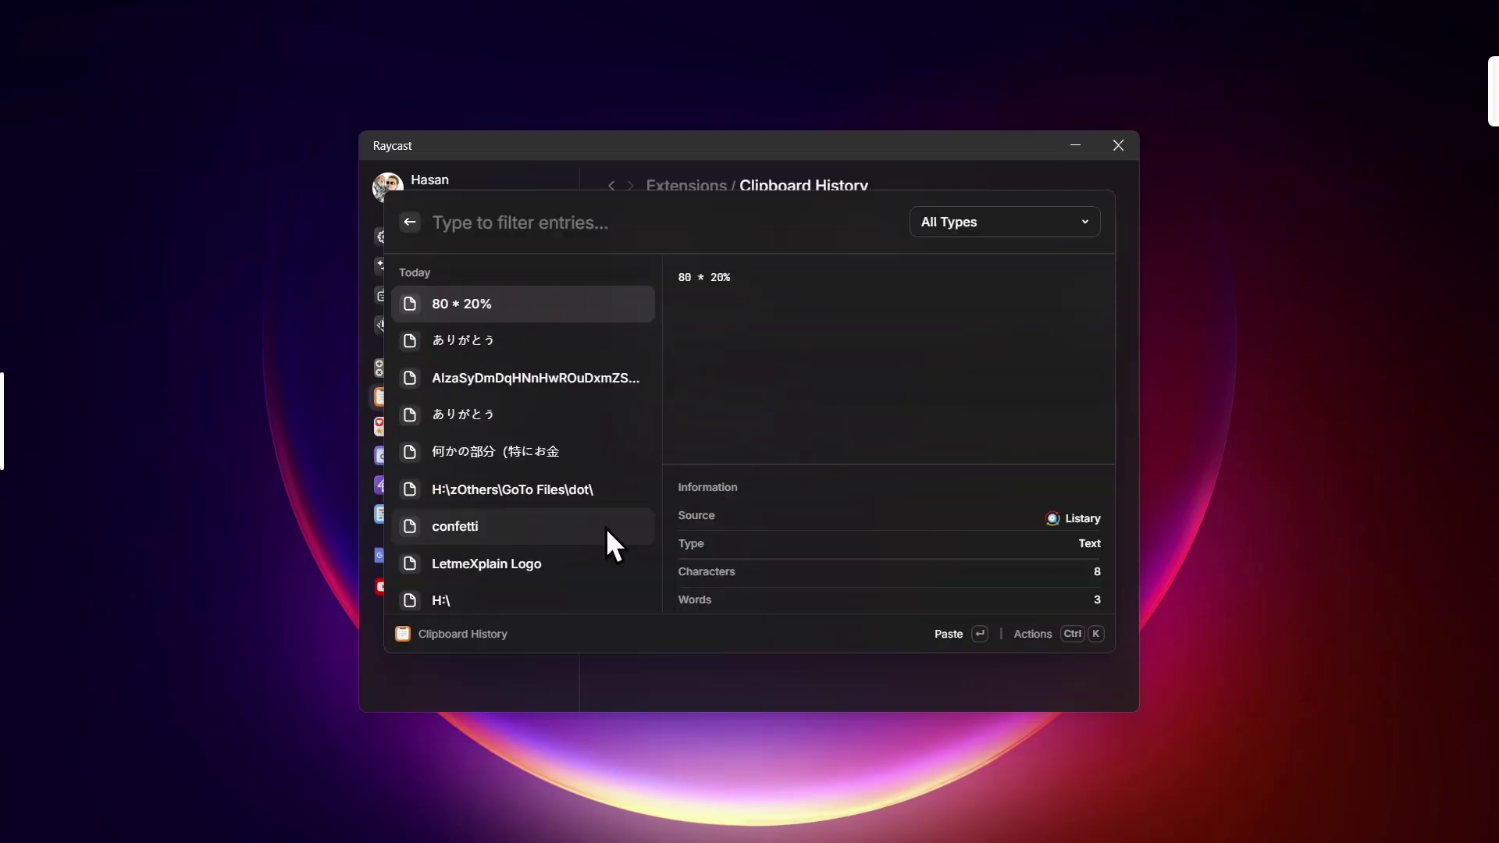
pyautogui.scroll(-1, 578, 565)
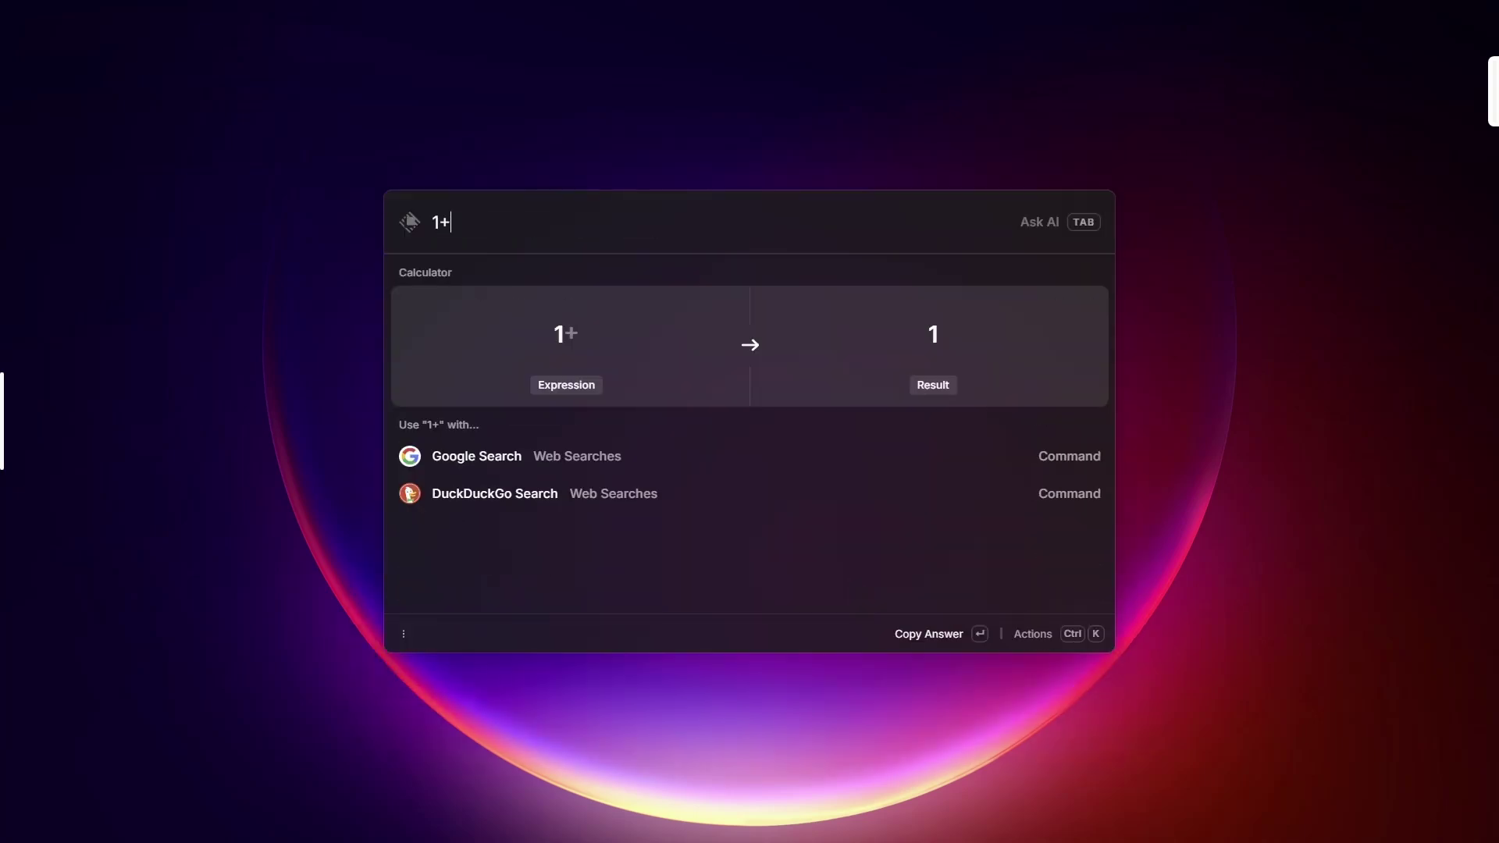
pyautogui.write('1')
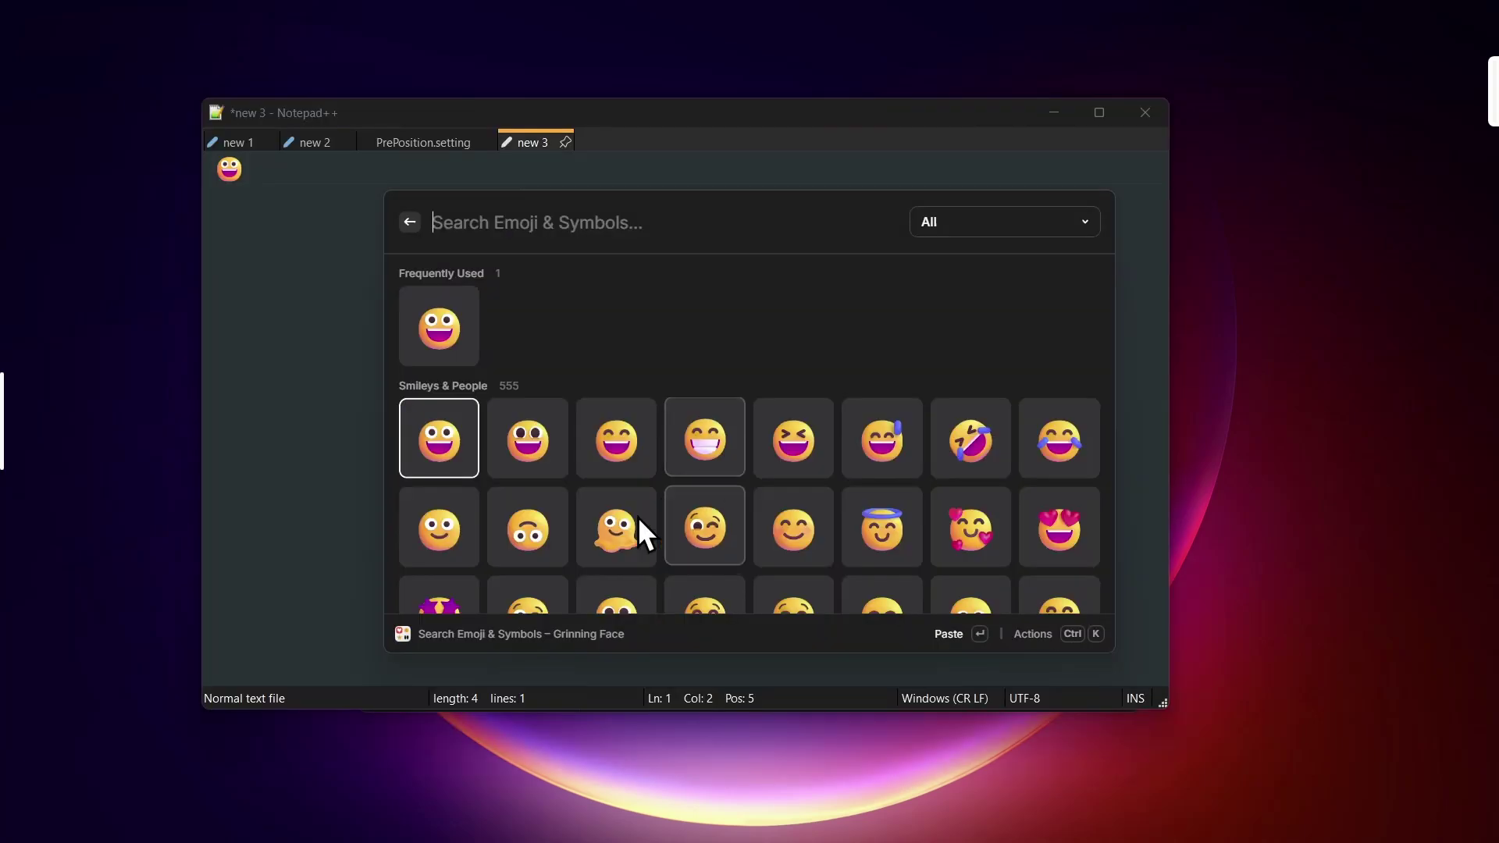
pyautogui.scroll(-3, 639, 524)
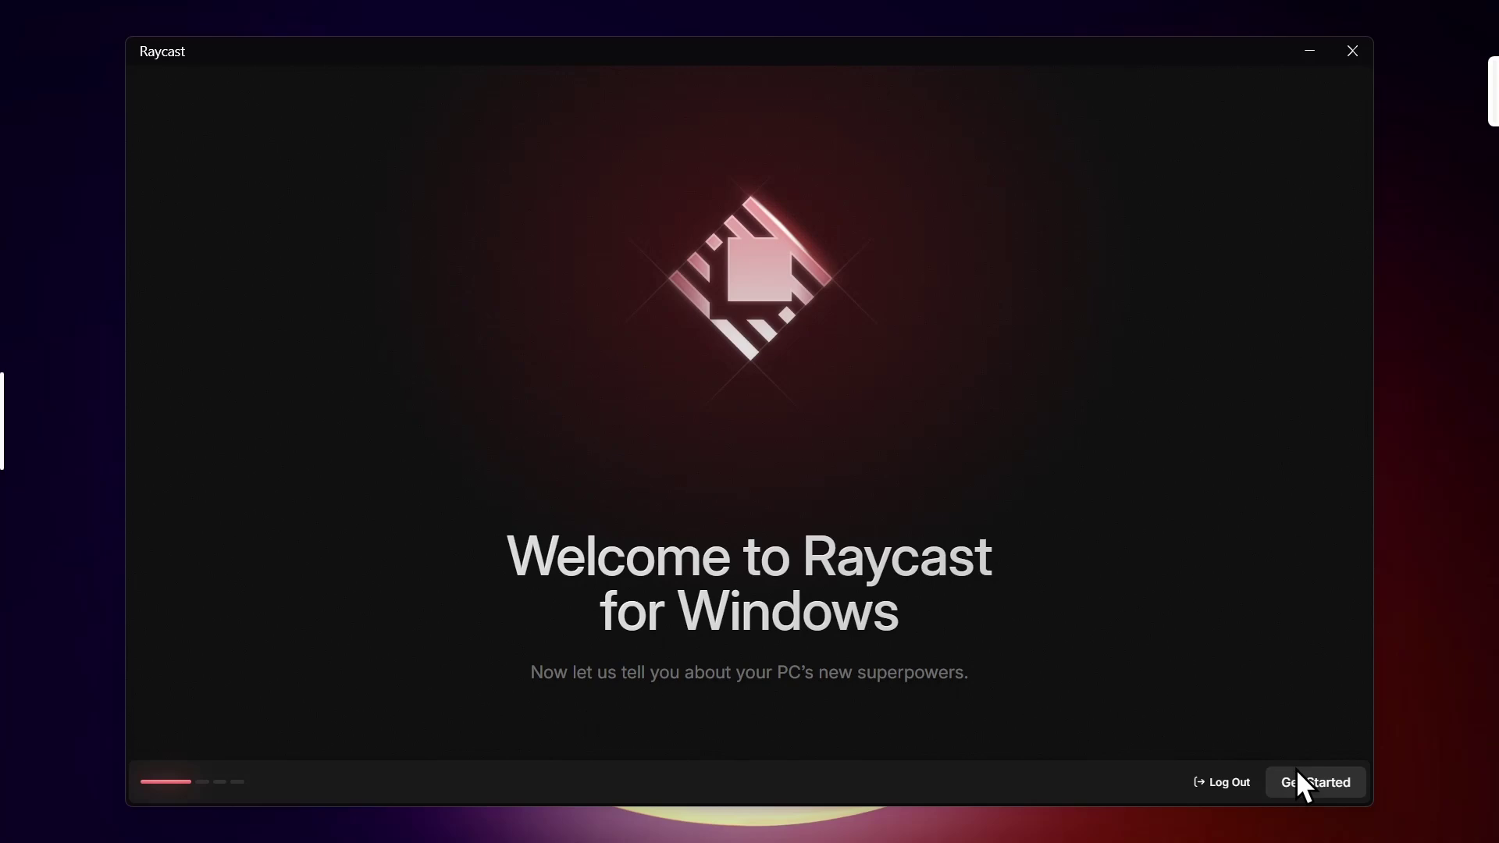
# - Start the tour, scroll the 'Out of the box' feature cards, and continue to 'You're ready to flow'
pyautogui.click(1301, 783)
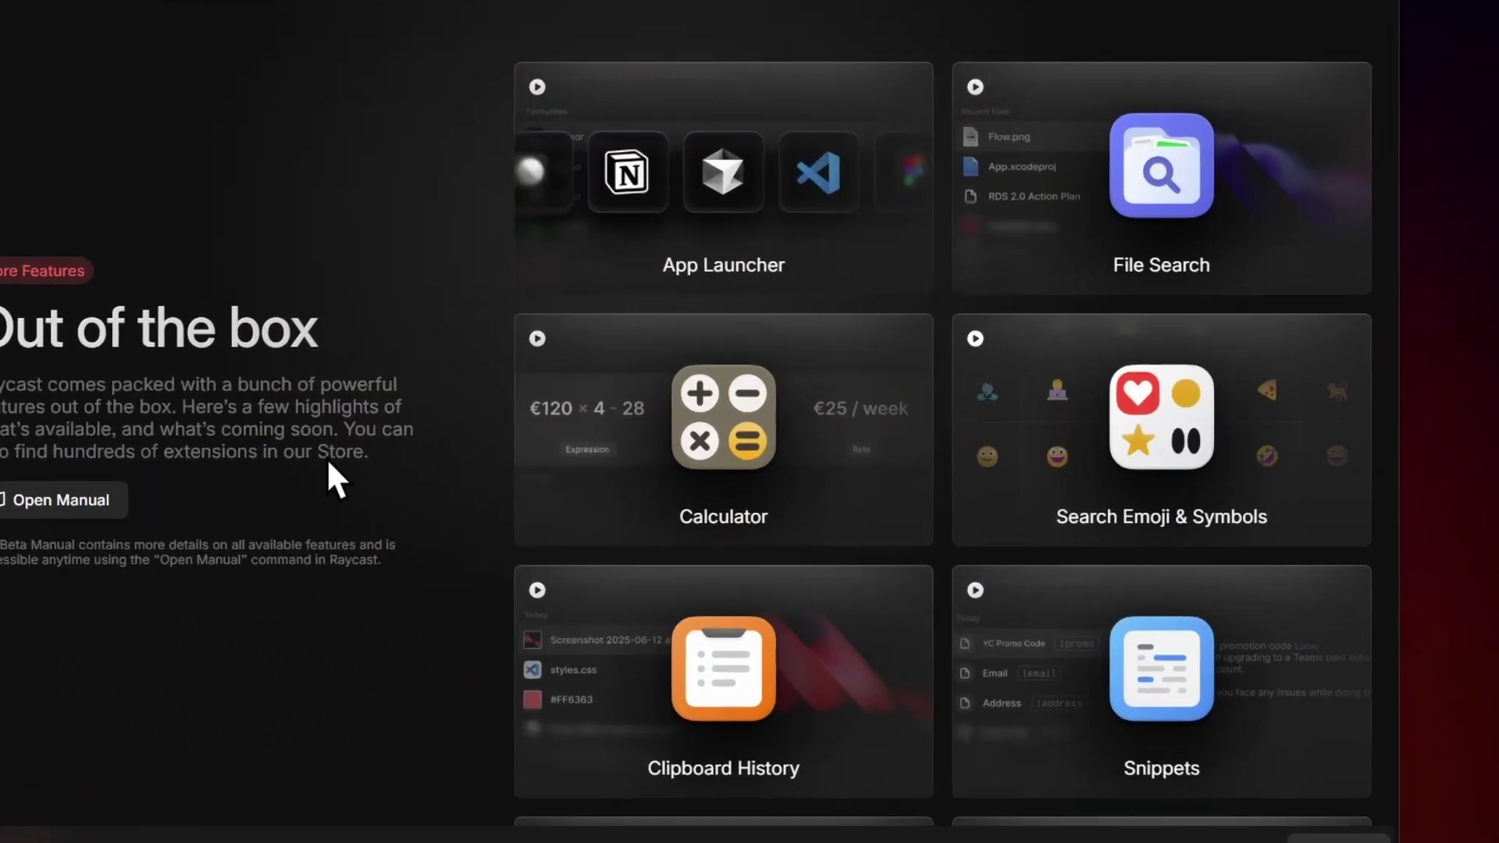
pyautogui.scroll(-2, 547, 391)
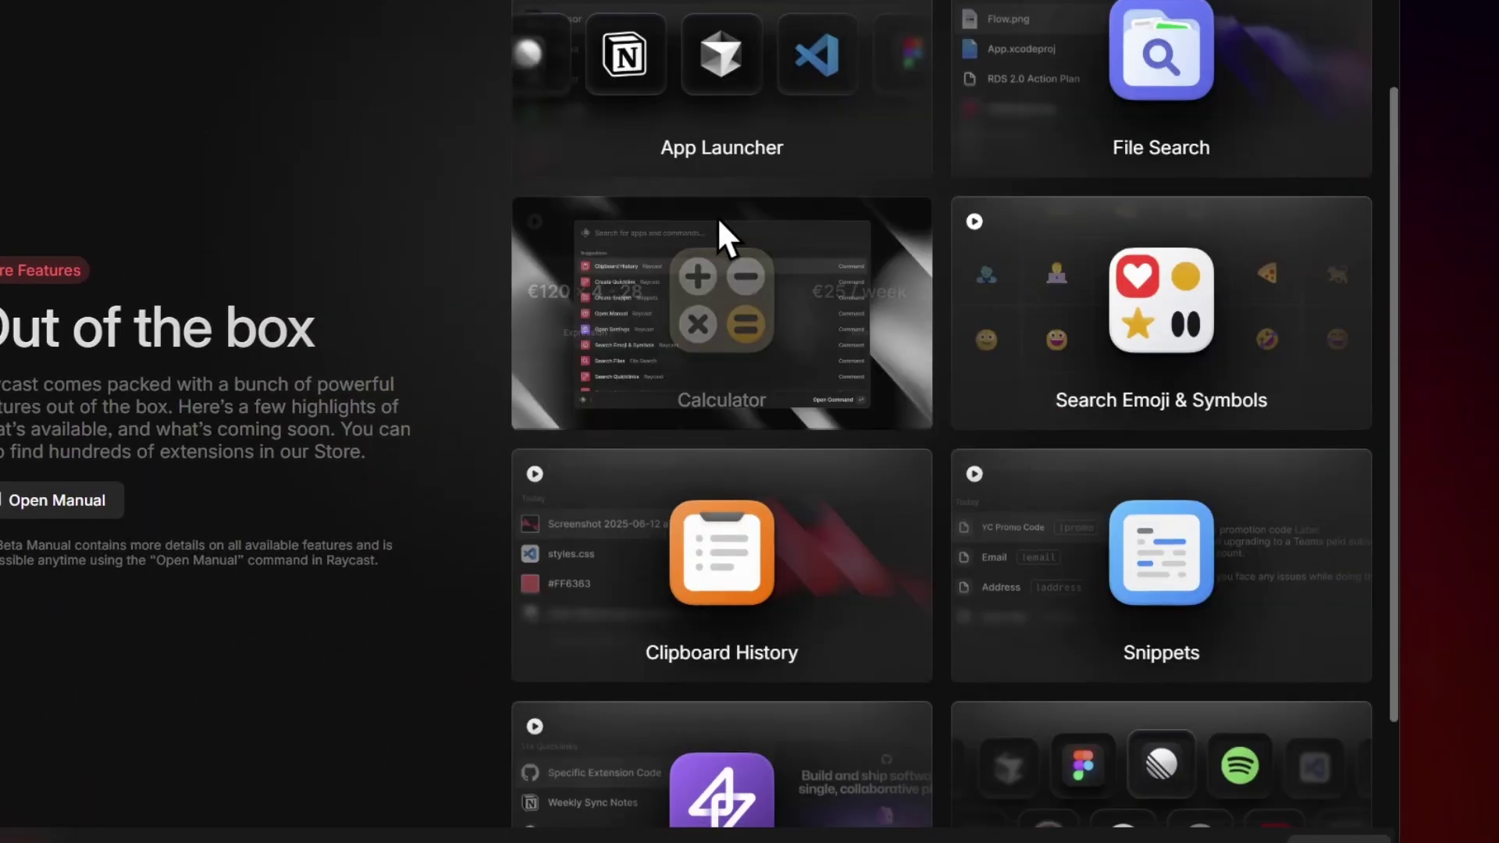
pyautogui.scroll(2, 664, 234)
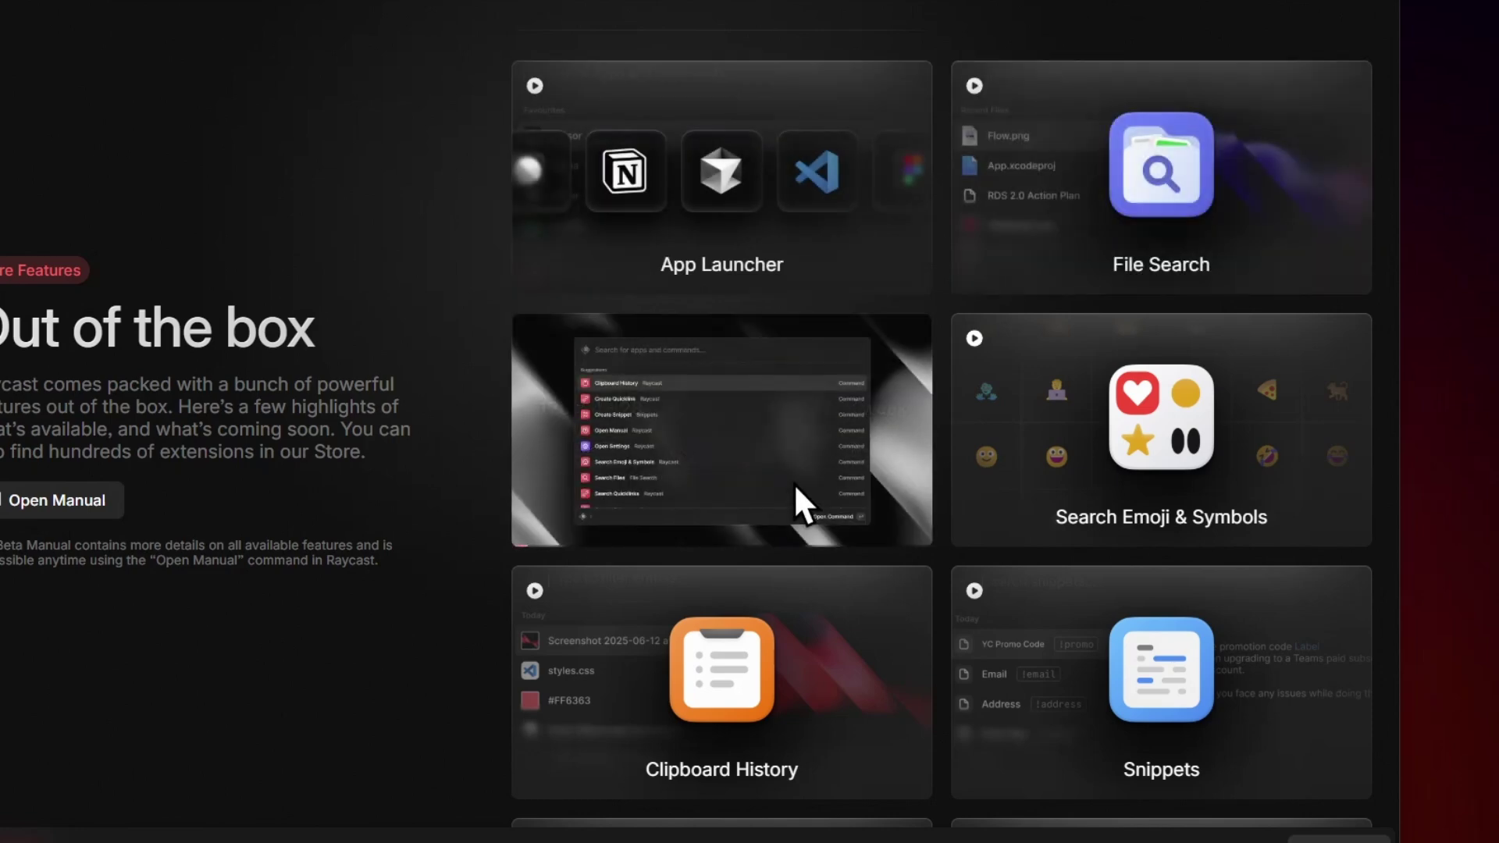
pyautogui.scroll(-4, 1032, 450)
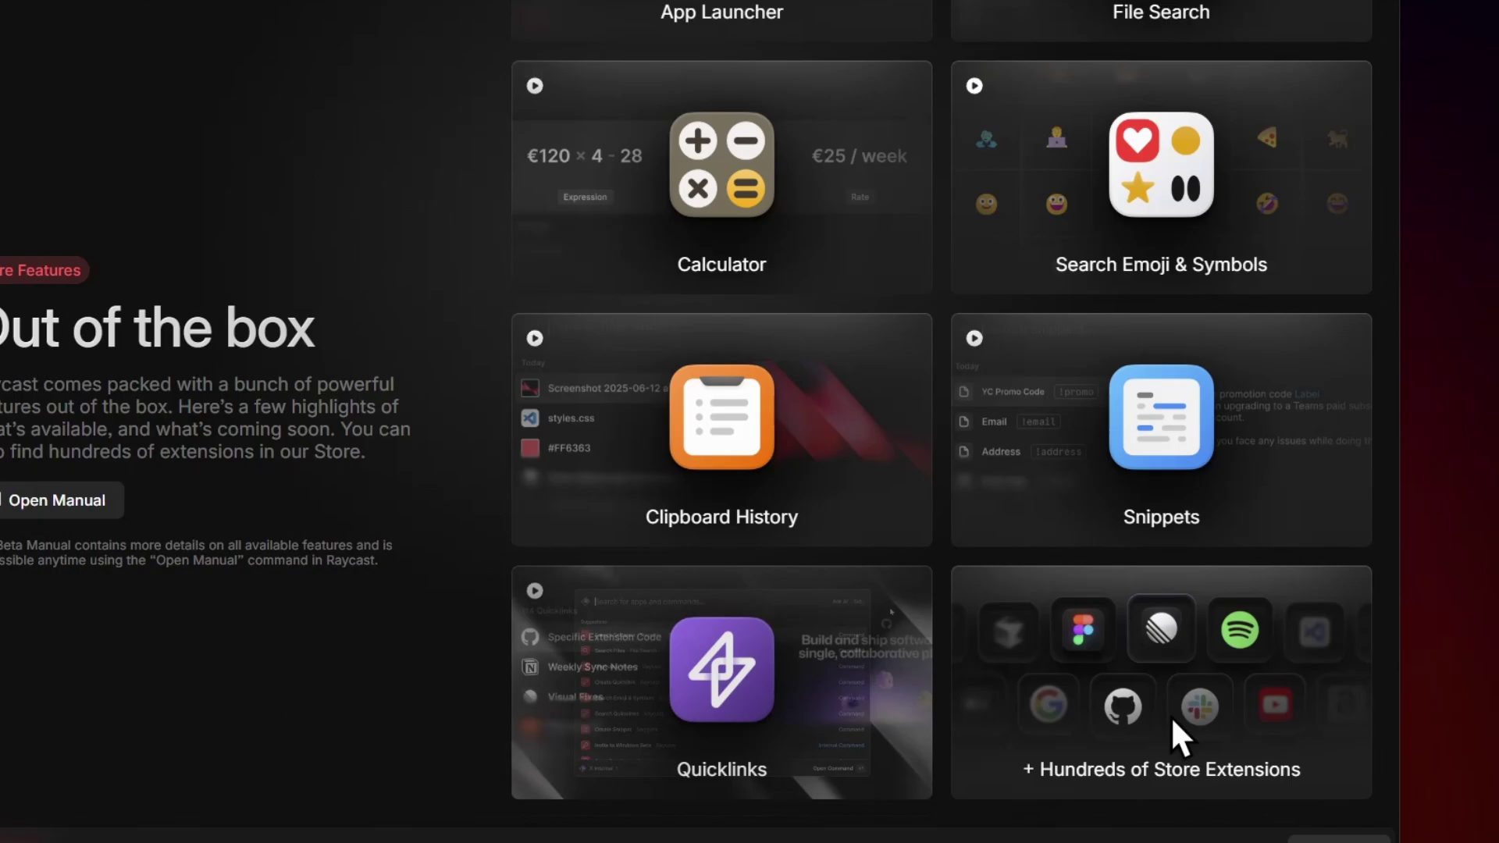
pyautogui.click(1322, 782)
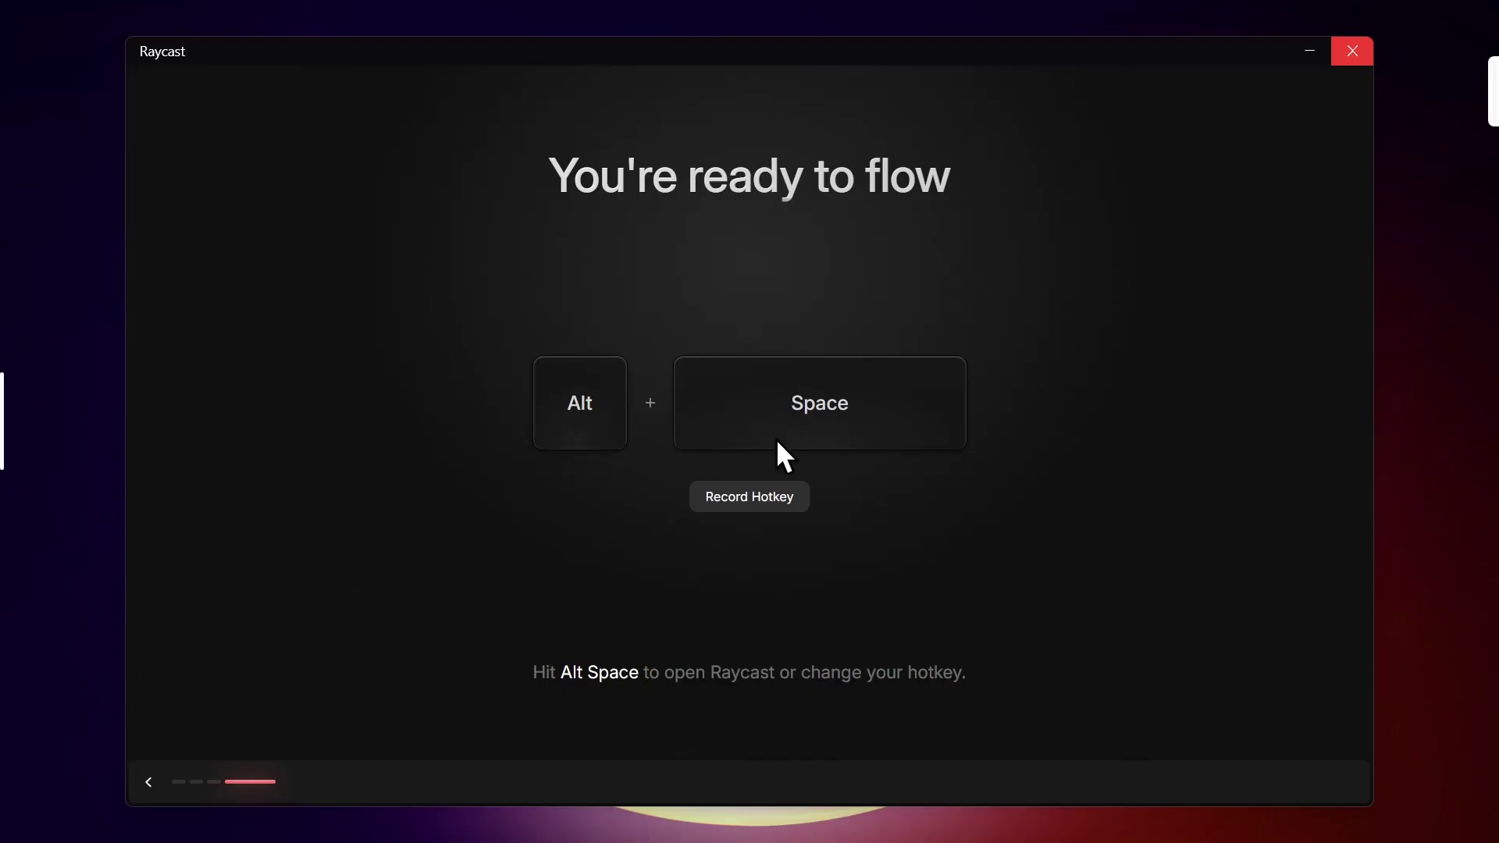
# - Copy 'confetti' from the Google search in Brave and paste it into the Raycast launcher
pyautogui.hotkey('alt', 'space')
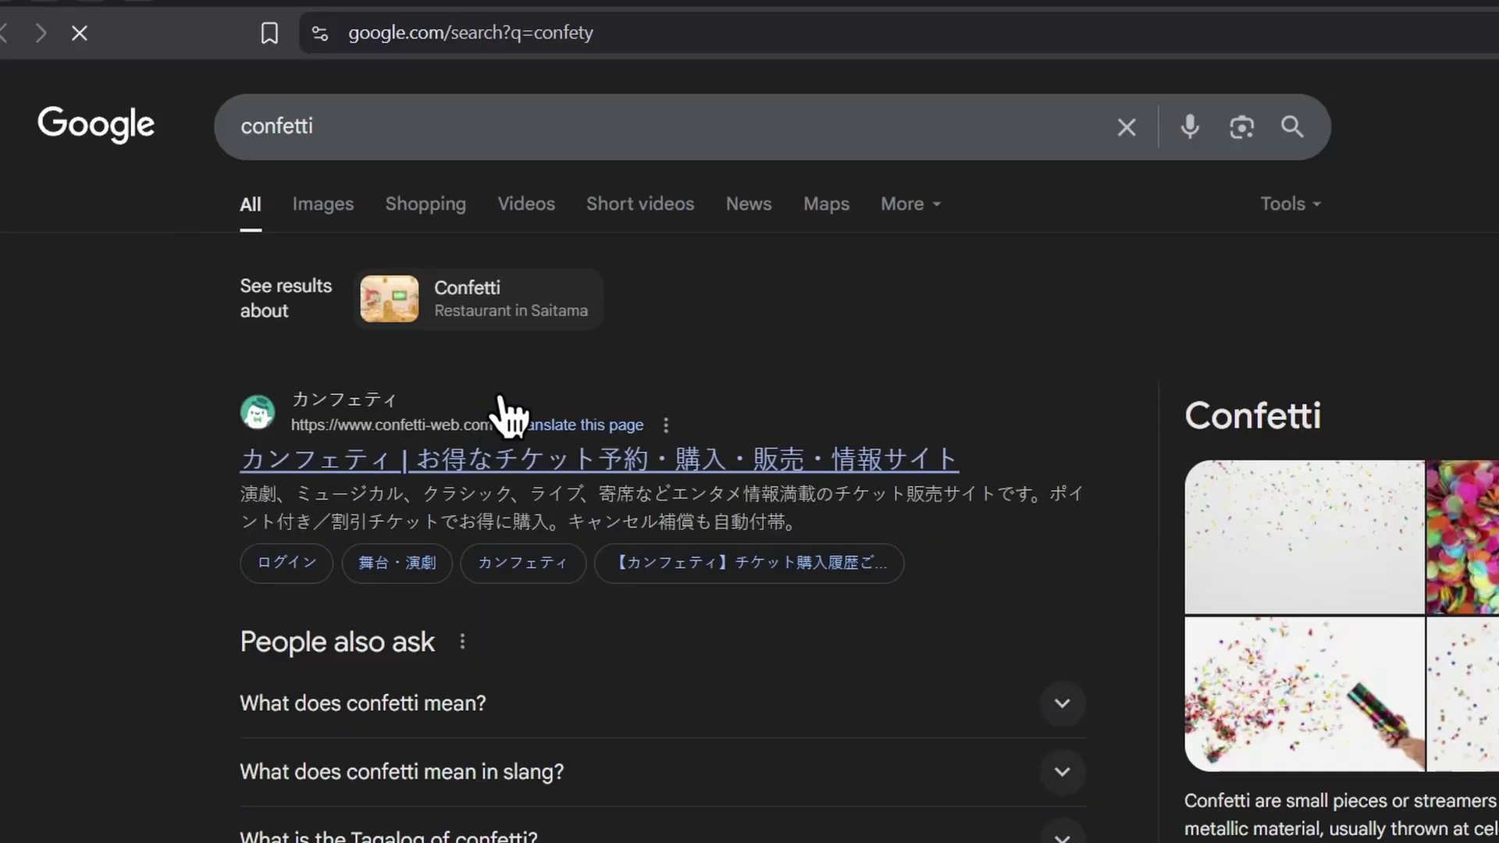
pyautogui.click(429, 131)
pyautogui.hotkey('ctrl', 'a')
pyautogui.hotkey('ctrl', 'c')
pyautogui.hotkey('alt', 'space')
pyautogui.hotkey('ctrl', 'v')
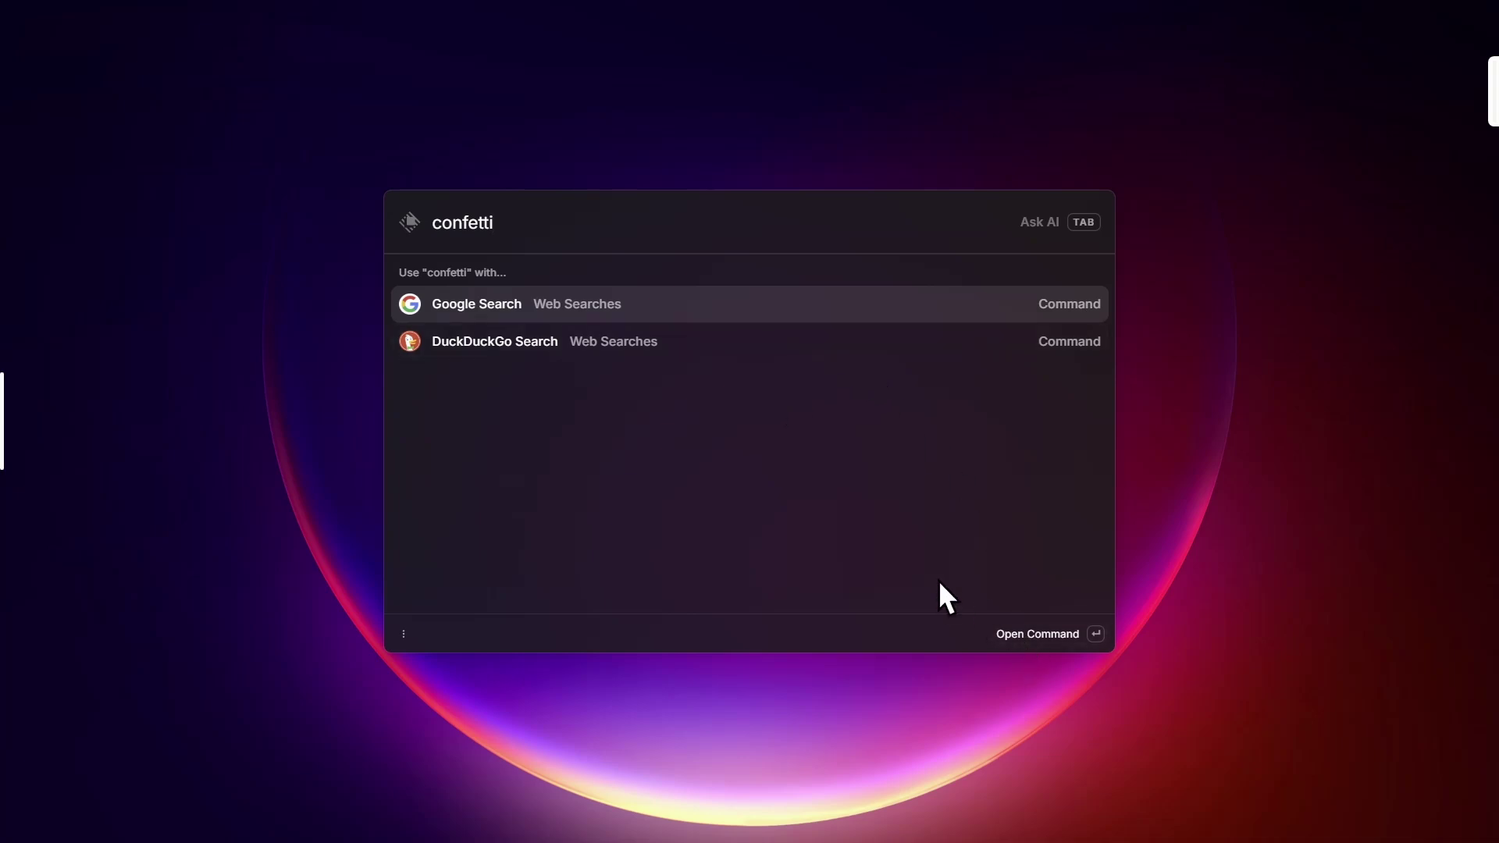
# - Clear the confetti query and browse down the command list to Lock Screen
pyautogui.hotkey('ctrl', 'a')
pyautogui.press('BackSpace')
pyautogui.press('Down')
pyautogui.press('Down')
pyautogui.press('Down')
pyautogui.press('Down')
pyautogui.press('Down')
pyautogui.press('Down')
pyautogui.press('Down')
pyautogui.press('Down')
pyautogui.press('Down')
pyautogui.press('Down')
pyautogui.press('Down')
pyautogui.press('Down')
pyautogui.press('Down')
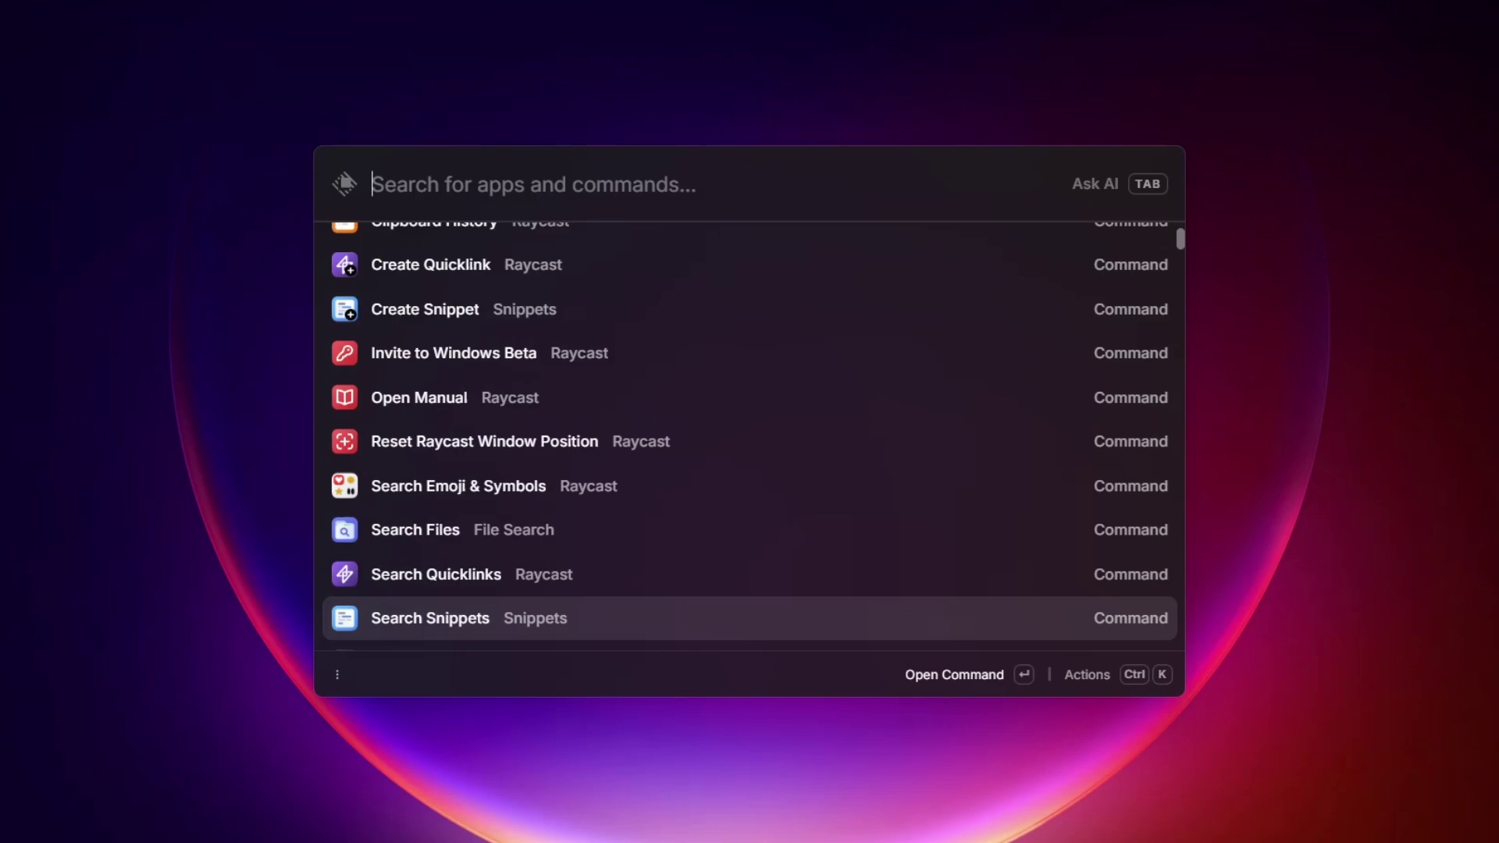
pyautogui.press('Down')
pyautogui.press('Down')
pyautogui.press('Down')
pyautogui.press('Down')
pyautogui.press('Down')
pyautogui.press('Down')
pyautogui.press('Down')
pyautogui.press('Down')
pyautogui.press('Down')
pyautogui.press('Down')
pyautogui.press('Down')
pyautogui.press('Down')
pyautogui.press('Down')
pyautogui.press('Down')
pyautogui.press('Down')
pyautogui.press('Down')
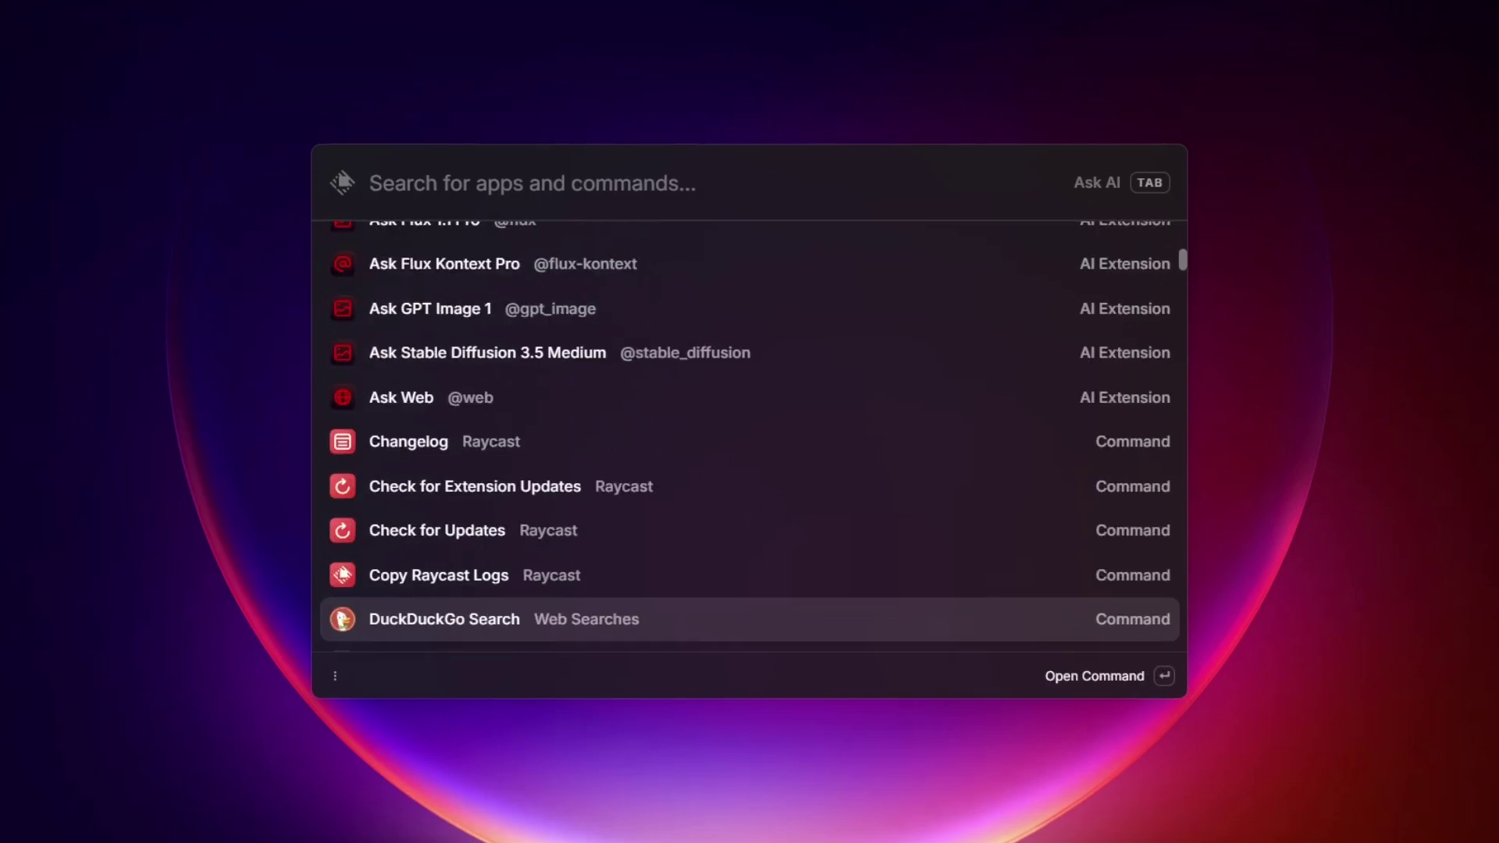
pyautogui.scroll(10, 631, 528)
# - Try searches for 'letmexplan' and 'LetmeXplain', then open Raycast Settings with Ctrl+,
pyautogui.write('le')
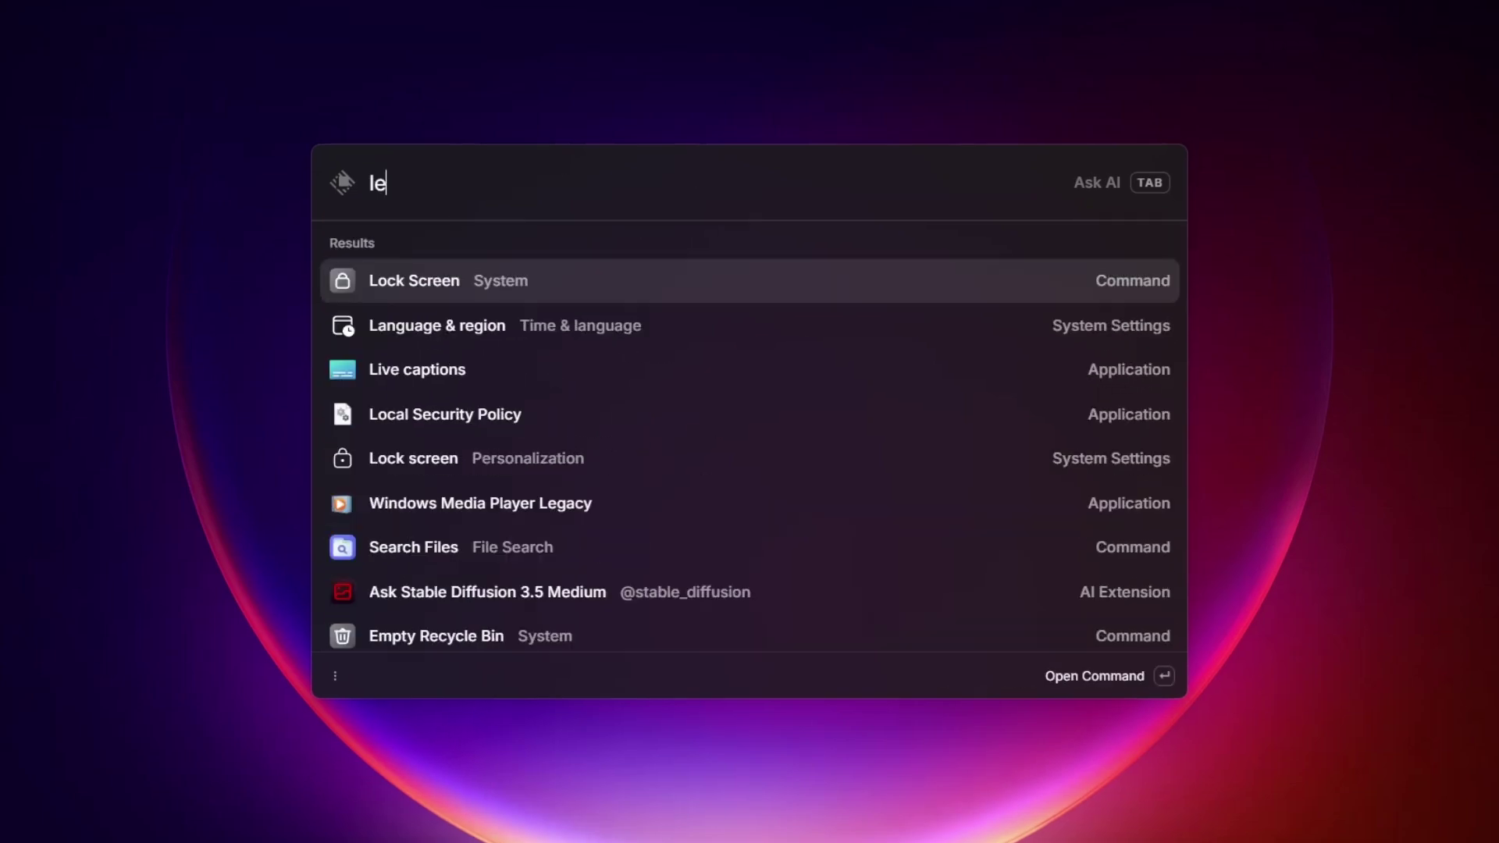
pyautogui.write('tmexplan')
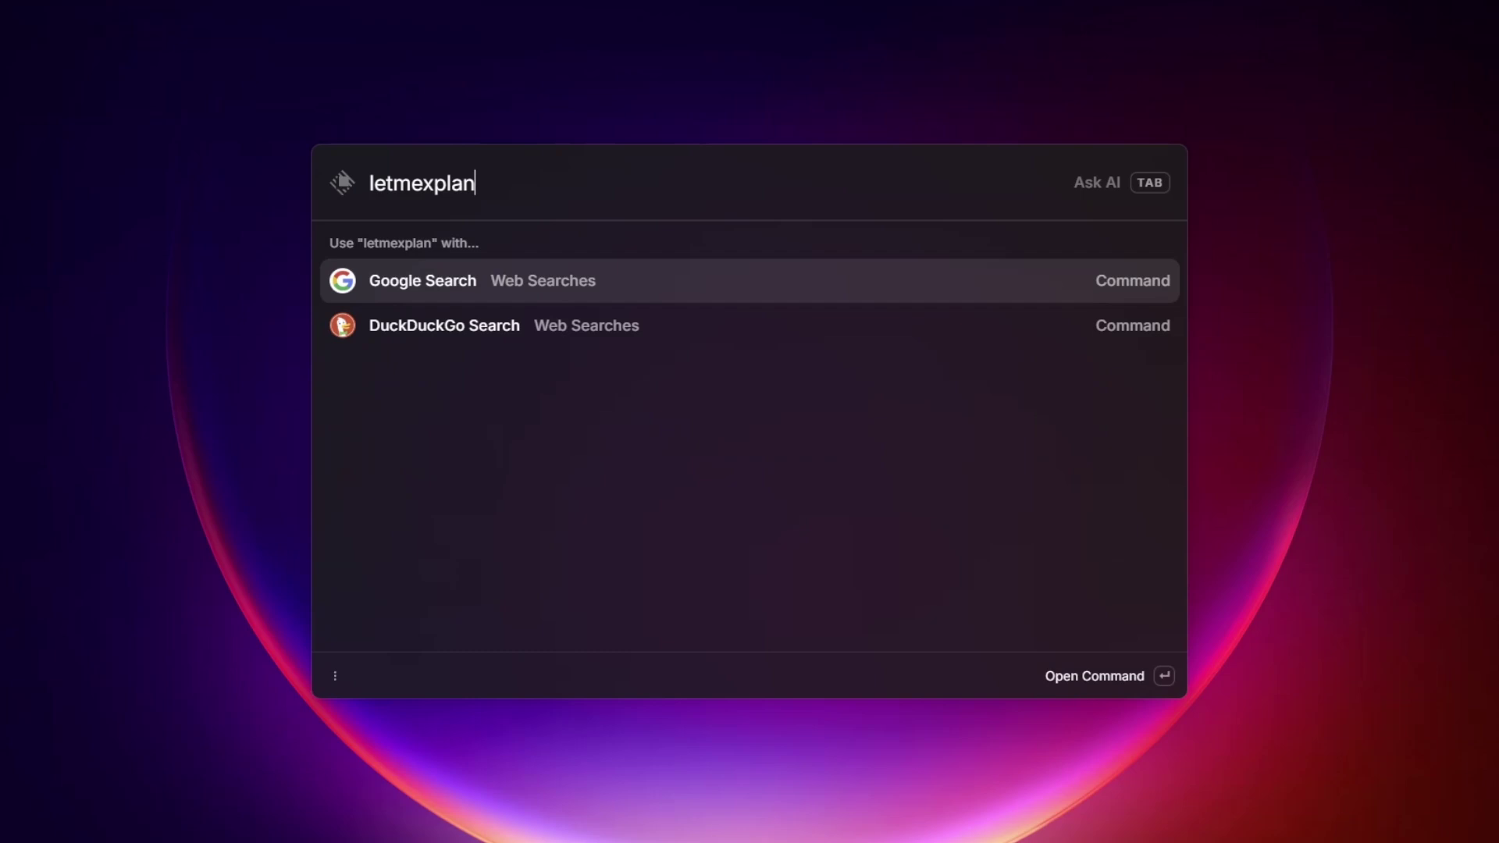
pyautogui.hotkey('ctrl', 'BackSpace')
pyautogui.hotkey('ctrl', 'v')
pyautogui.press('BackSpace')
pyautogui.press('BackSpace')
pyautogui.press('BackSpace')
pyautogui.press('BackSpace')
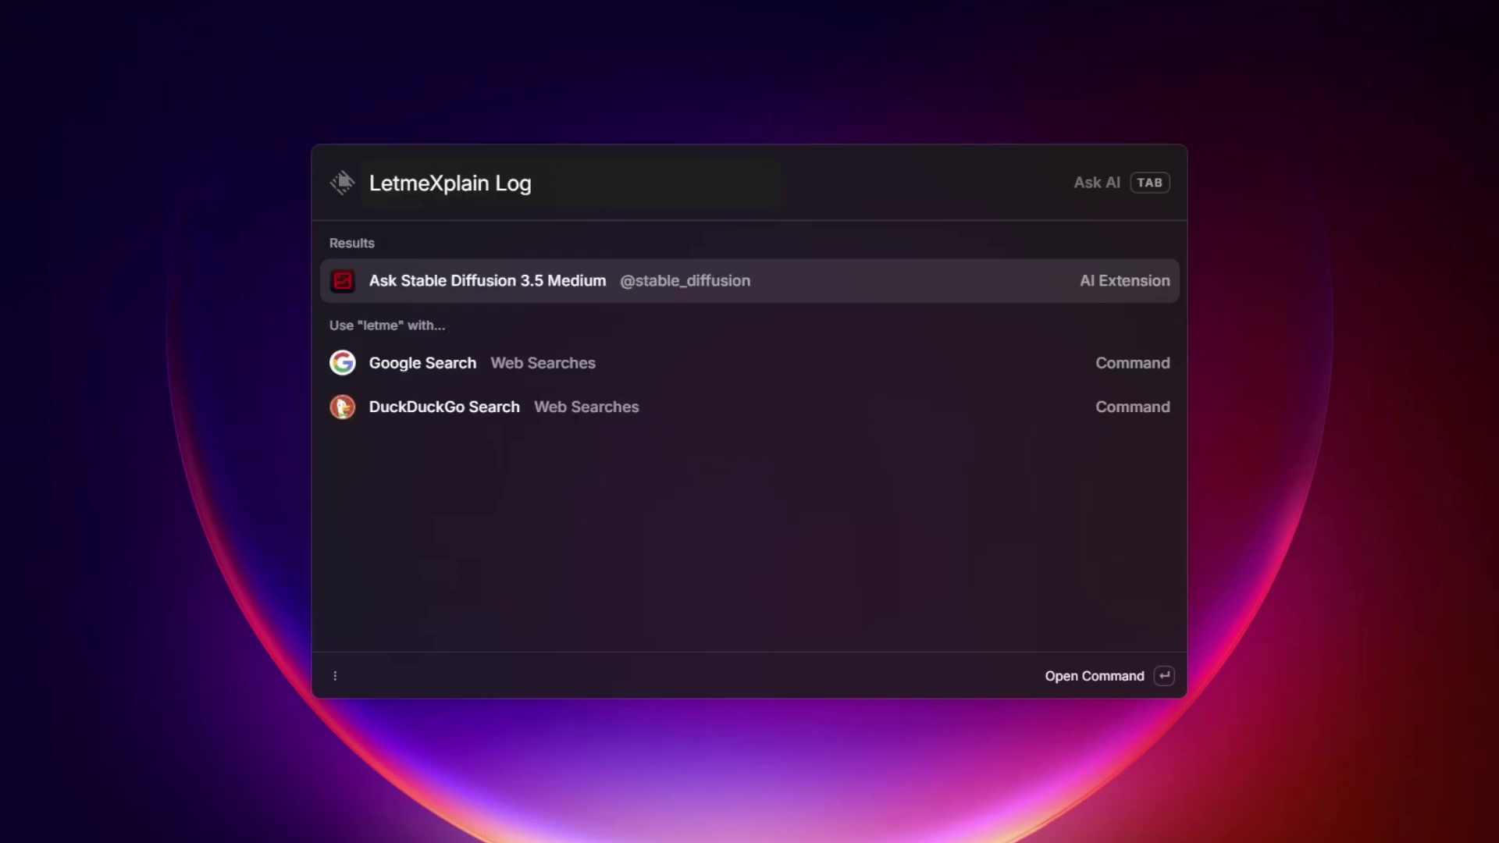
pyautogui.hotkey('ctrl', 'BackSpace')
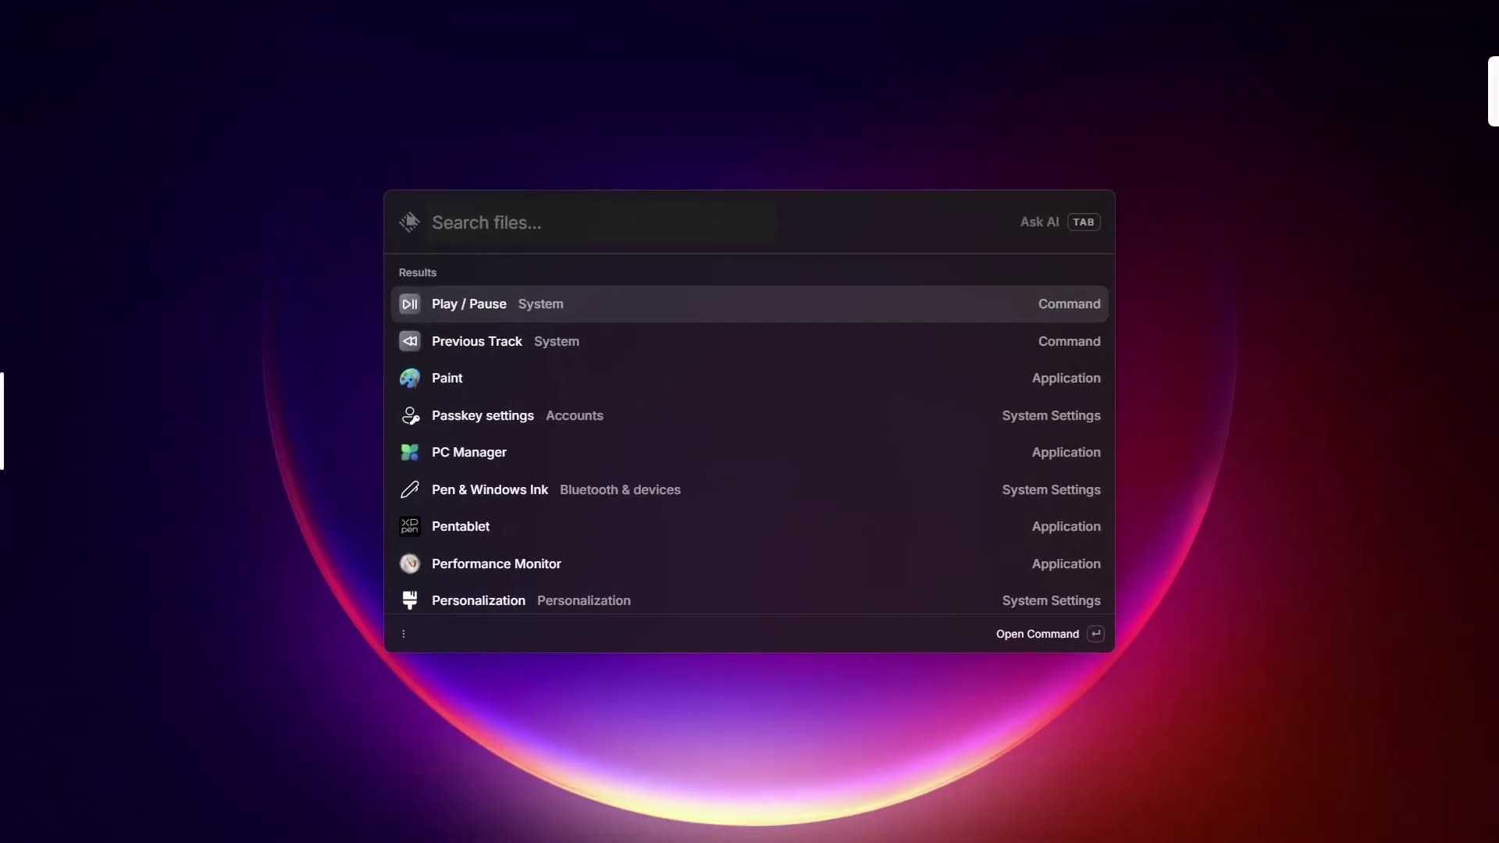
pyautogui.write('pn.')
pyautogui.hotkey('ctrl', ',')
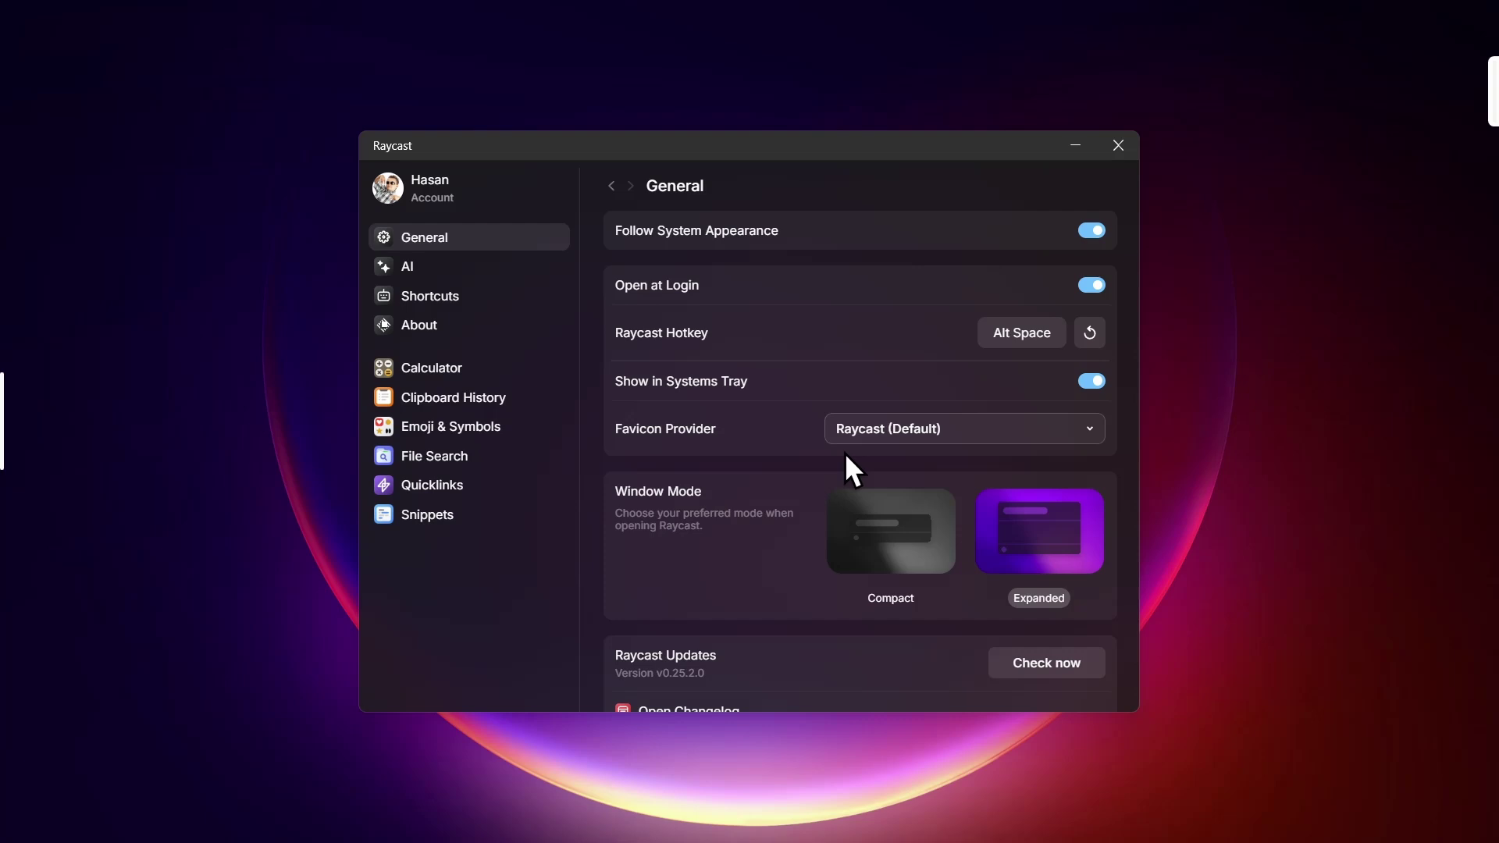
# - Switch the window mode to Compact and search File Search for 'LetmeXplain Logo'
pyautogui.click(922, 570)
pyautogui.hotkey('alt', 'space')
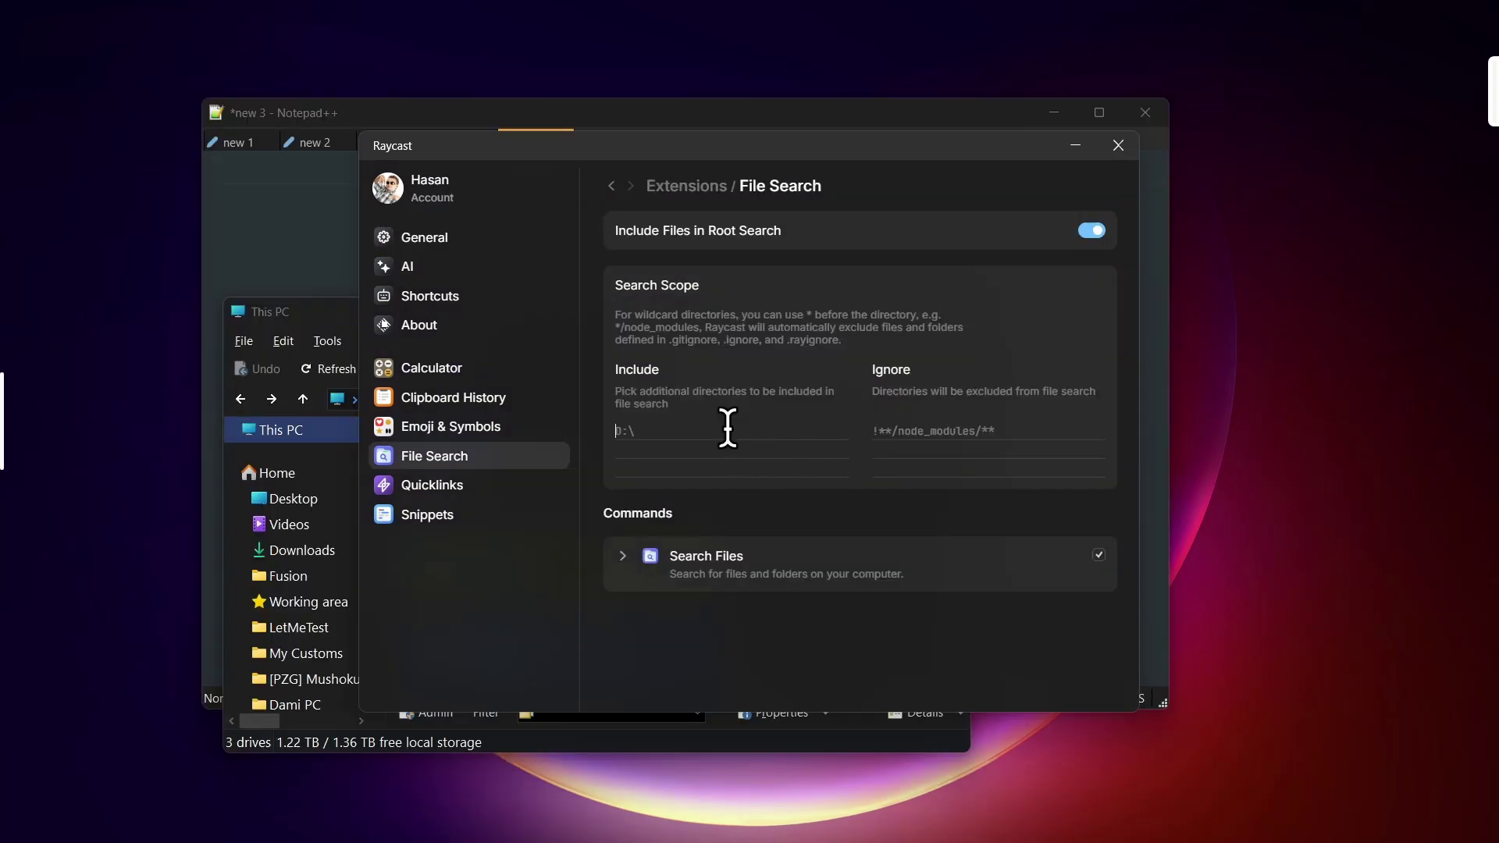
pyautogui.write('D:\\')
pyautogui.hotkey('ctrl', 'alt', 'f')
pyautogui.write('LetmeXplain Logo')
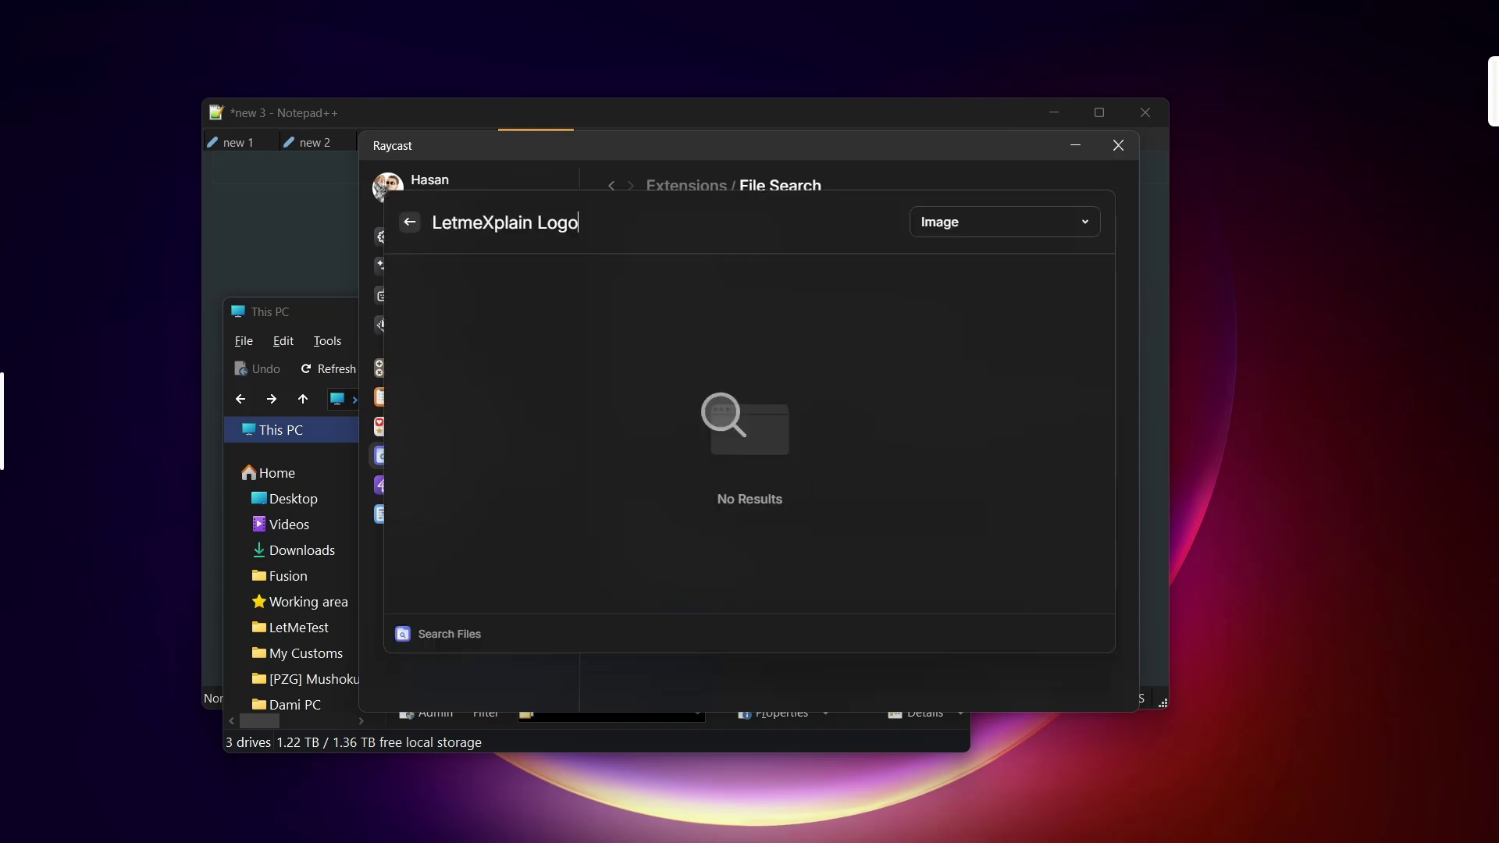
pyautogui.press('Escape')
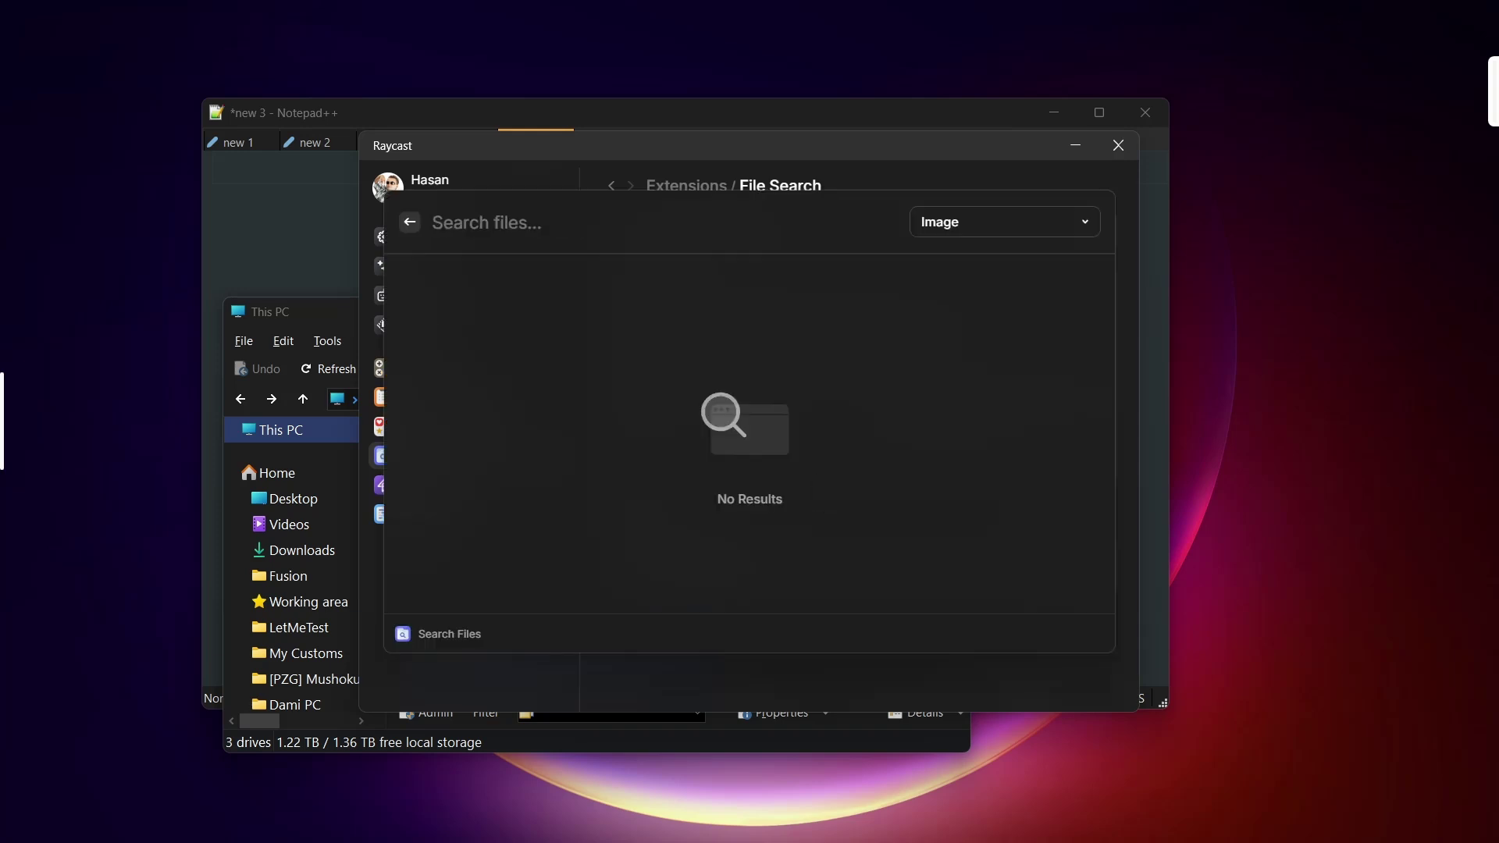
pyautogui.press('Escape')
pyautogui.press('Escape')
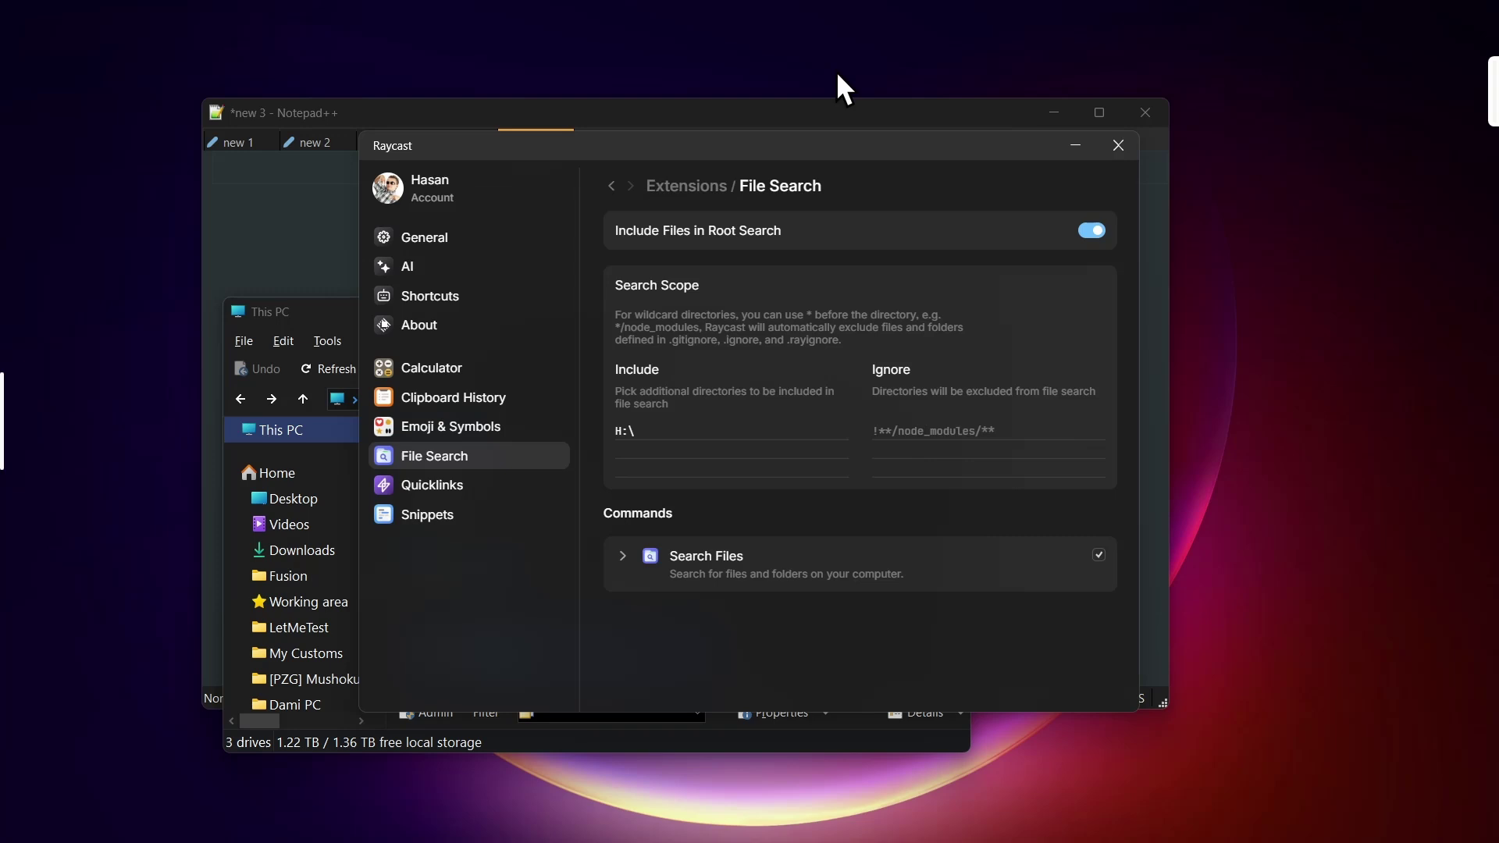
pyautogui.press('Escape')
# - Search 'LetmeXplain Logo' from the root launcher, then clear the query
pyautogui.hotkey('alt', 'Tab')
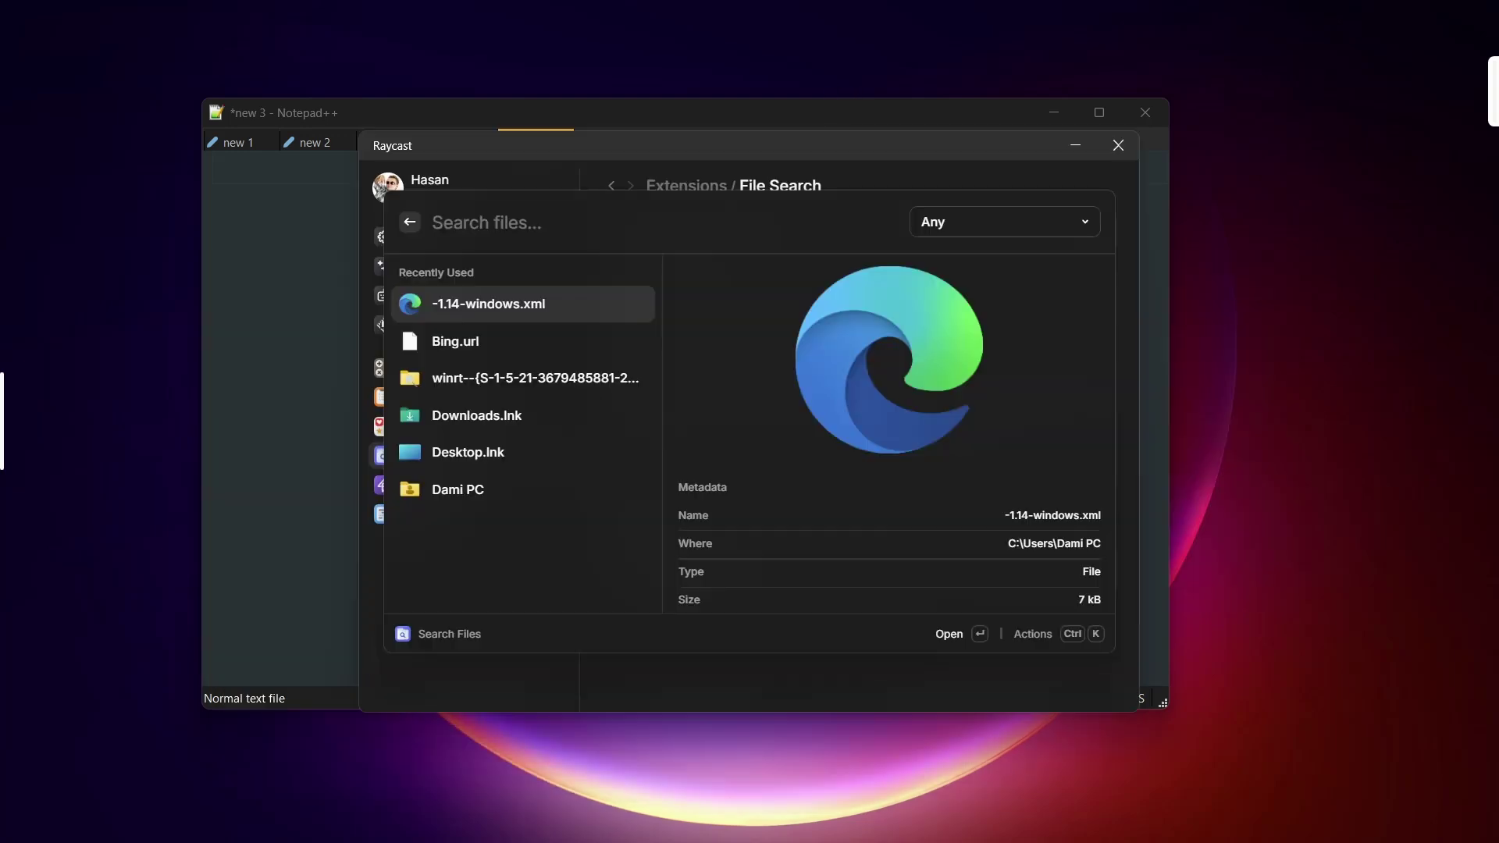
pyautogui.write('a')
pyautogui.press('BackSpace')
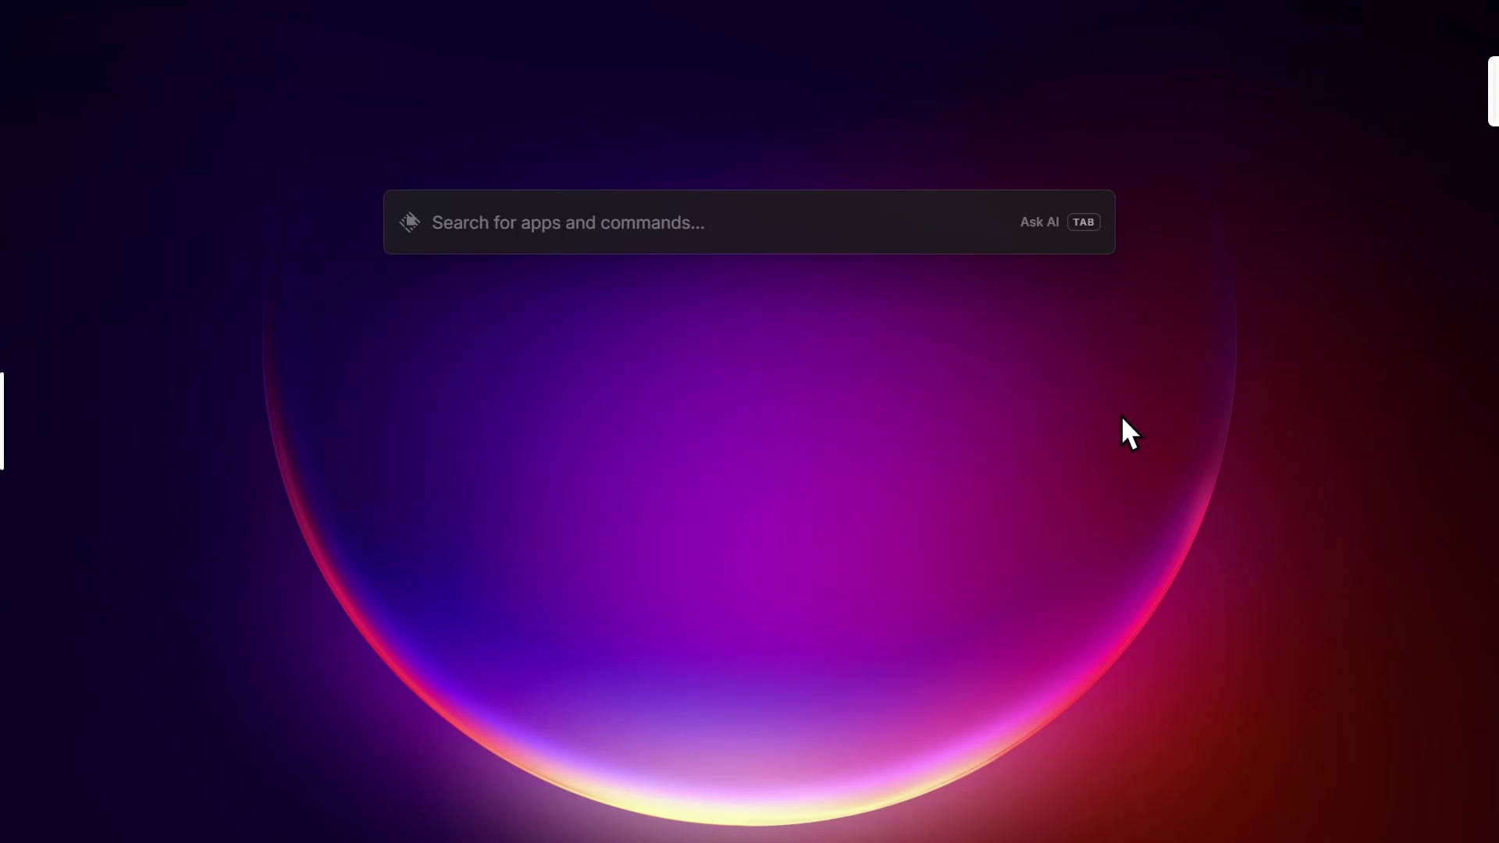
pyautogui.write('LetmeXplain Logo')
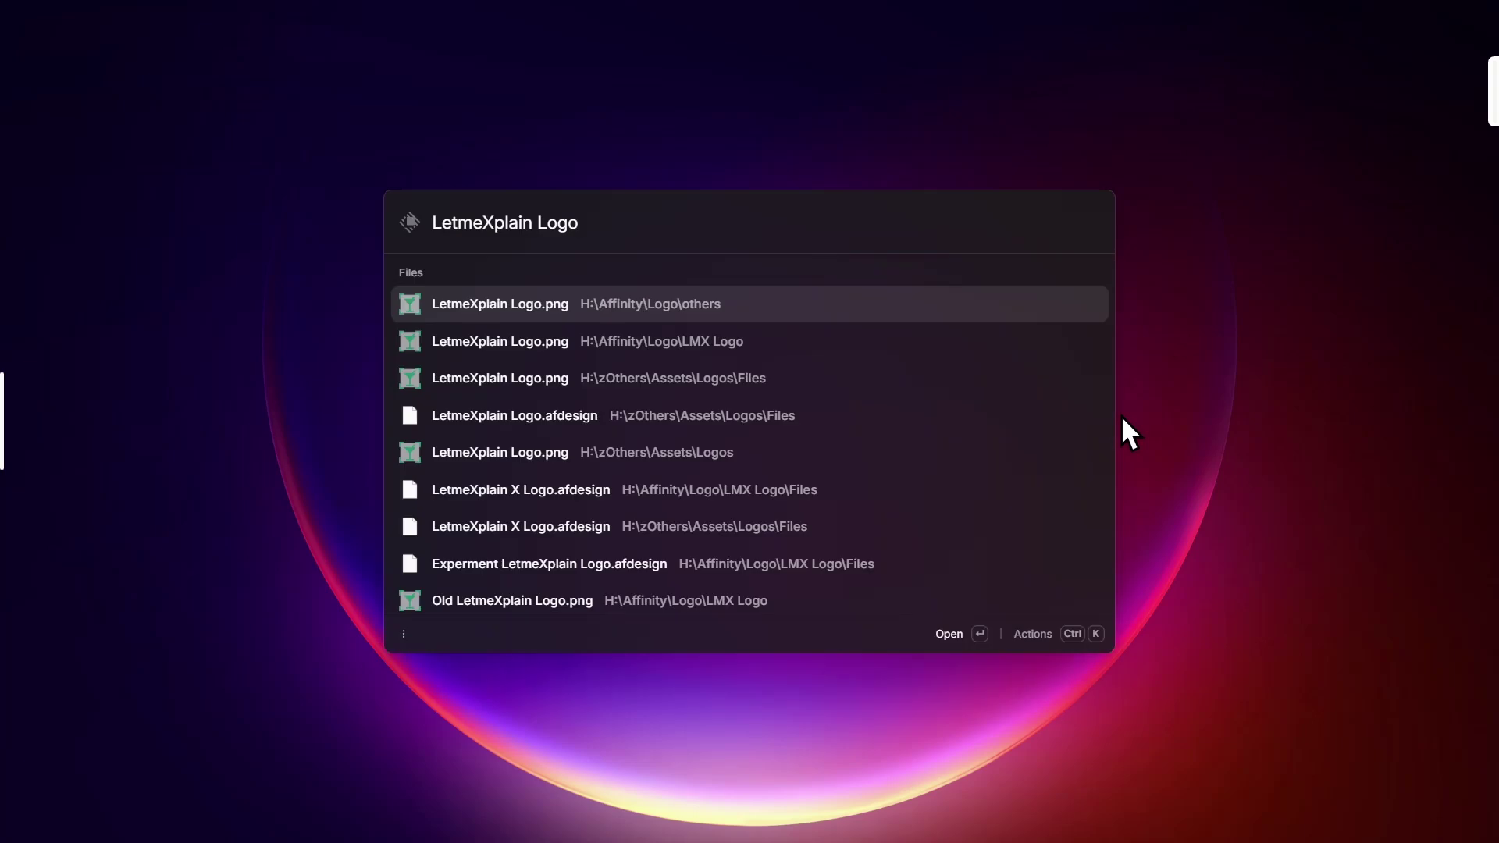
pyautogui.hotkey('ctrl', 'a')
pyautogui.press('BackSpace')
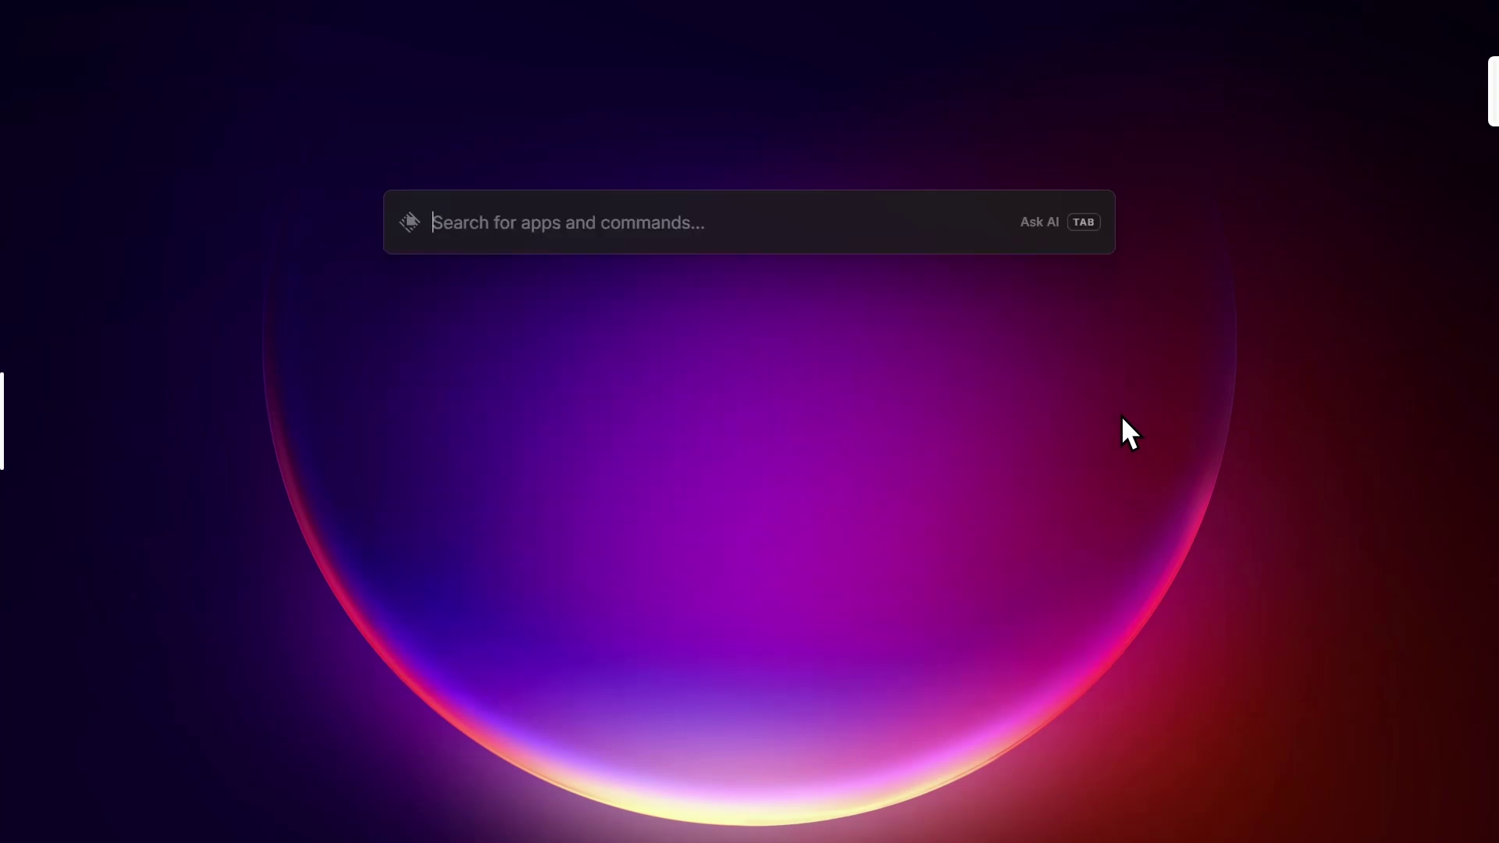
# - Try Search Emoji & Symbols and the Windows emoji panel, then search 'clip' in the launcher
pyautogui.write('sear')
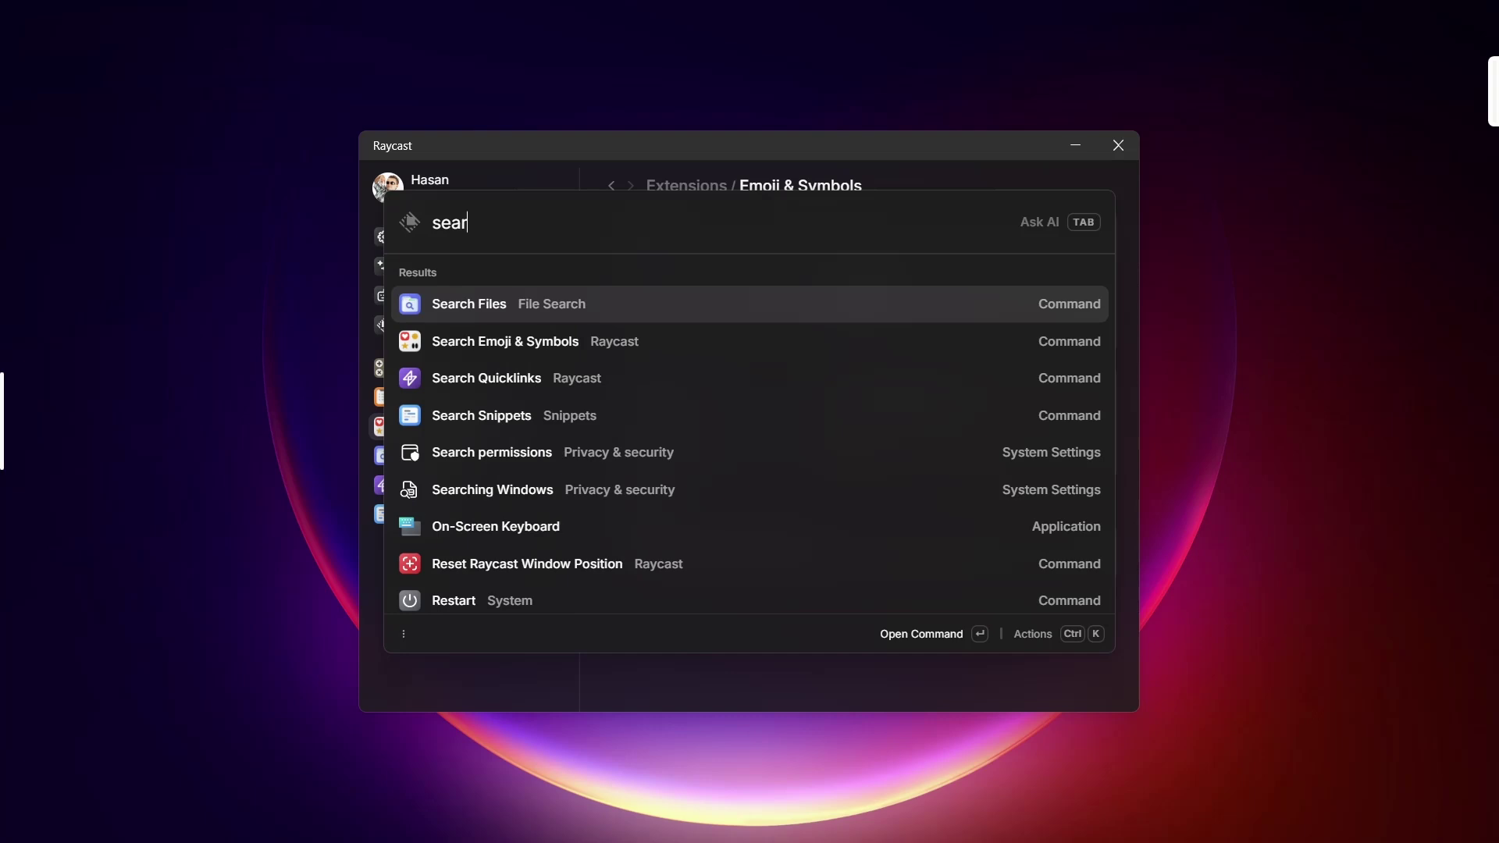
pyautogui.press('Down')
pyautogui.press('Return')
pyautogui.press('super+period')
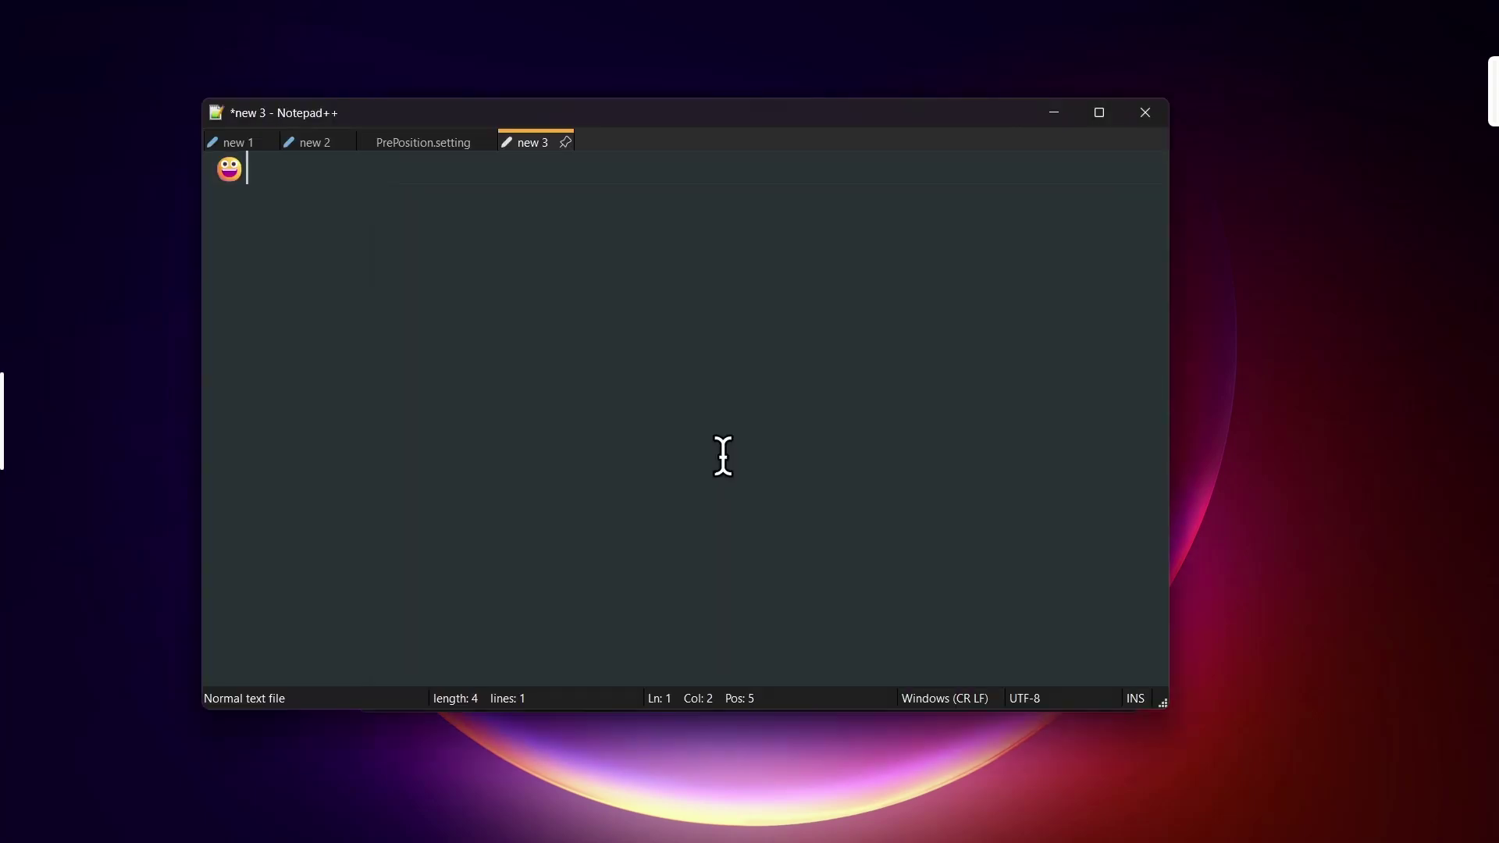
pyautogui.scroll(-2, 400, 437)
pyautogui.hotkey('alt', 'space')
pyautogui.write('clip')
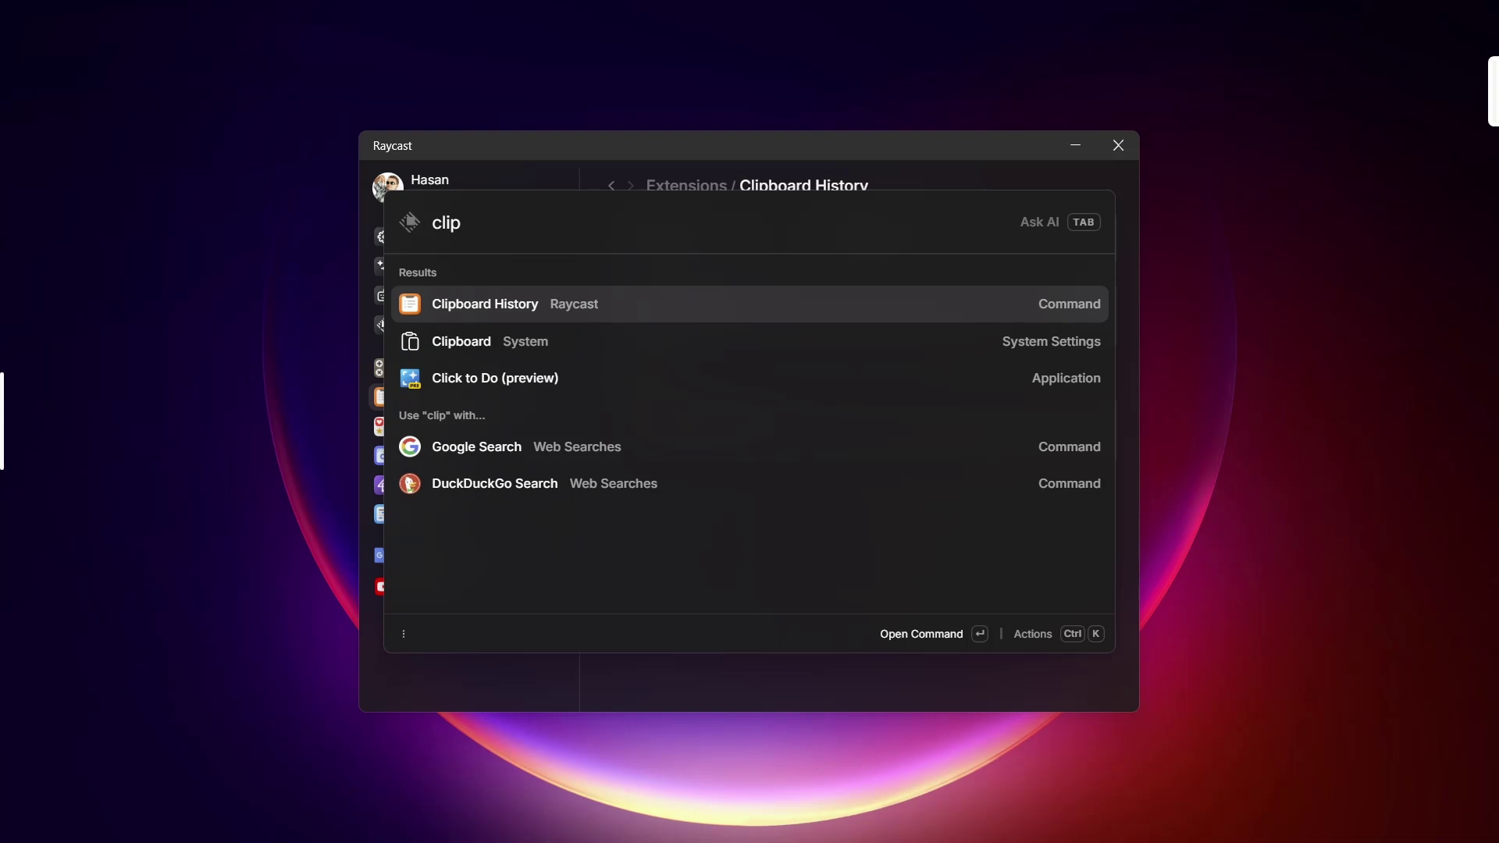
# - Open Clipboard History and set its Keep history for option to 3 Months
pyautogui.press('Return')
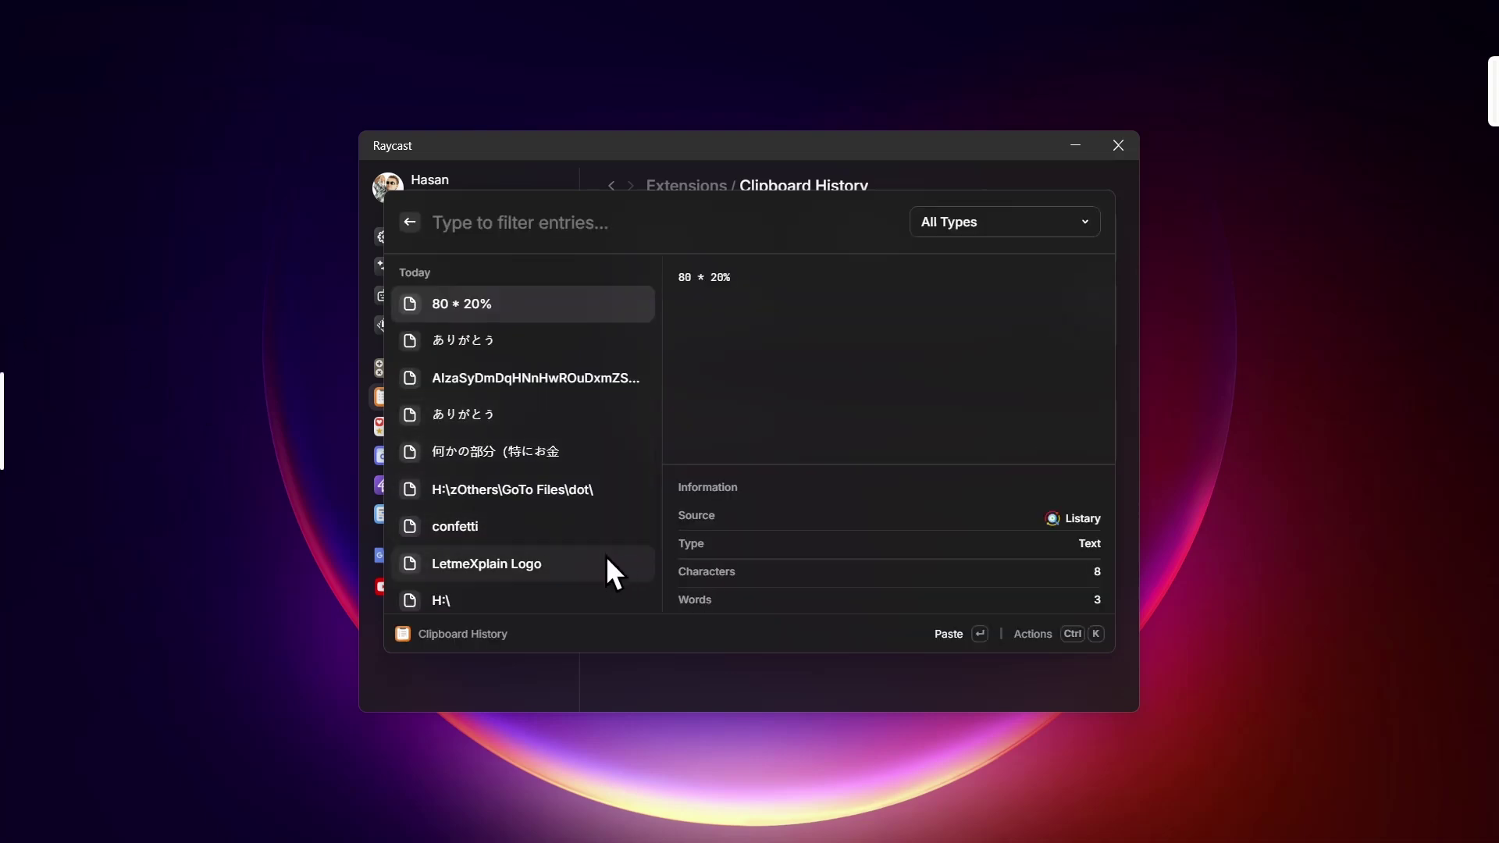
pyautogui.scroll(-1, 606, 556)
pyautogui.press('Escape')
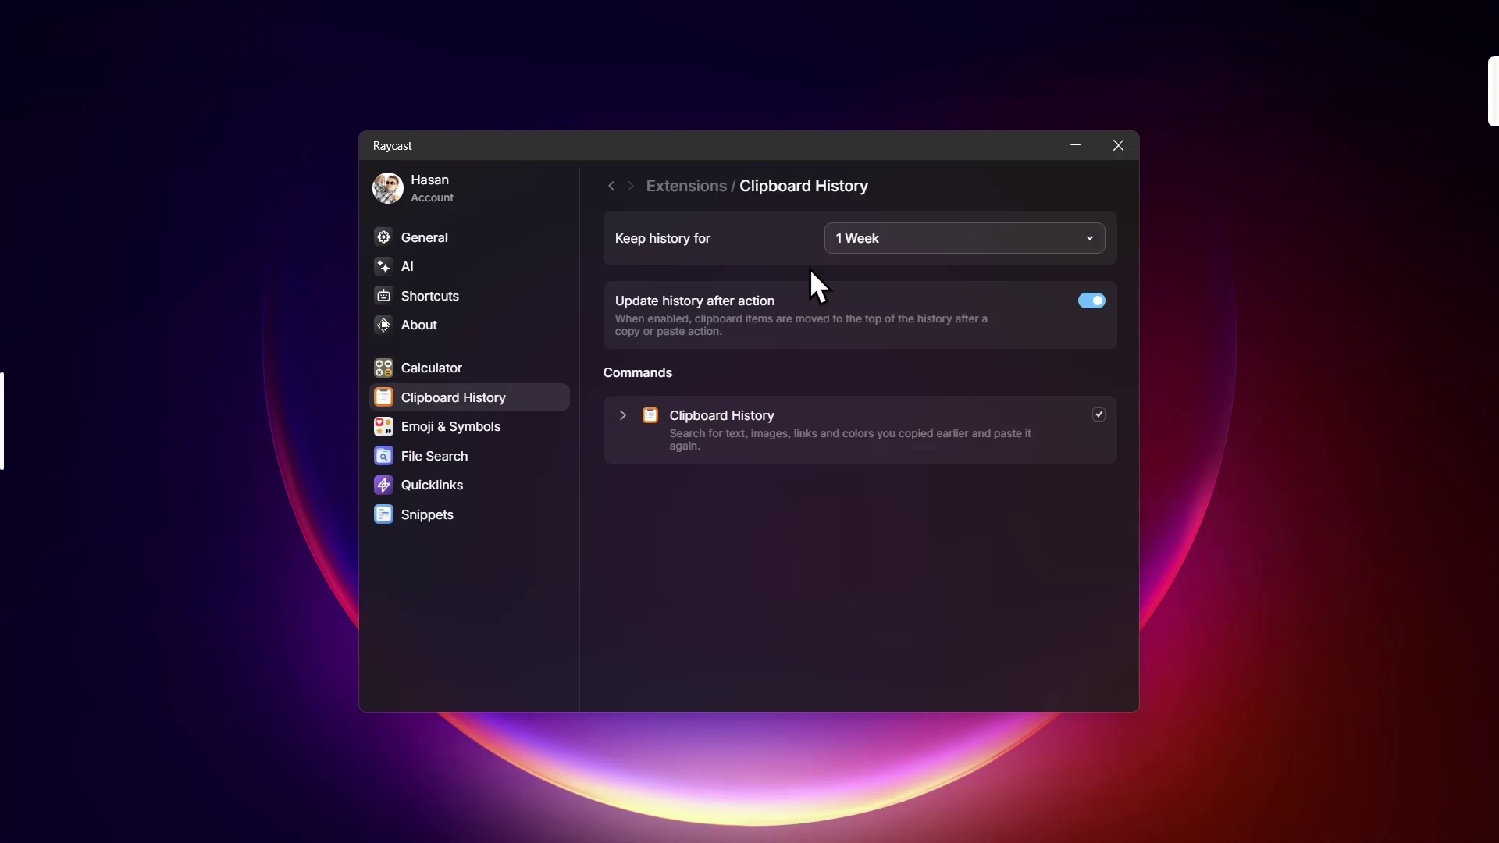
pyautogui.click(885, 236)
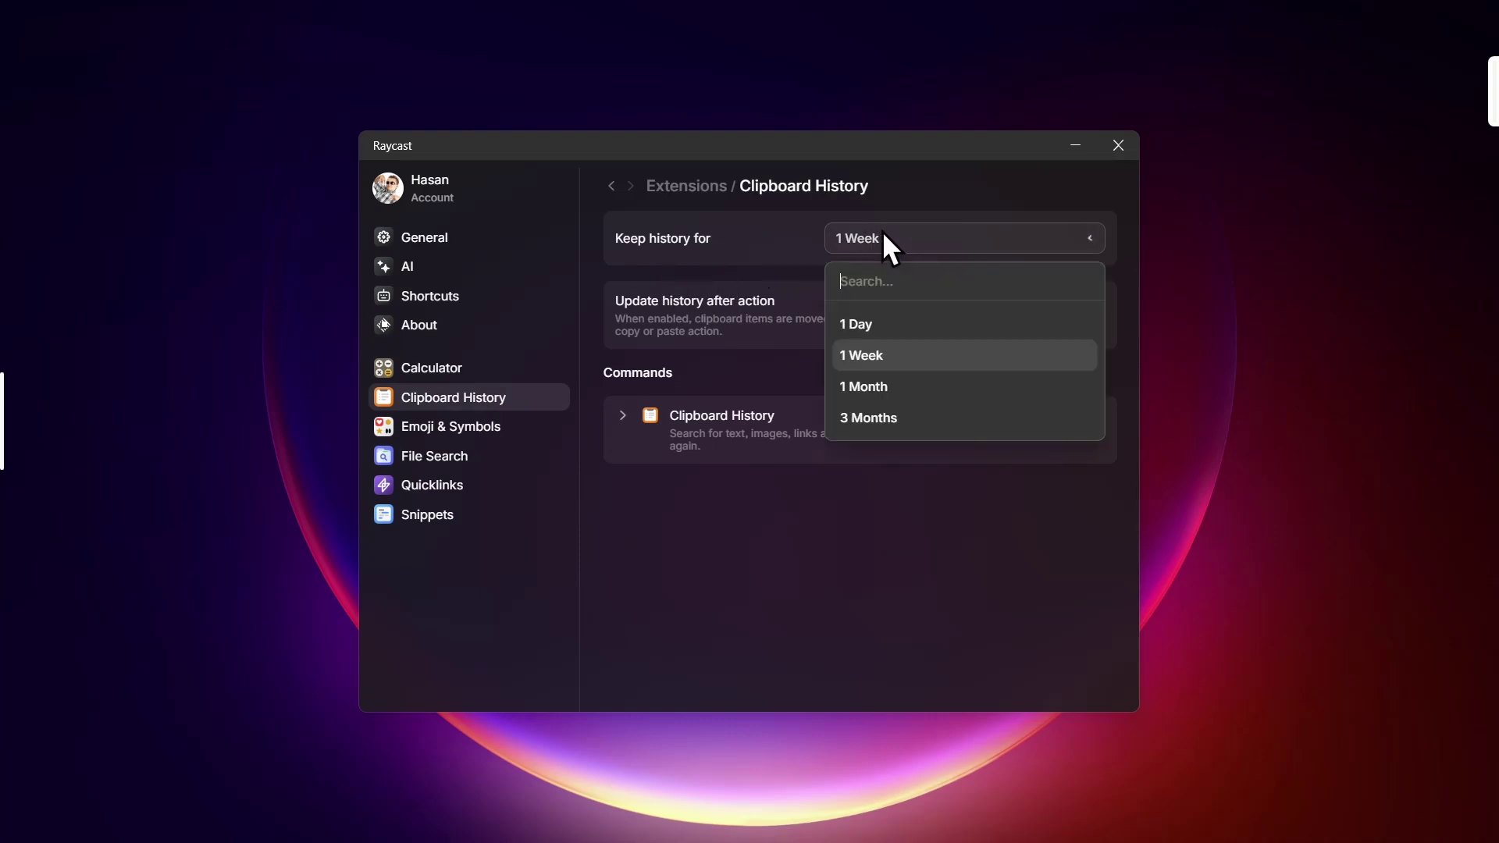
pyautogui.click(887, 421)
# - Compare against the Ditto clipboard list, then start the 1+1 calculation in the launcher
pyautogui.hotkey('ctrl', '`')
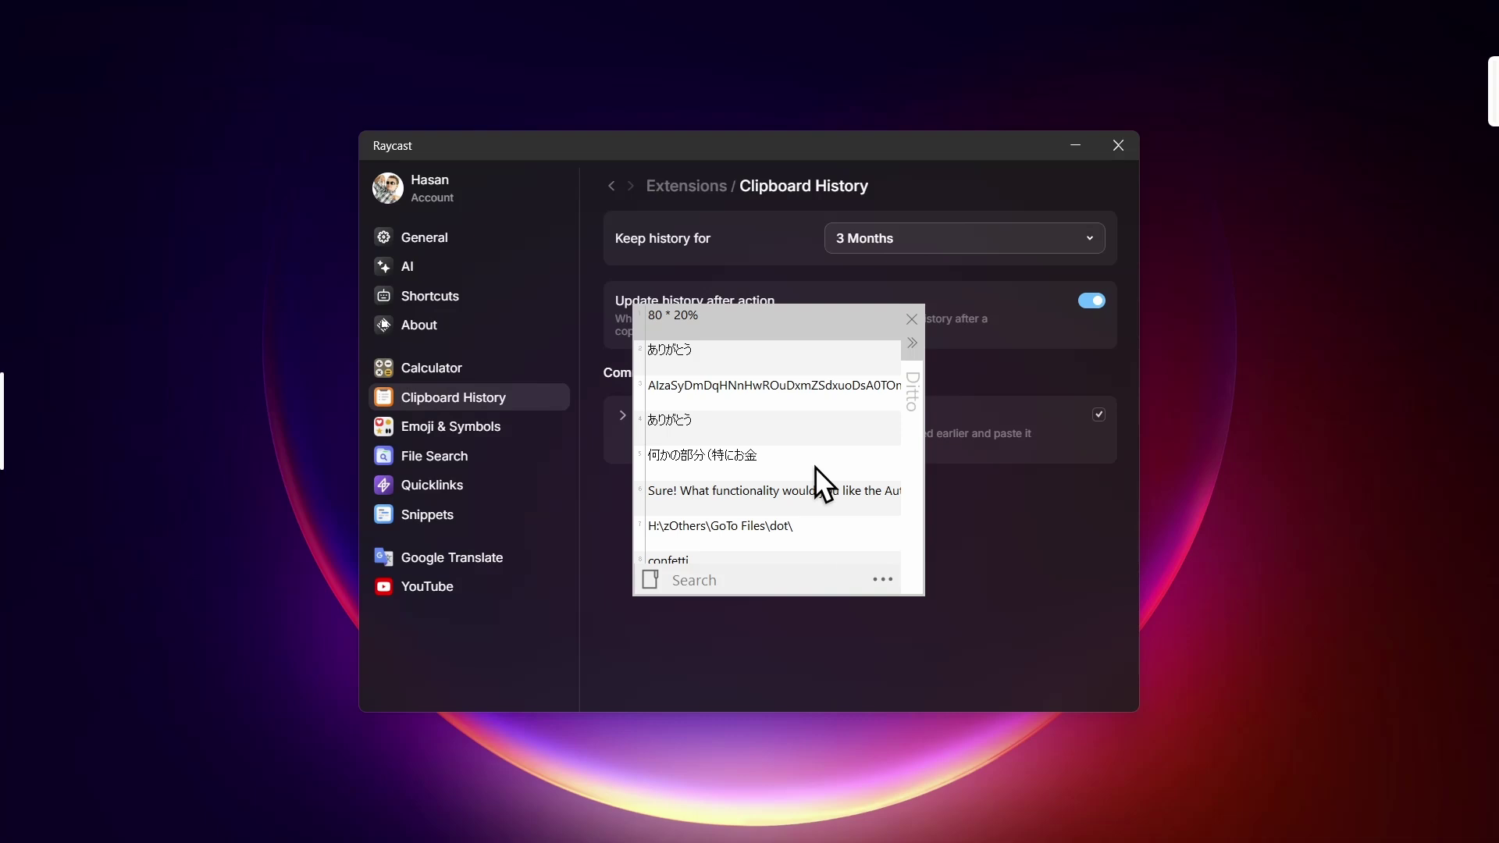
pyautogui.scroll(-1, 816, 467)
pyautogui.scroll(1, 814, 466)
pyautogui.scroll(-1, 773, 503)
pyautogui.scroll(1, 793, 495)
pyautogui.click(996, 565)
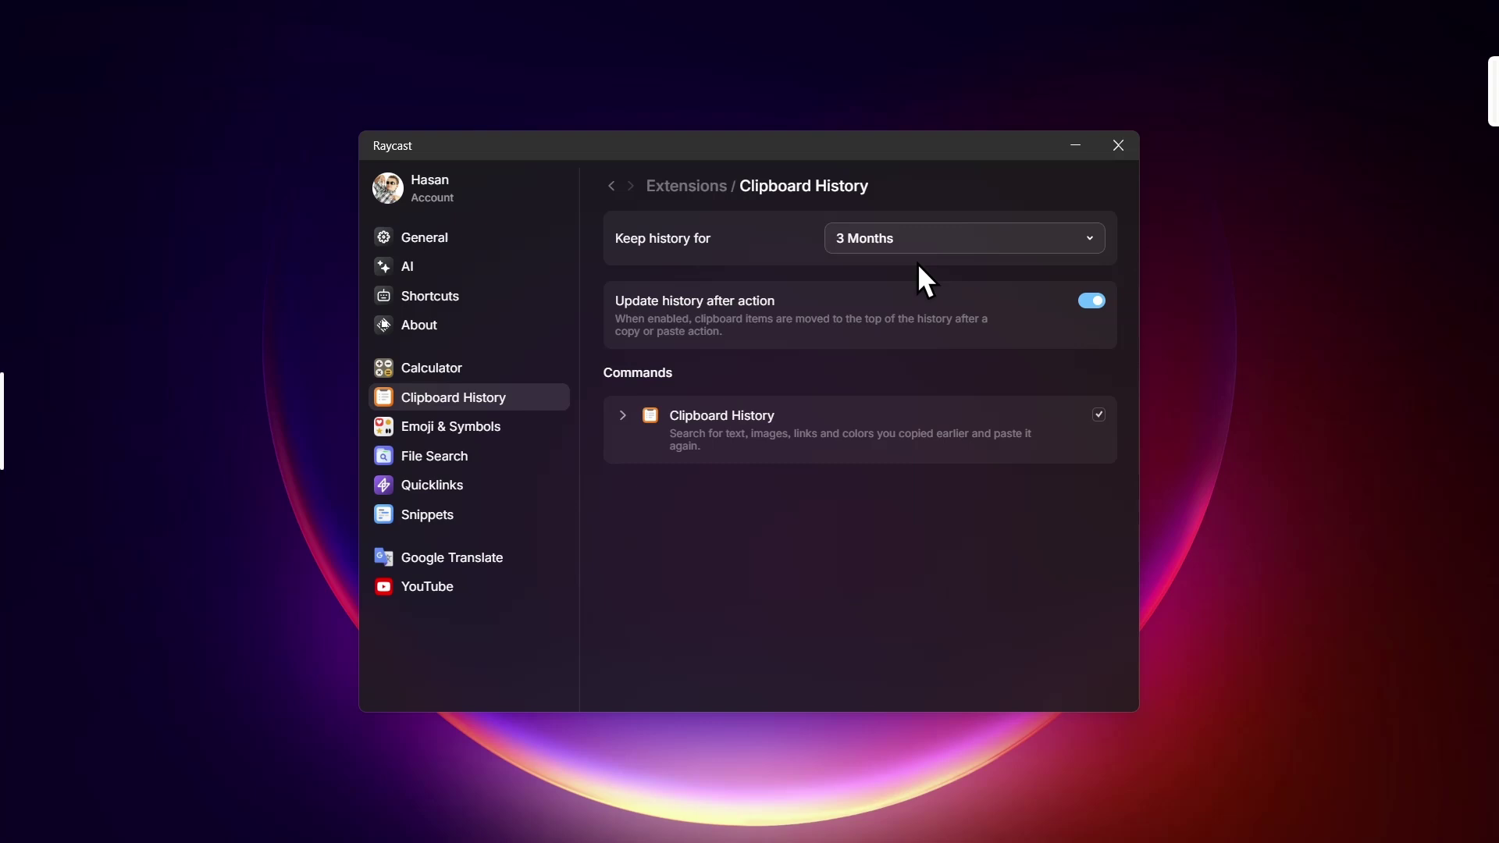
pyautogui.click(937, 243)
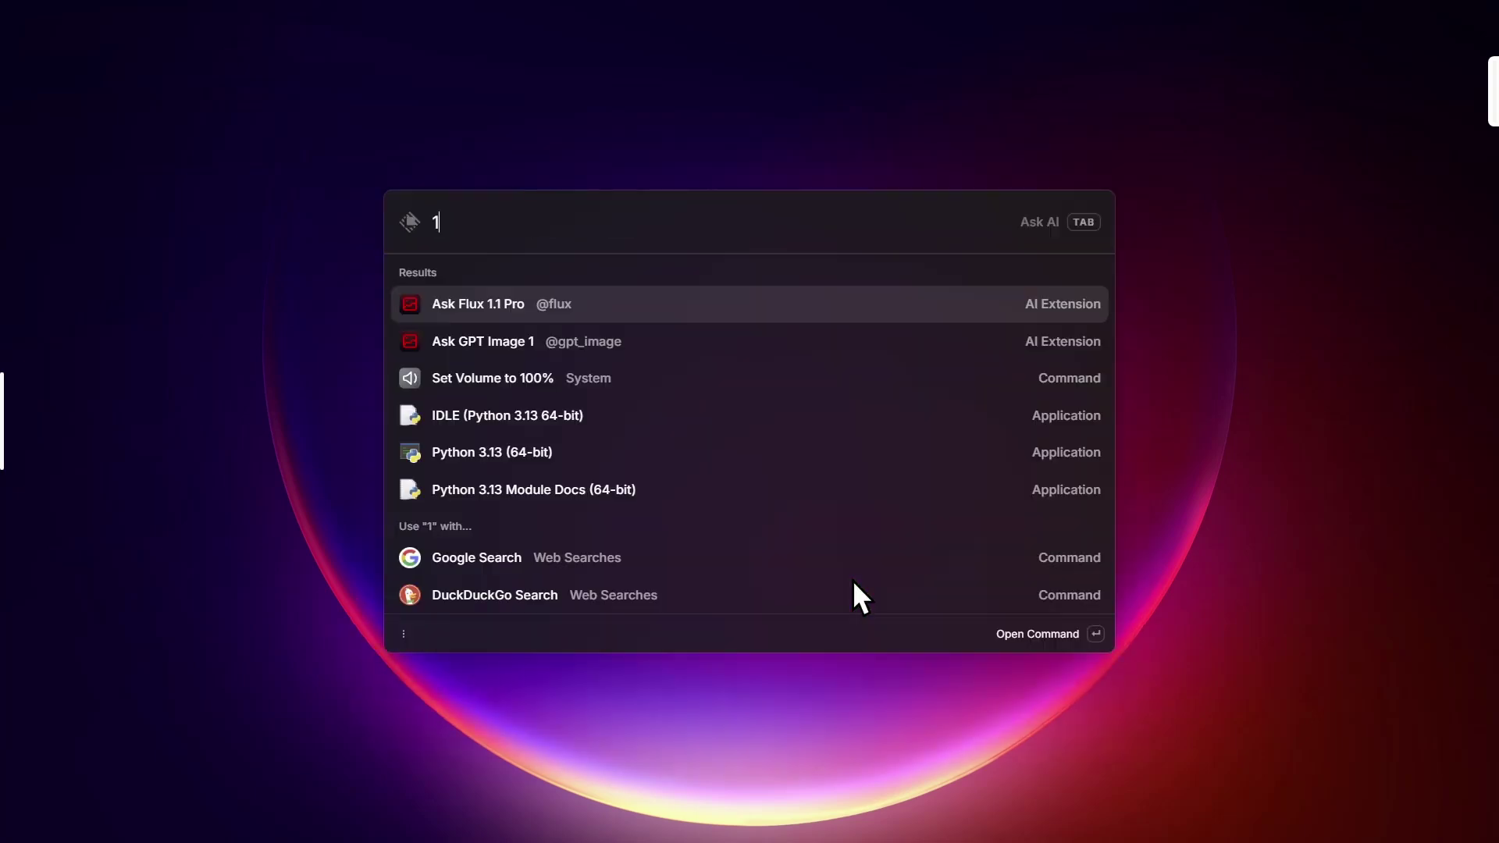
pyautogui.write('+1')
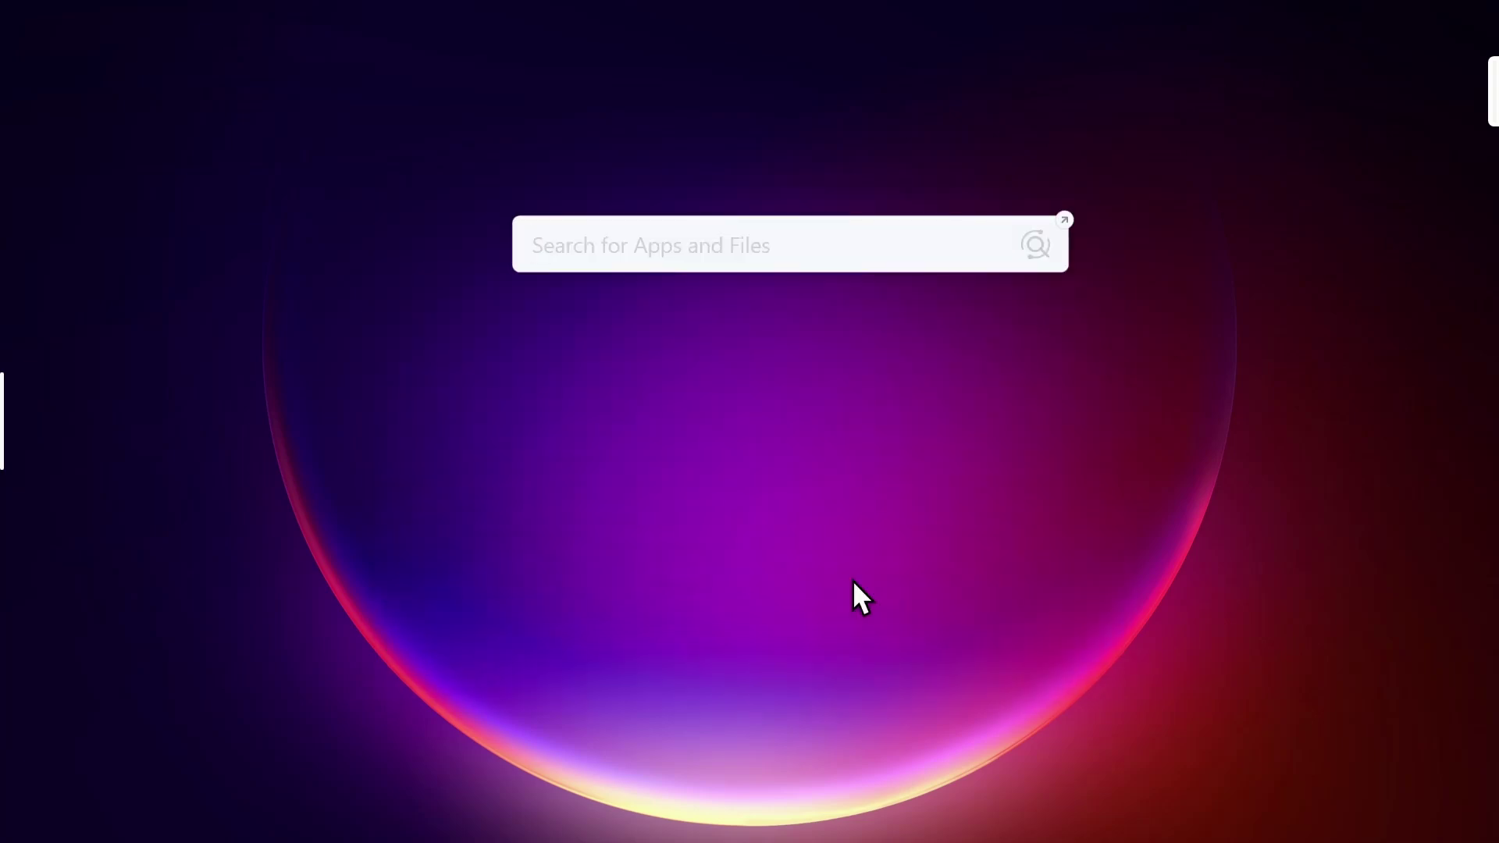
# - Calculate 1+1 in Listary, then clear it and try '80 * 20%'
pyautogui.write('1+1')
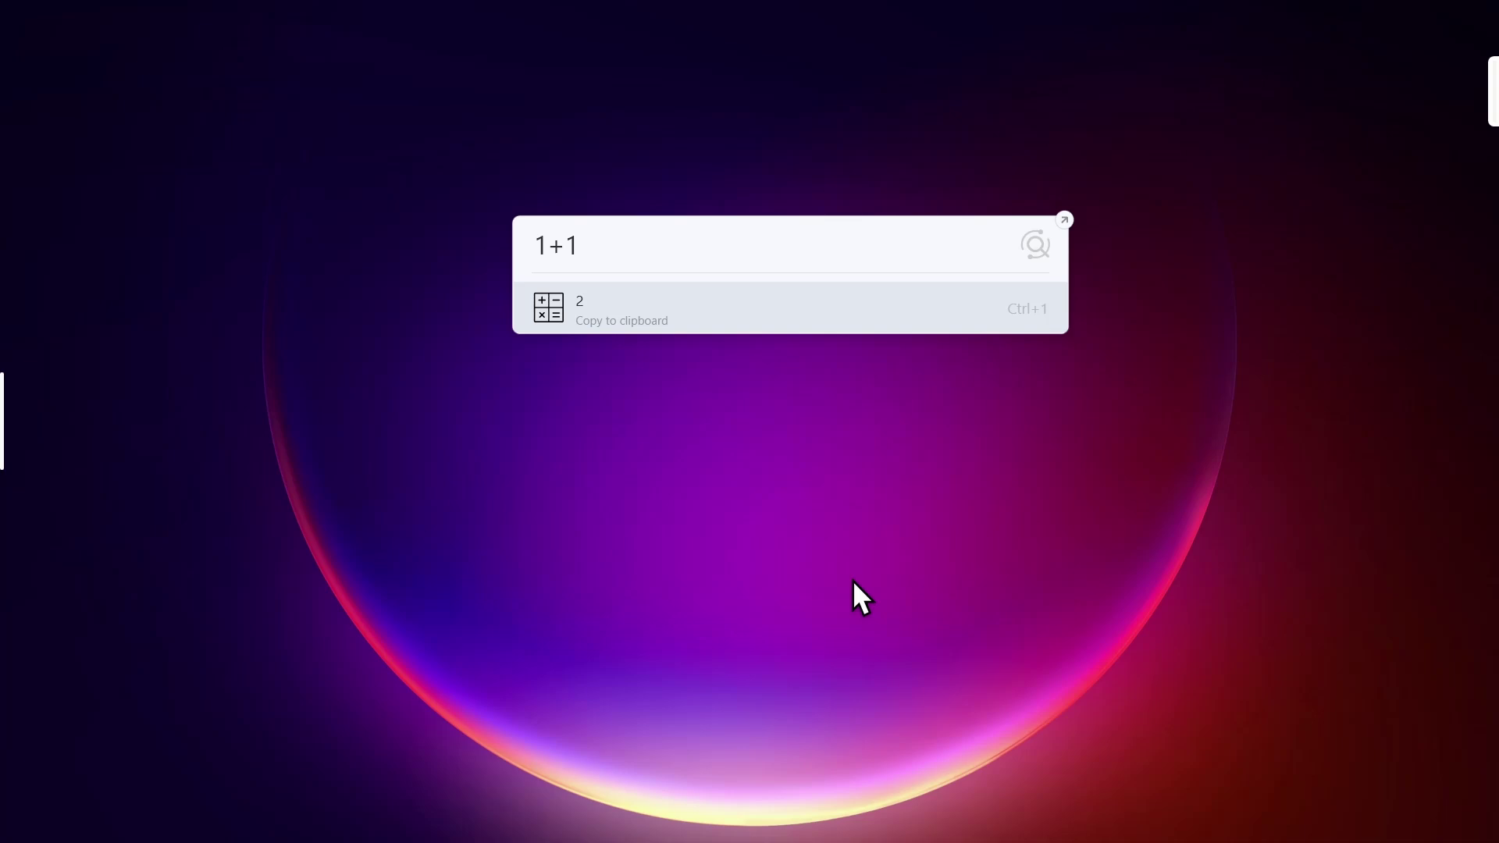
pyautogui.hotkey('ctrl', 'a')
pyautogui.press('BackSpace')
pyautogui.write('80 * 20%')
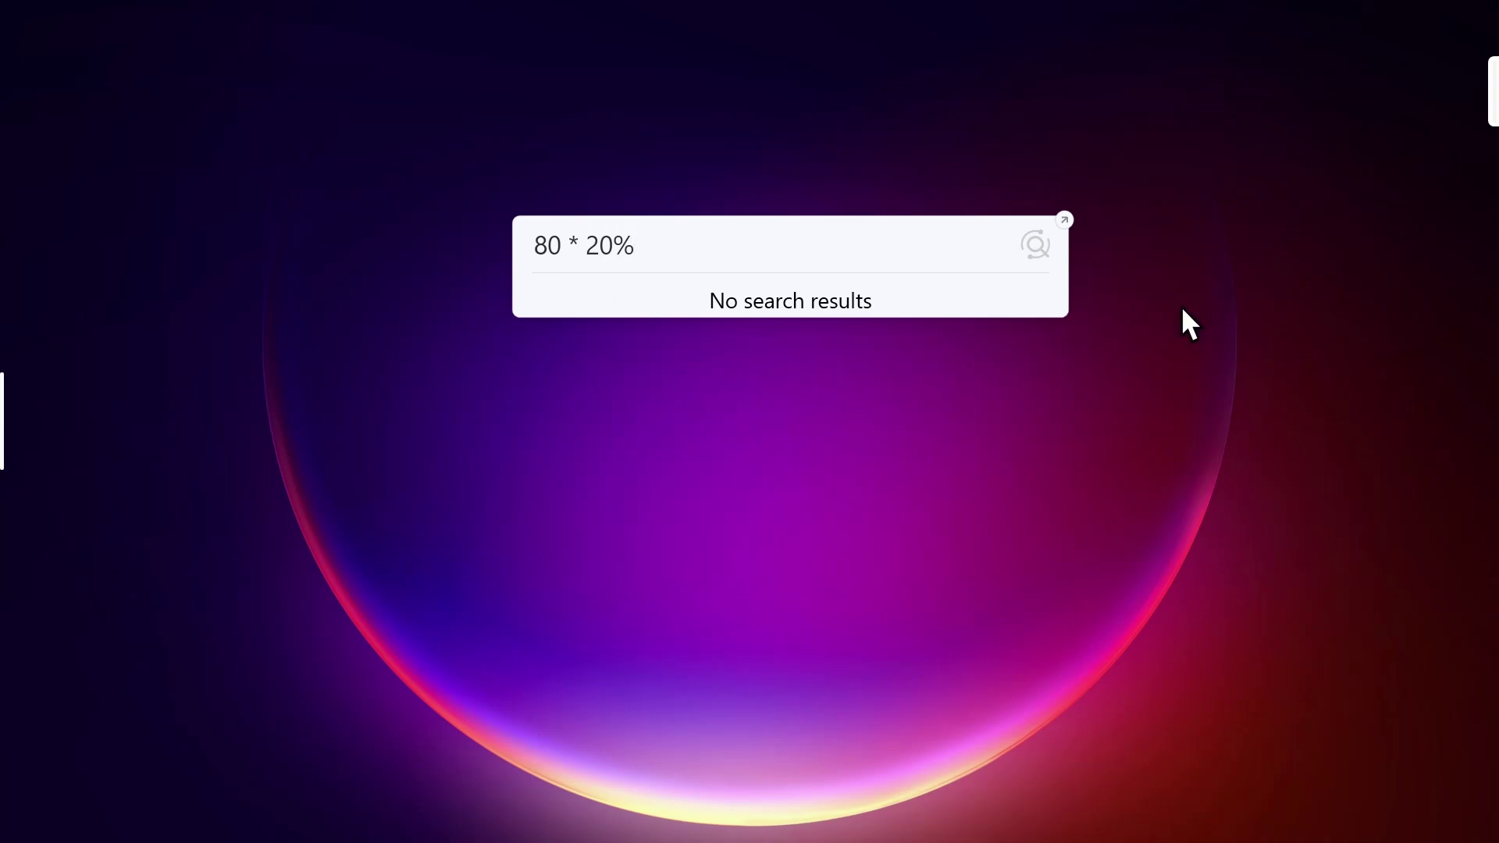
# - Calculate 80 * 20% (16), convert 10ft to cm (304.8) and 69 USD to EUR (€58.82)
pyautogui.hotkey('alt', 'space')
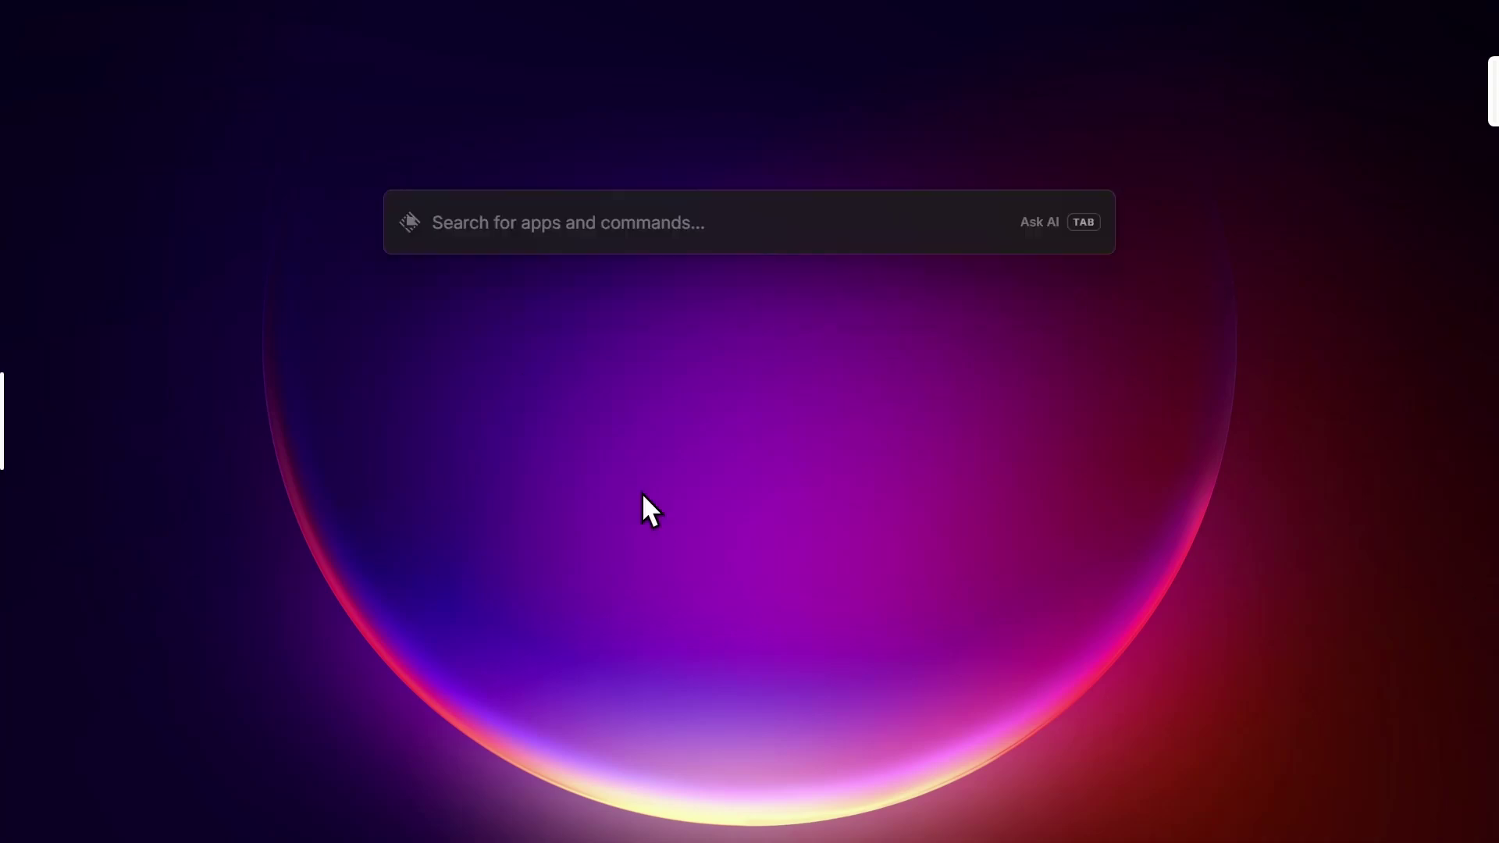
pyautogui.write('80 * 20%')
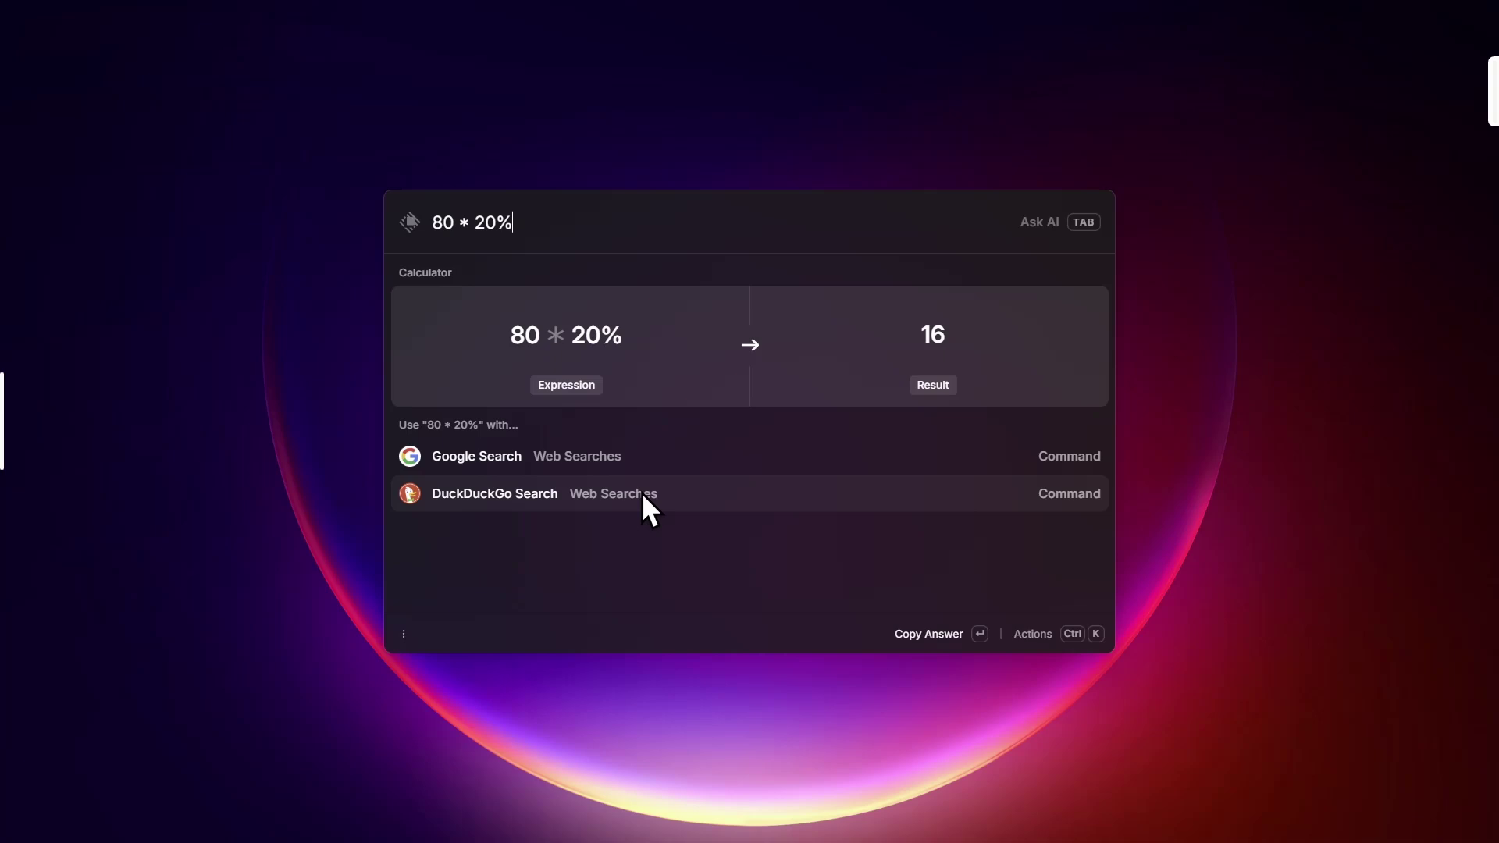
pyautogui.hotkey('ctrl', 'a')
pyautogui.write('10f')
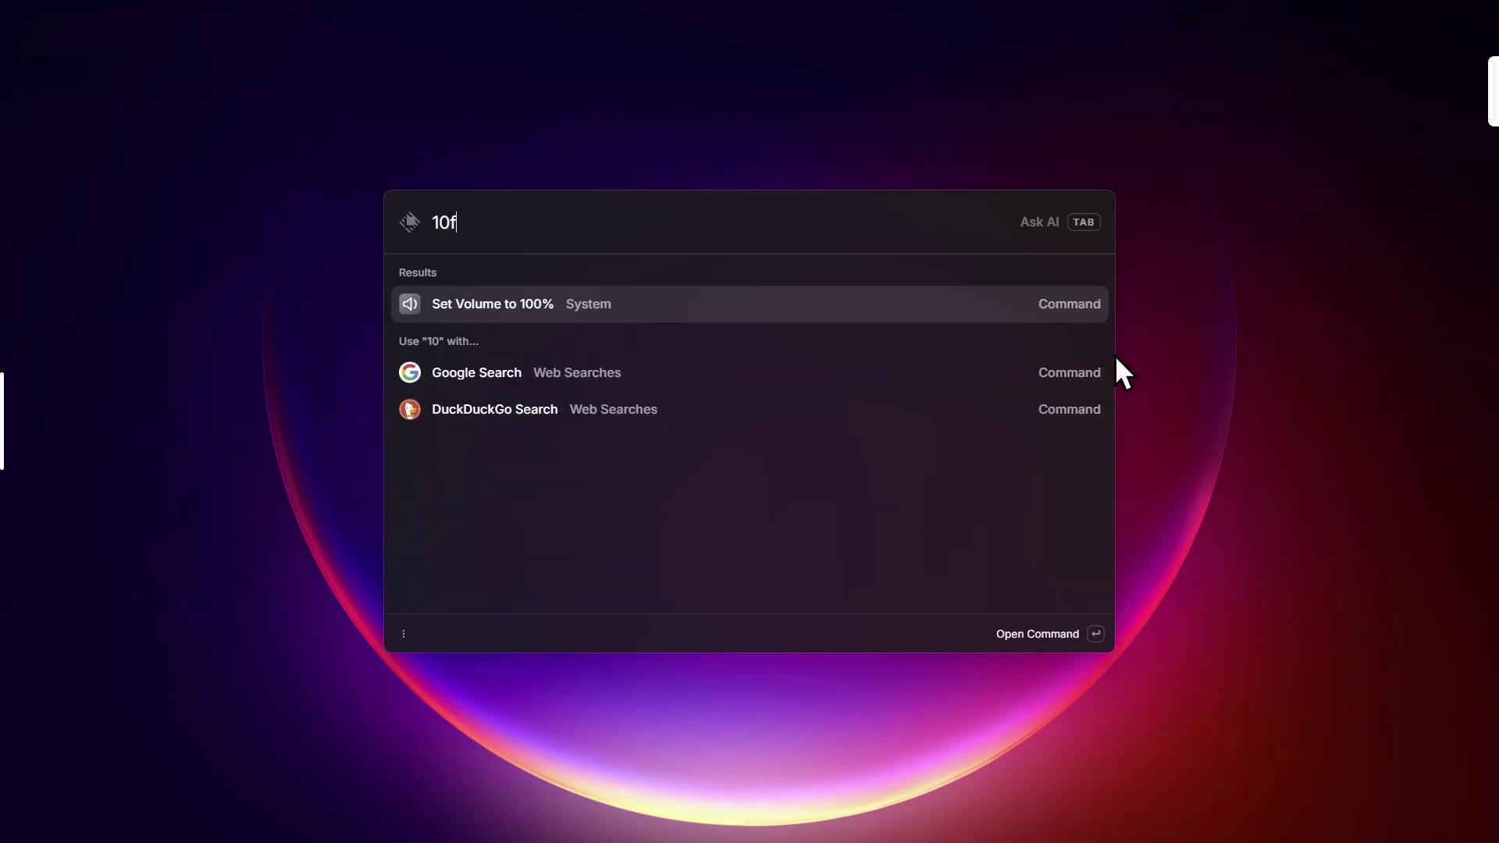
pyautogui.write('i')
pyautogui.press('BackSpace')
pyautogui.write('t')
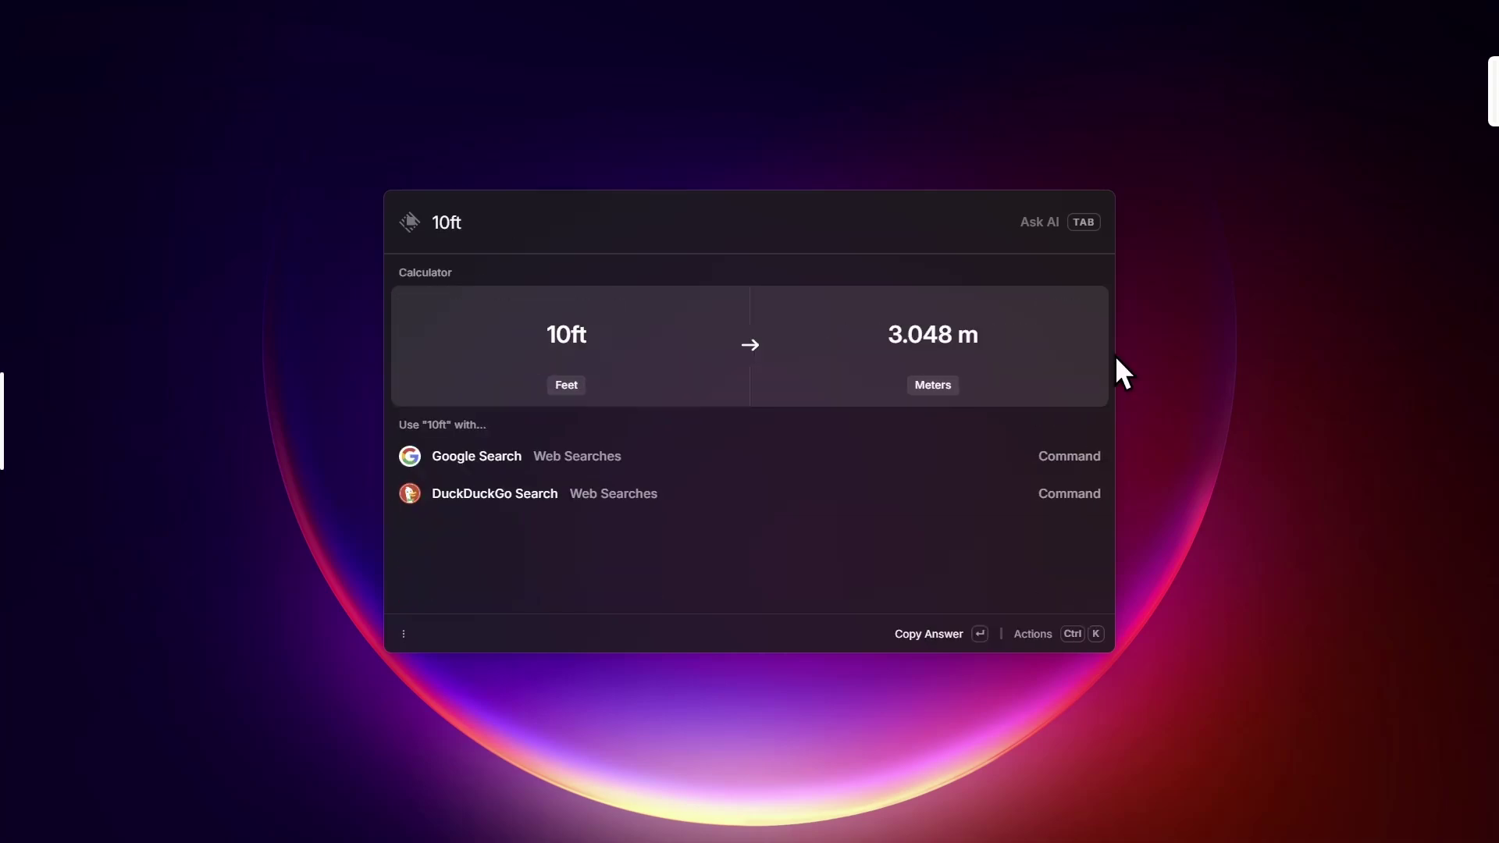
pyautogui.write(' to cm')
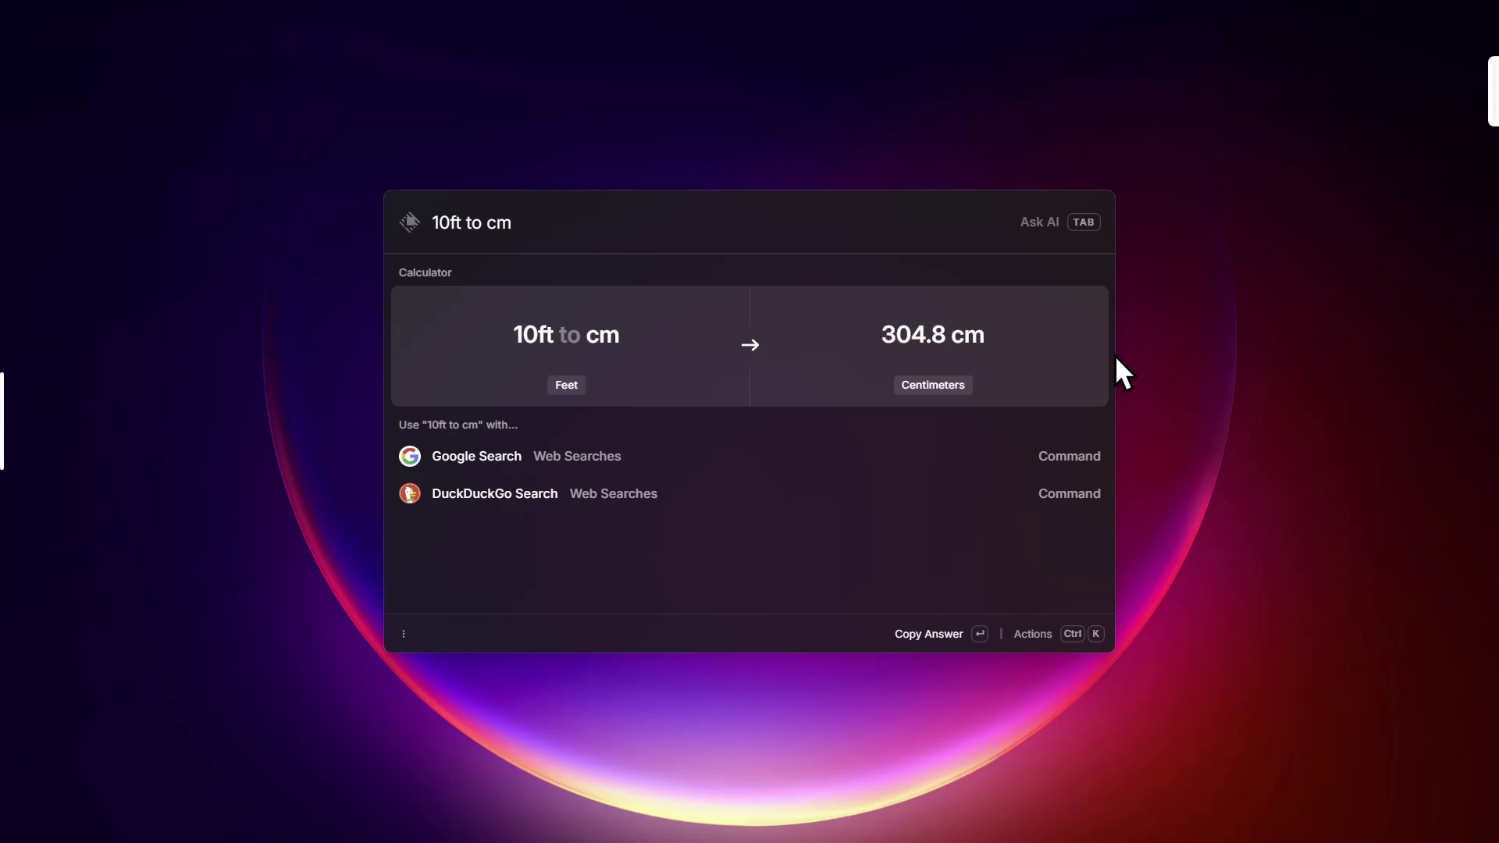
pyautogui.hotkey('ctrl', 'a')
pyautogui.write('69 ')
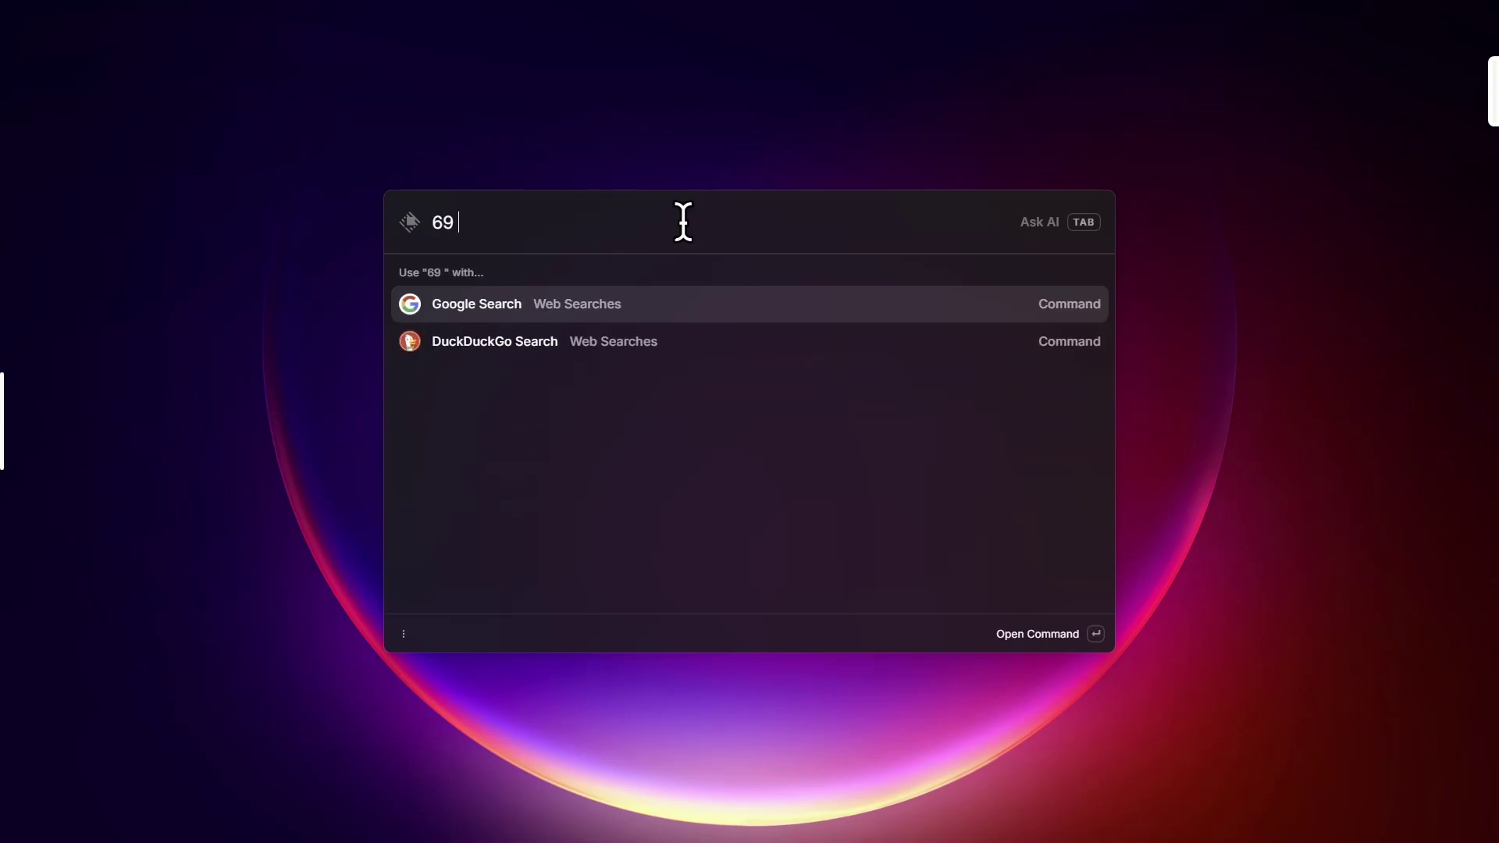
pyautogui.write('usd to eur')
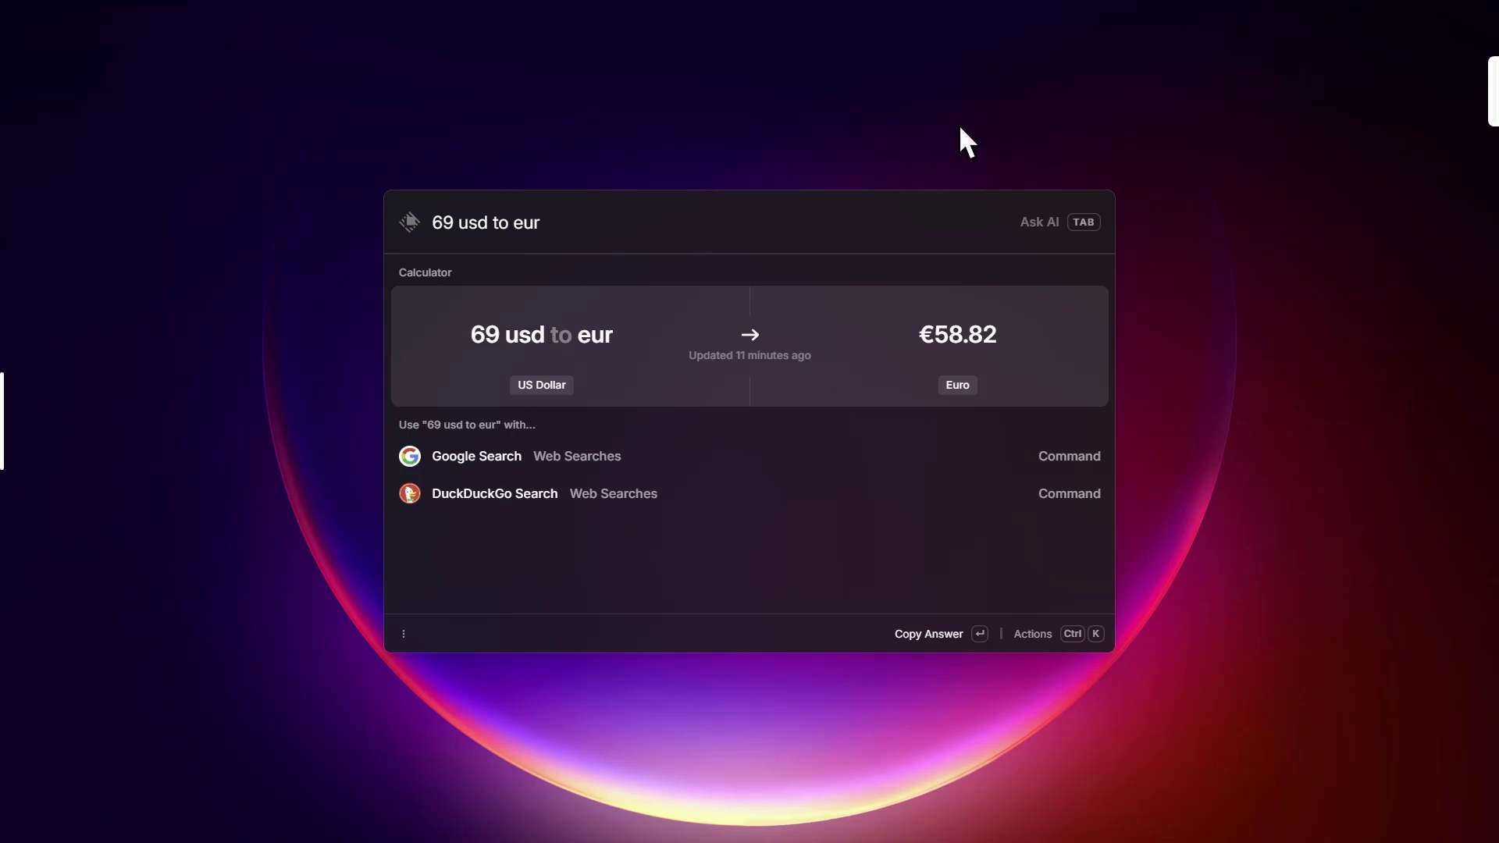
pyautogui.press('Escape')
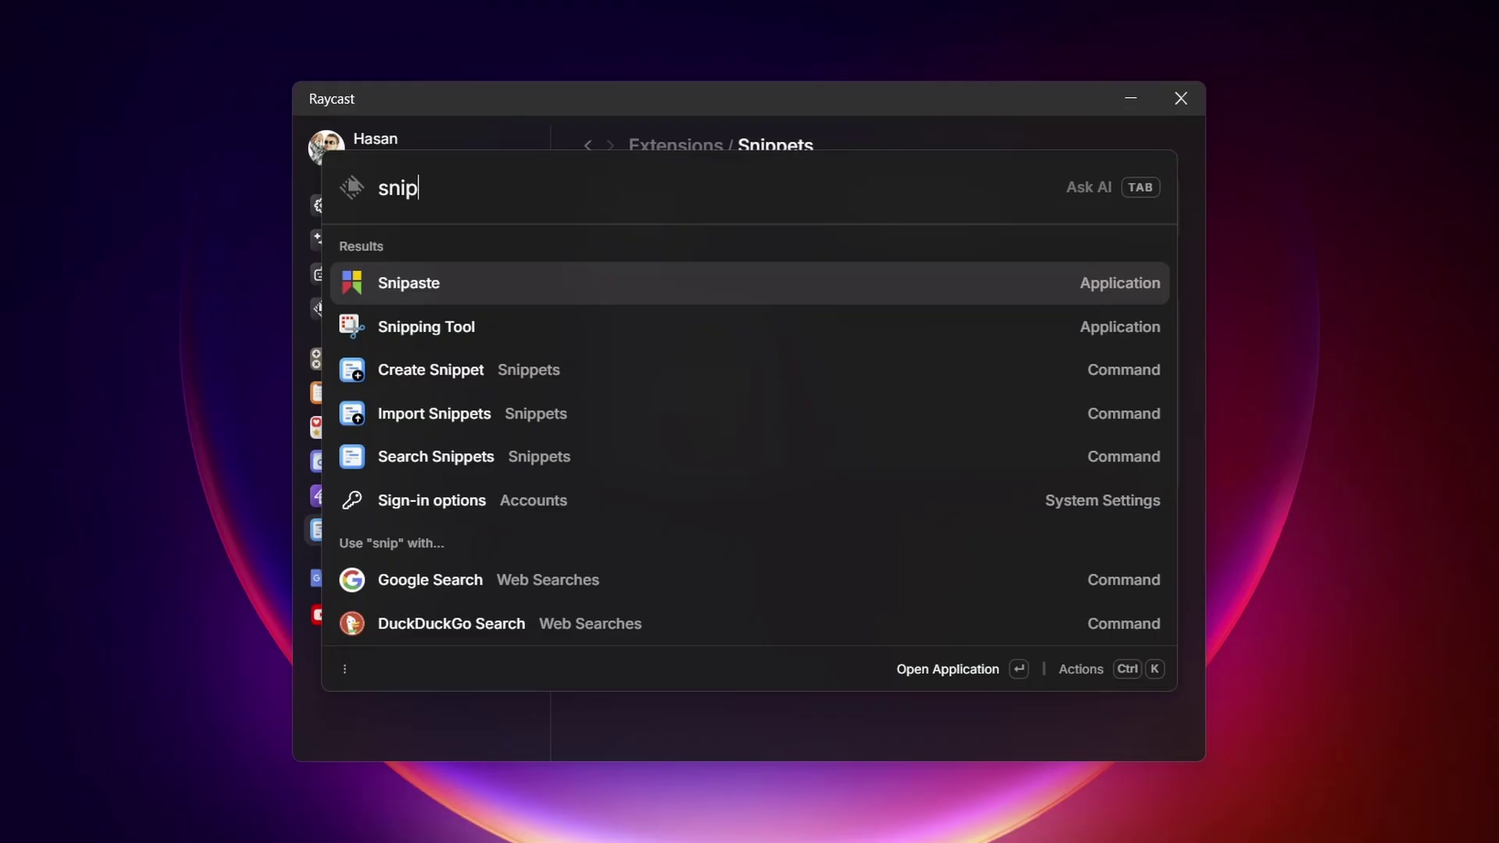
# - Start a new snippet with the text 'Never gonna'
pyautogui.press('Down')
pyautogui.press('Down')
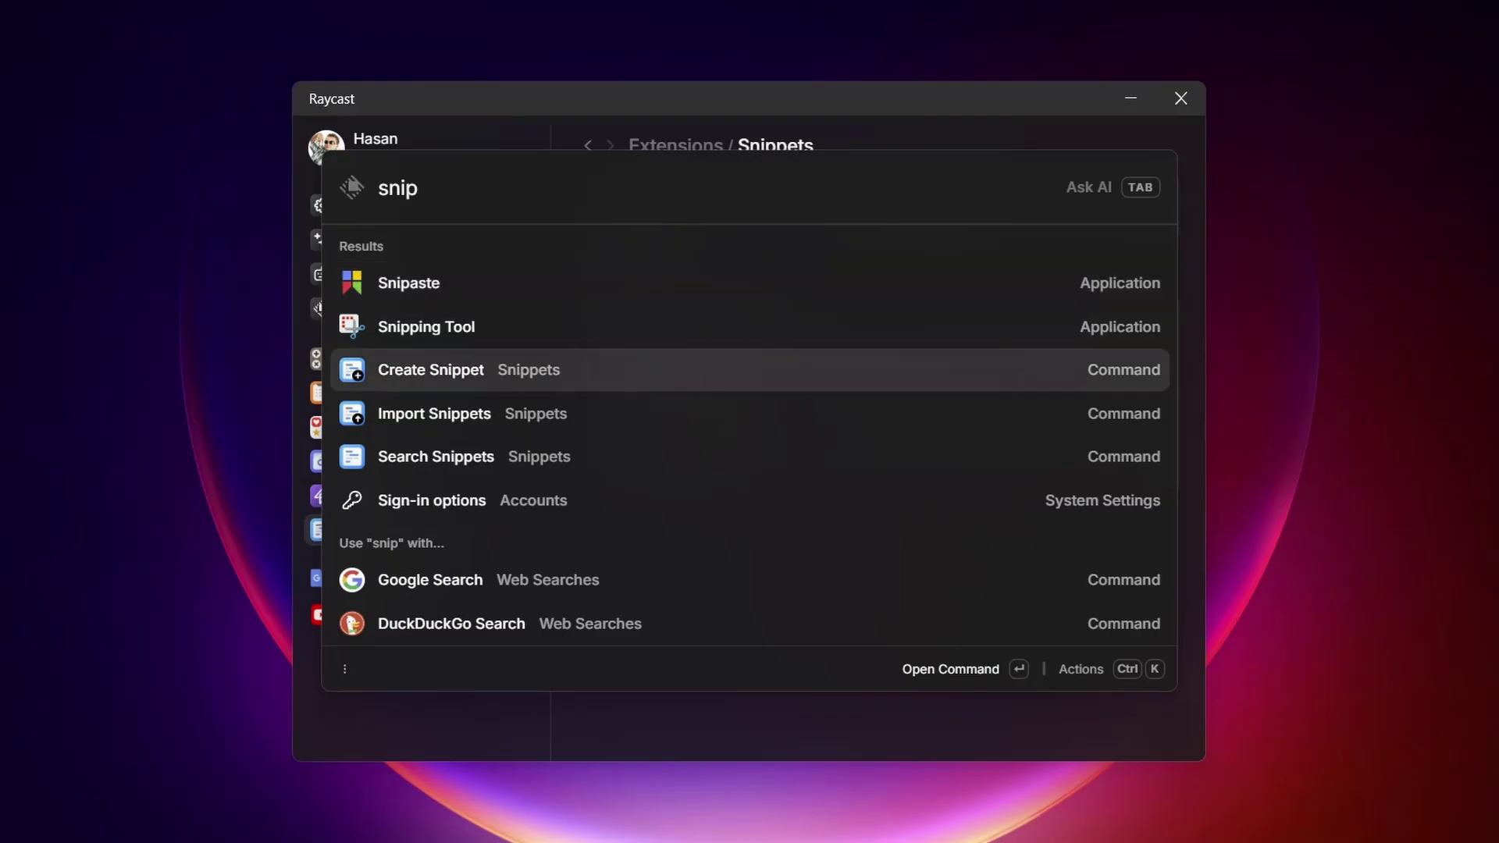
pyautogui.press('Return')
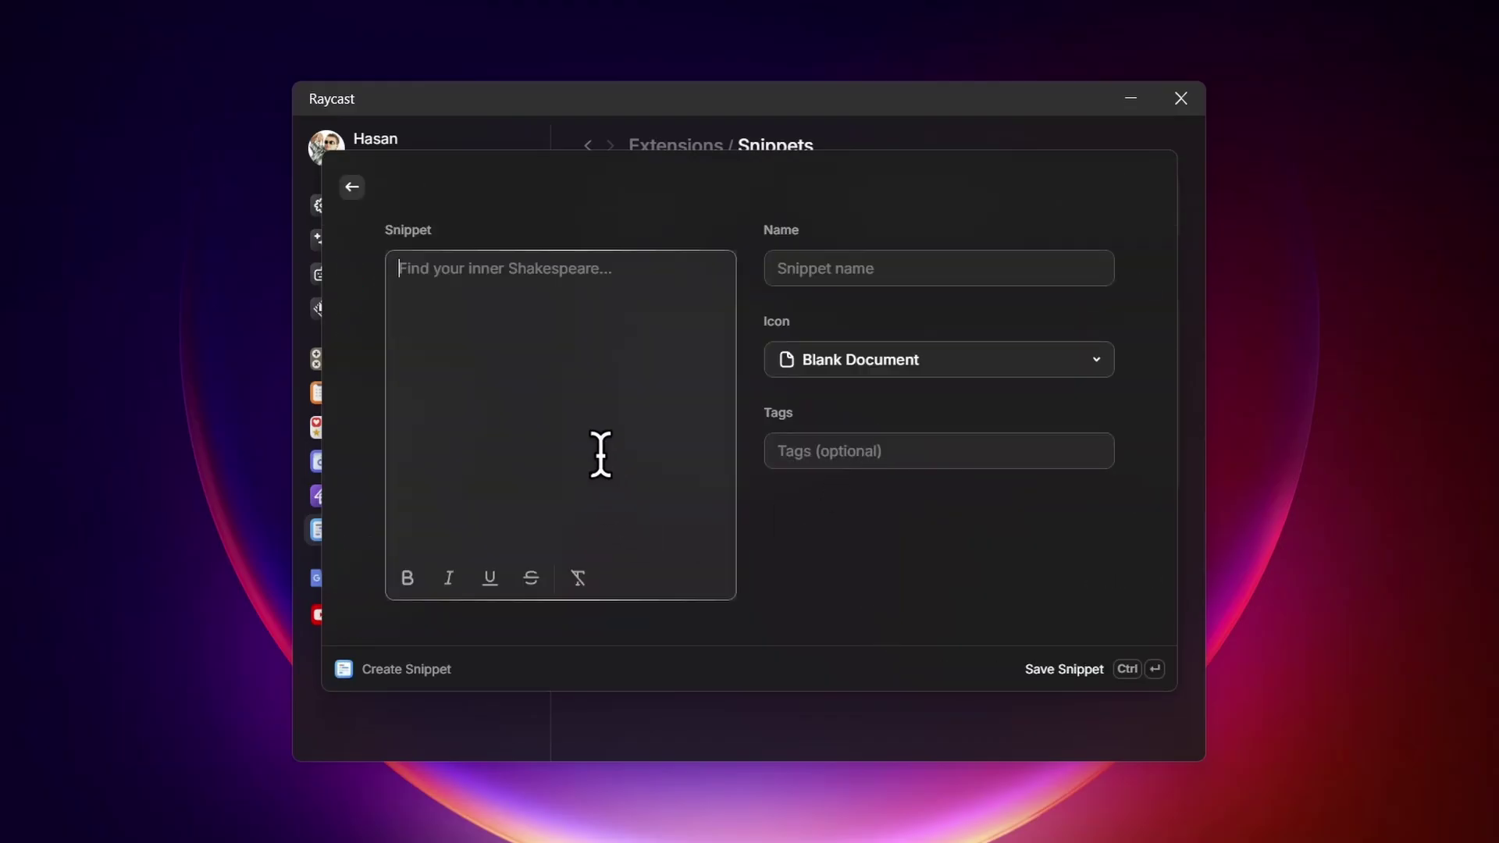
pyautogui.click(584, 434)
pyautogui.write('Never g')
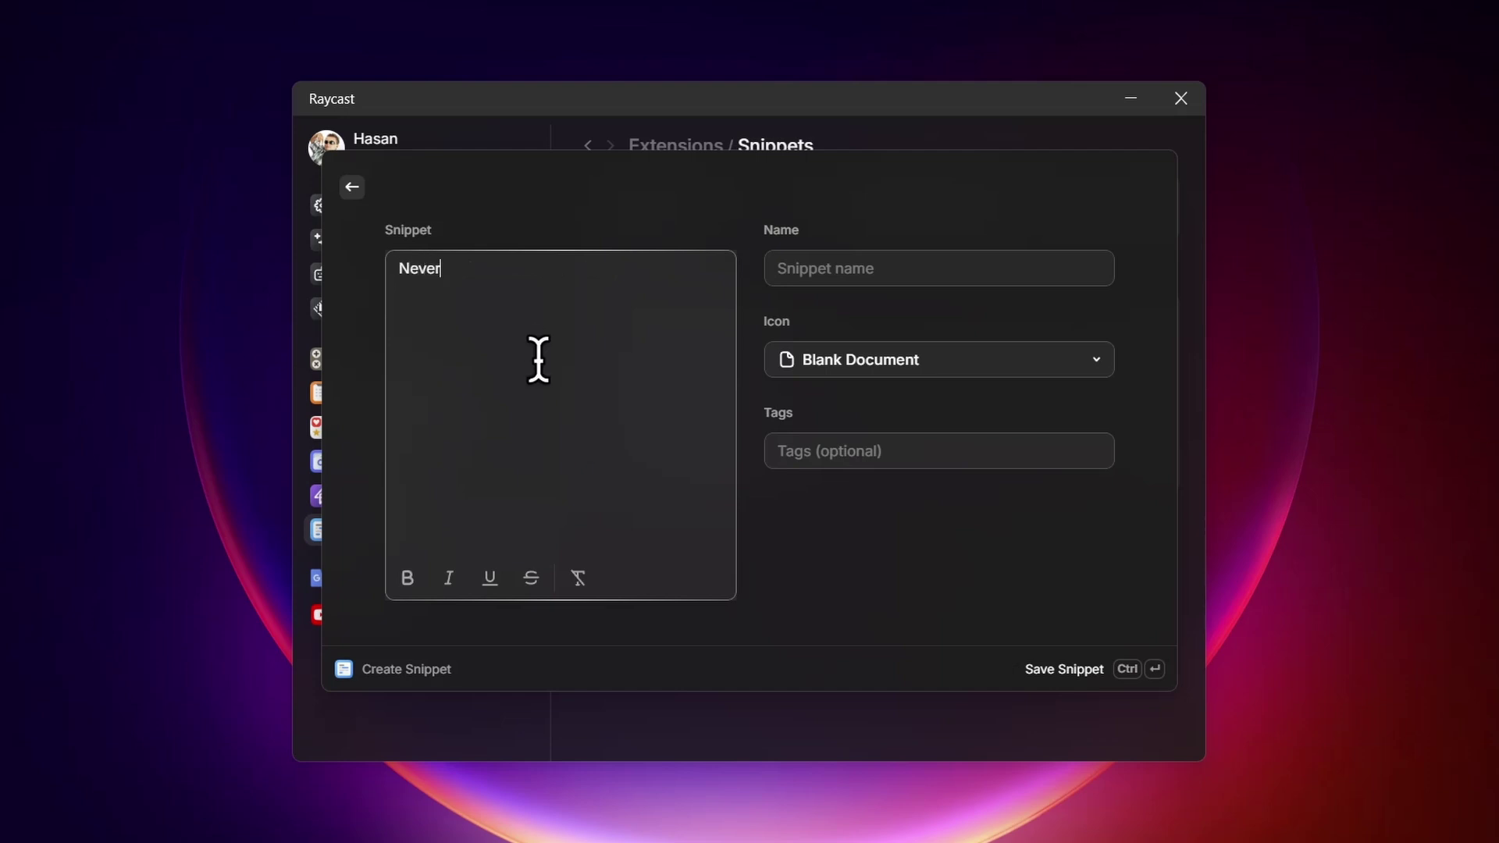
pyautogui.write('onna')
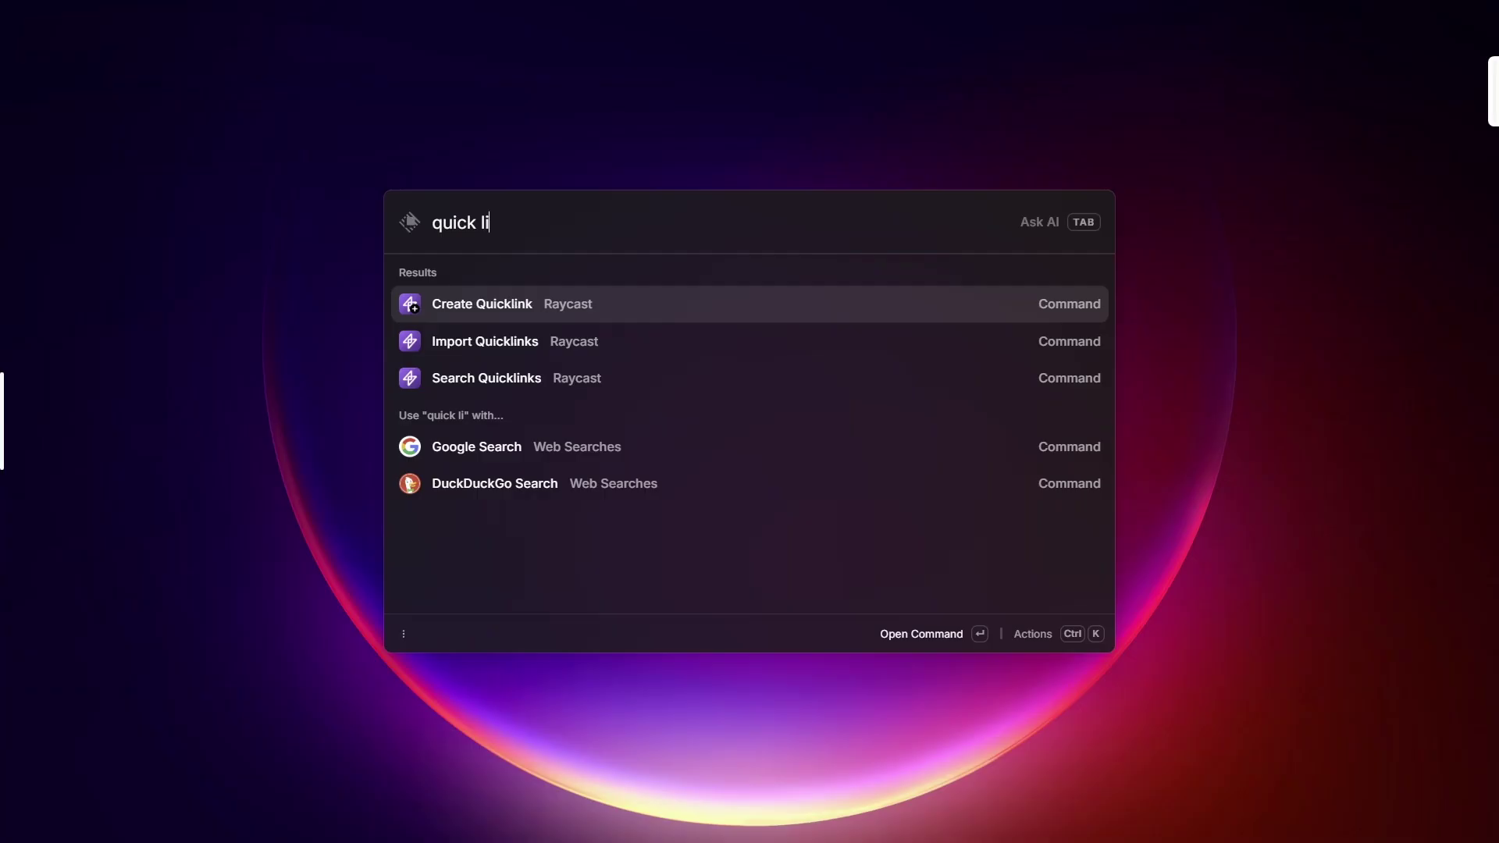
# - Create a quicklink named 'My channel' for the pasted youtube.com/c/letmexplain link
pyautogui.press('Return')
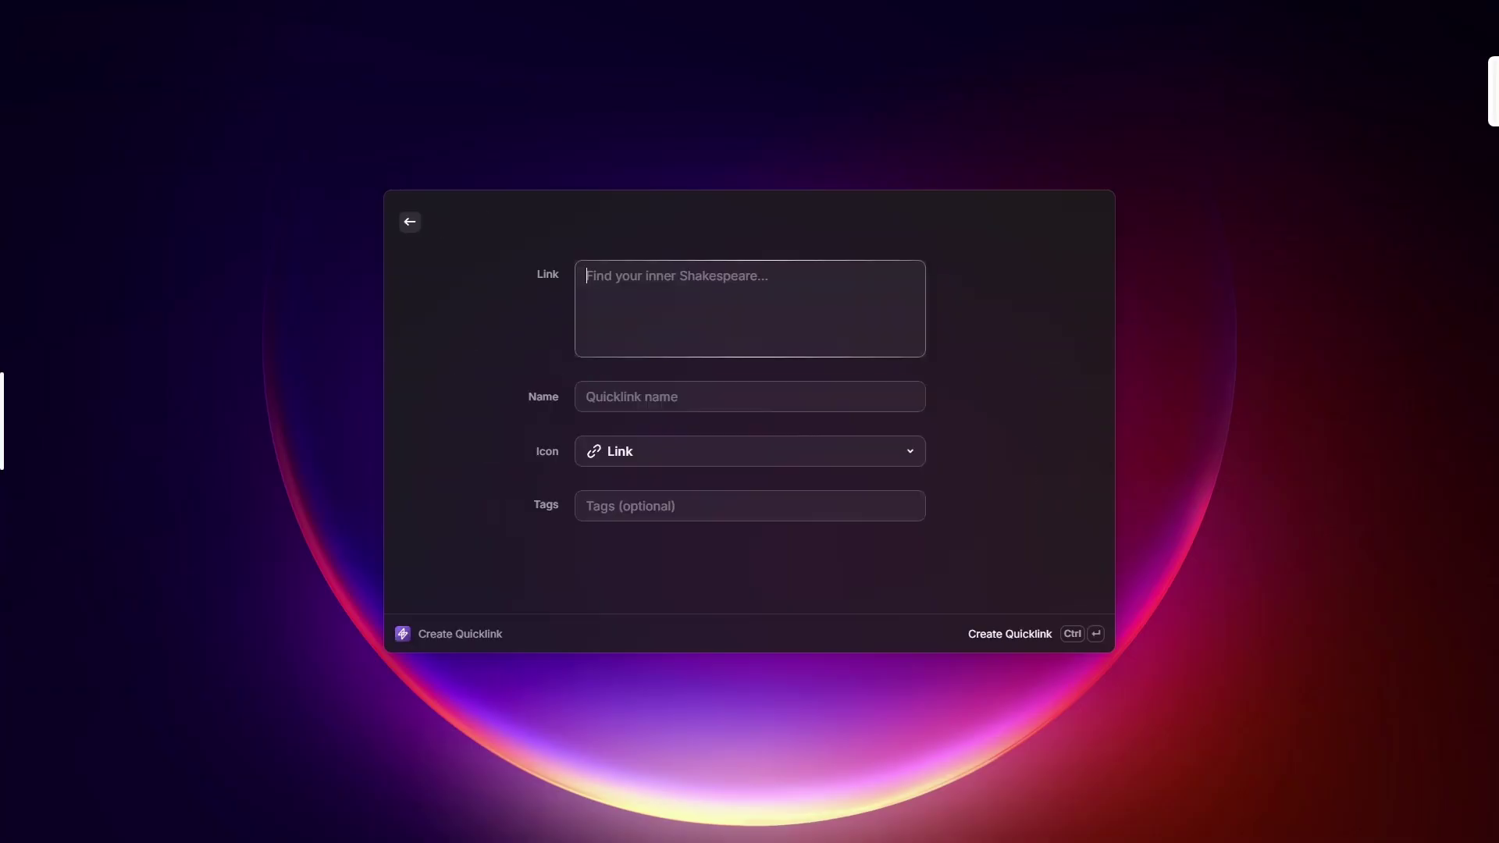
pyautogui.write('youtube.com/c/letmexplain')
pyautogui.click(723, 402)
pyautogui.write('My channel')
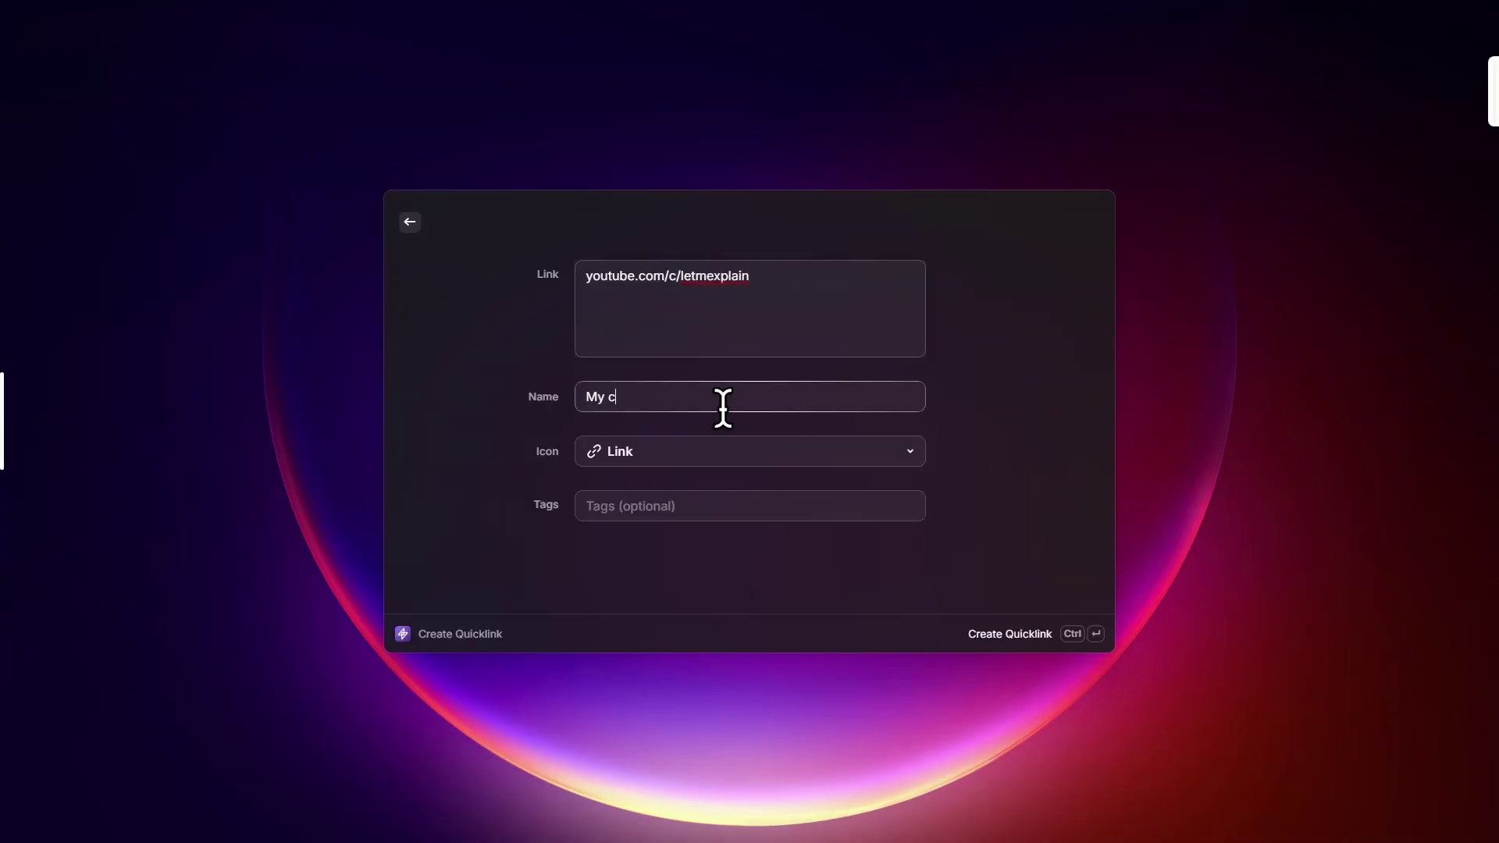
pyautogui.click(1001, 635)
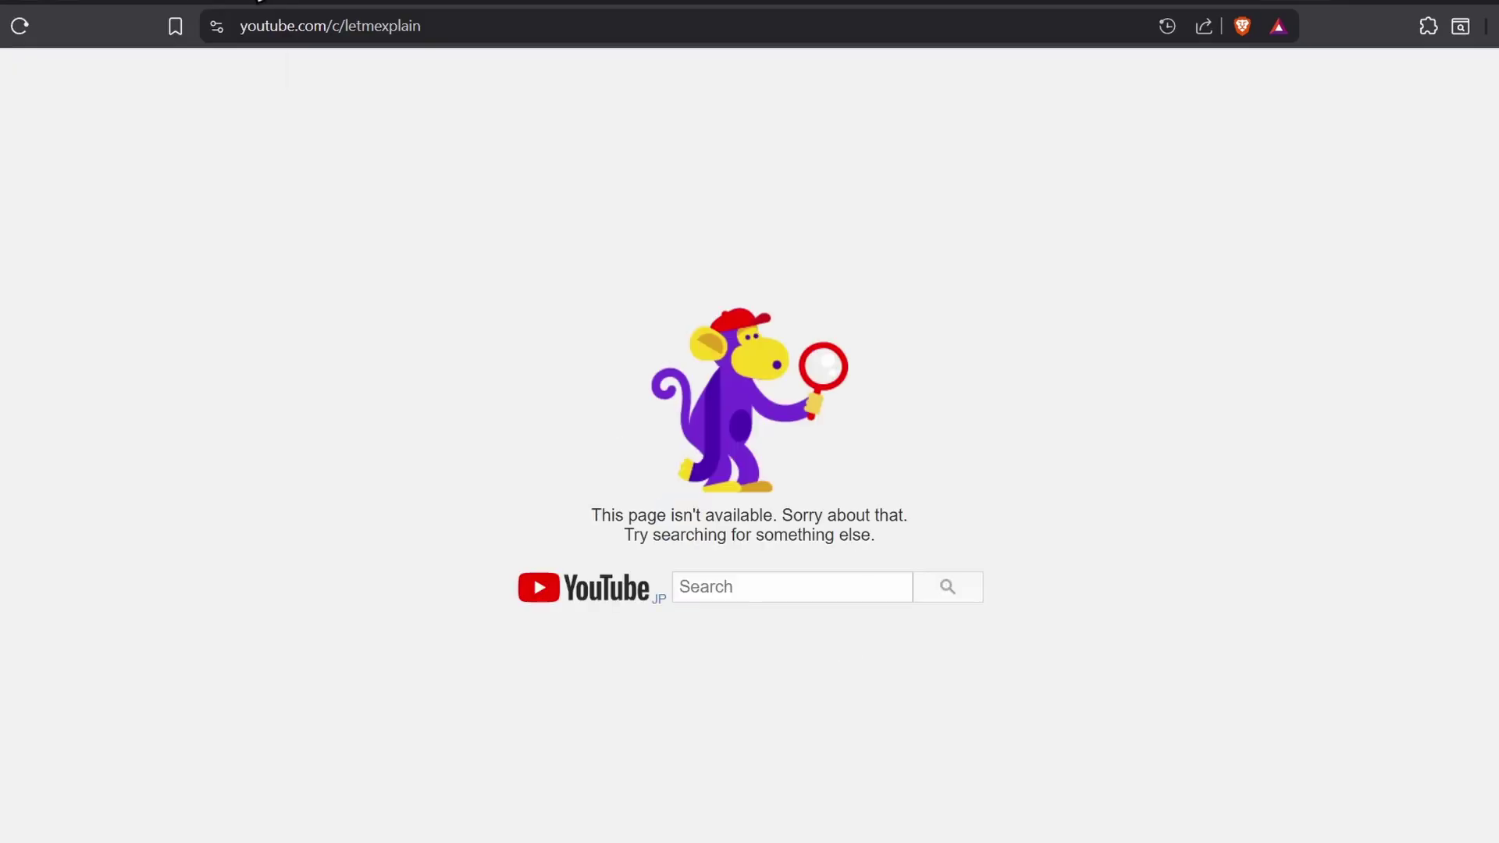
pyautogui.click(454, 31)
pyautogui.hotkey('ctrl', 'a')
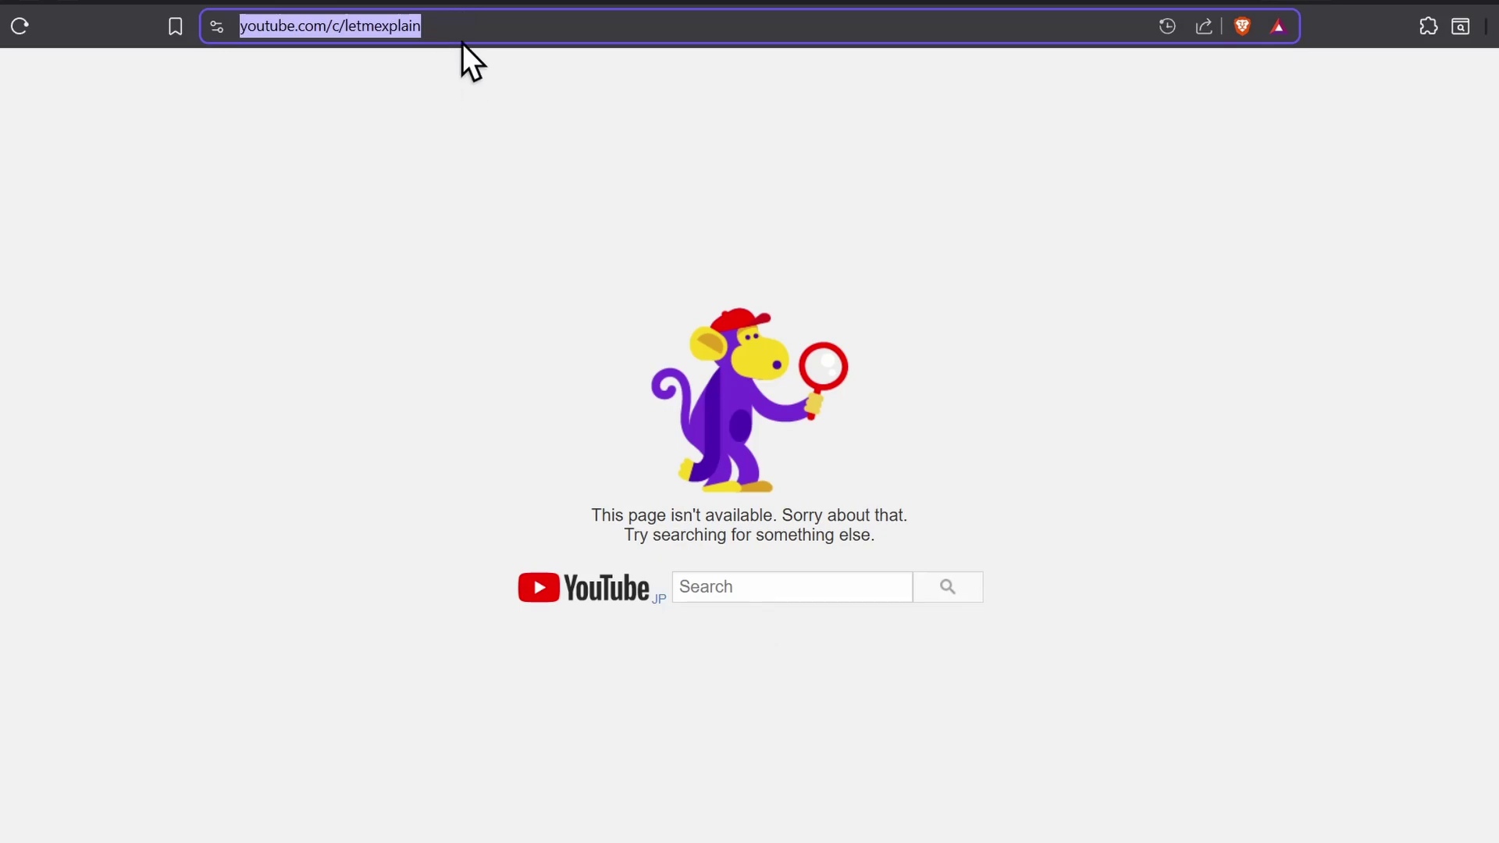
pyautogui.click(462, 29)
pyautogui.click(417, 26)
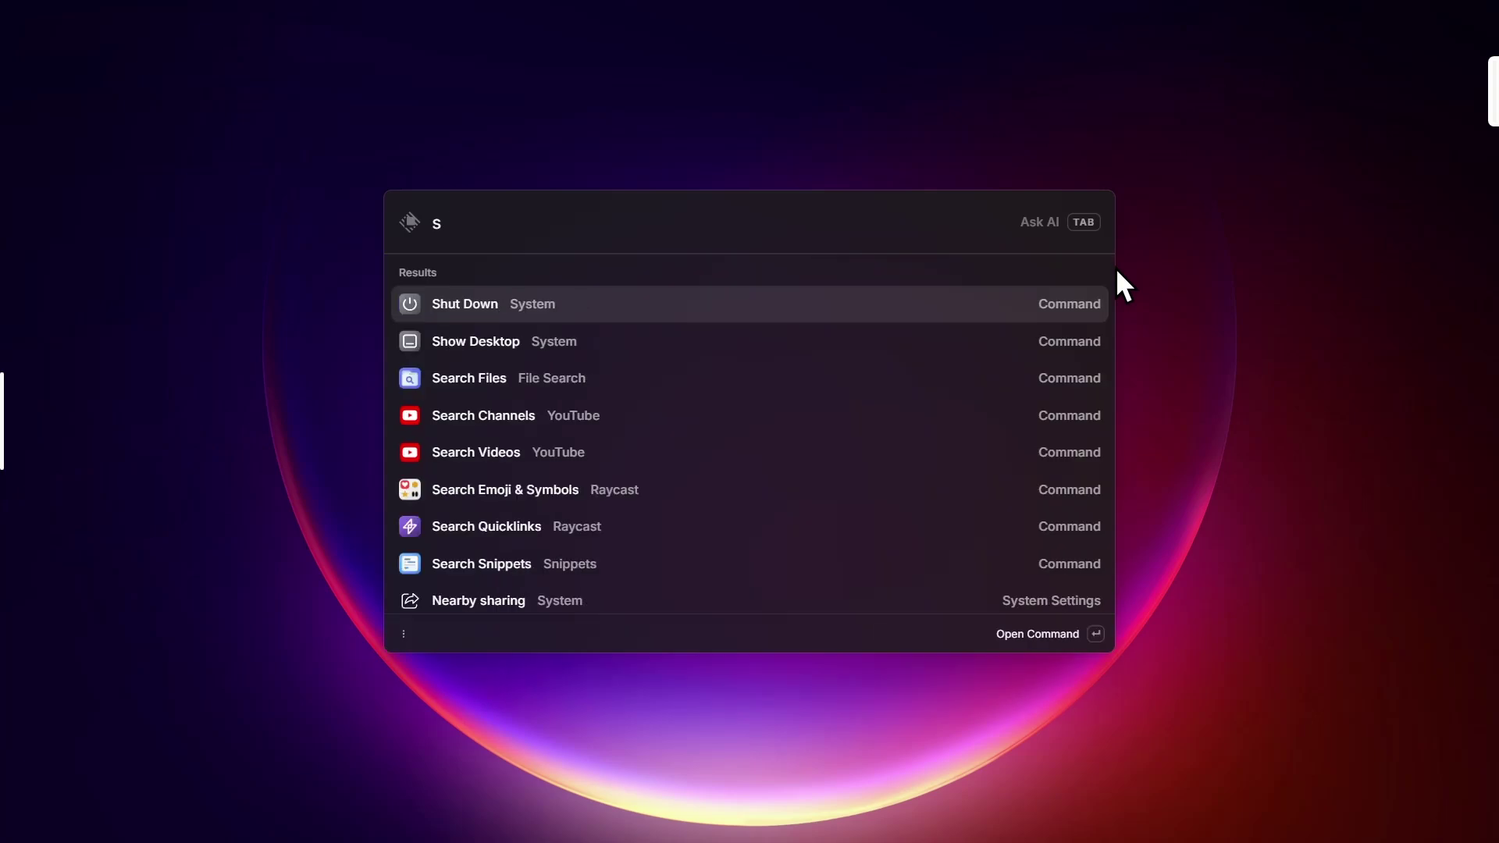
# - Open the Raycast Store via 'sto' and browse its extension list to Google Translate
pyautogui.write('to')
pyautogui.press('Return')
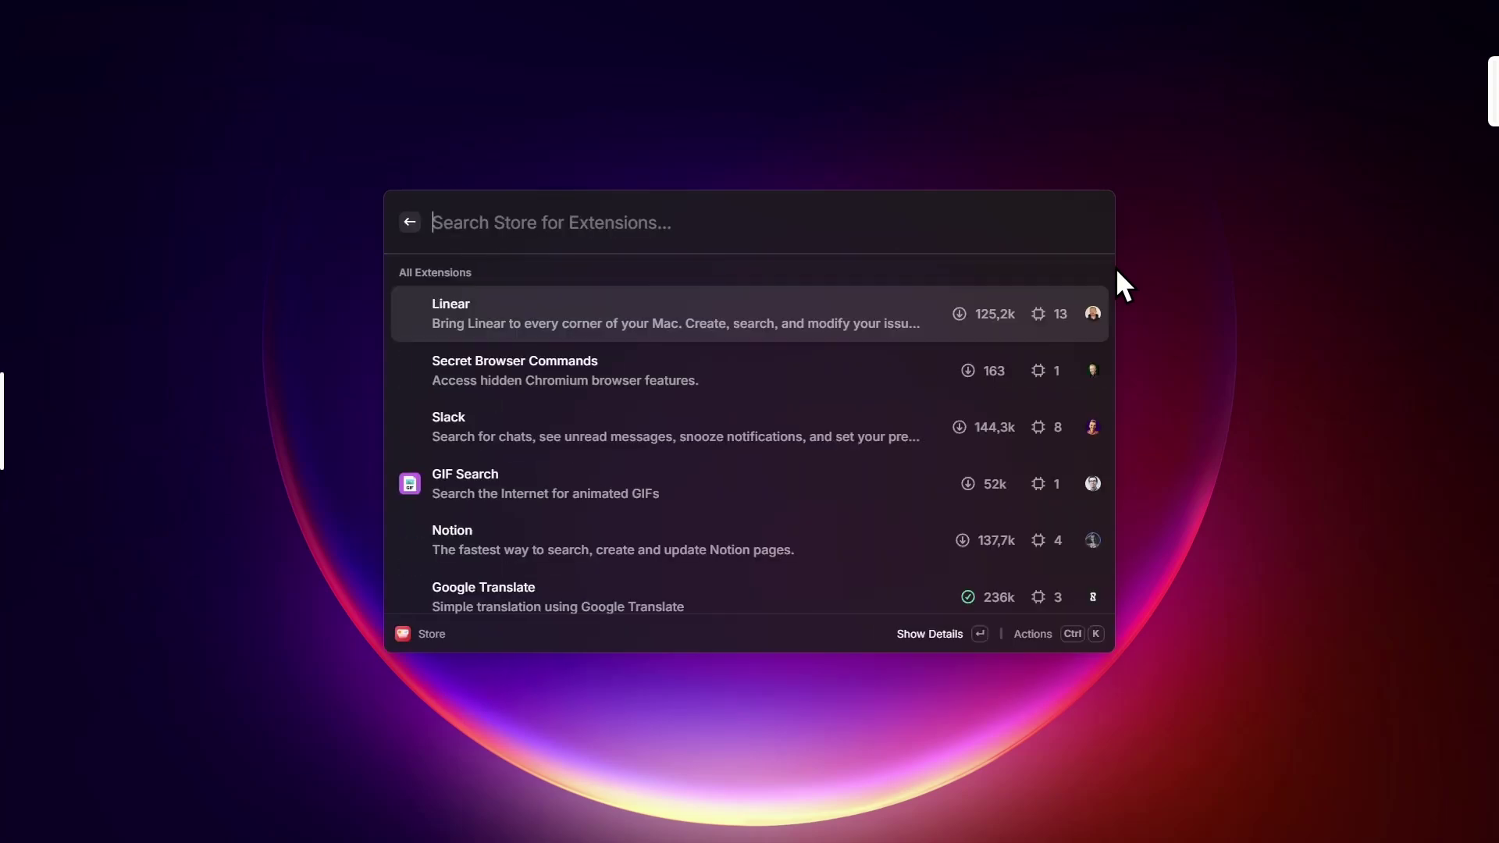
pyautogui.press('Down')
pyautogui.press('Down')
pyautogui.press('Down')
pyautogui.press('Down')
pyautogui.press('Down')
pyautogui.press('Down')
pyautogui.press('Down')
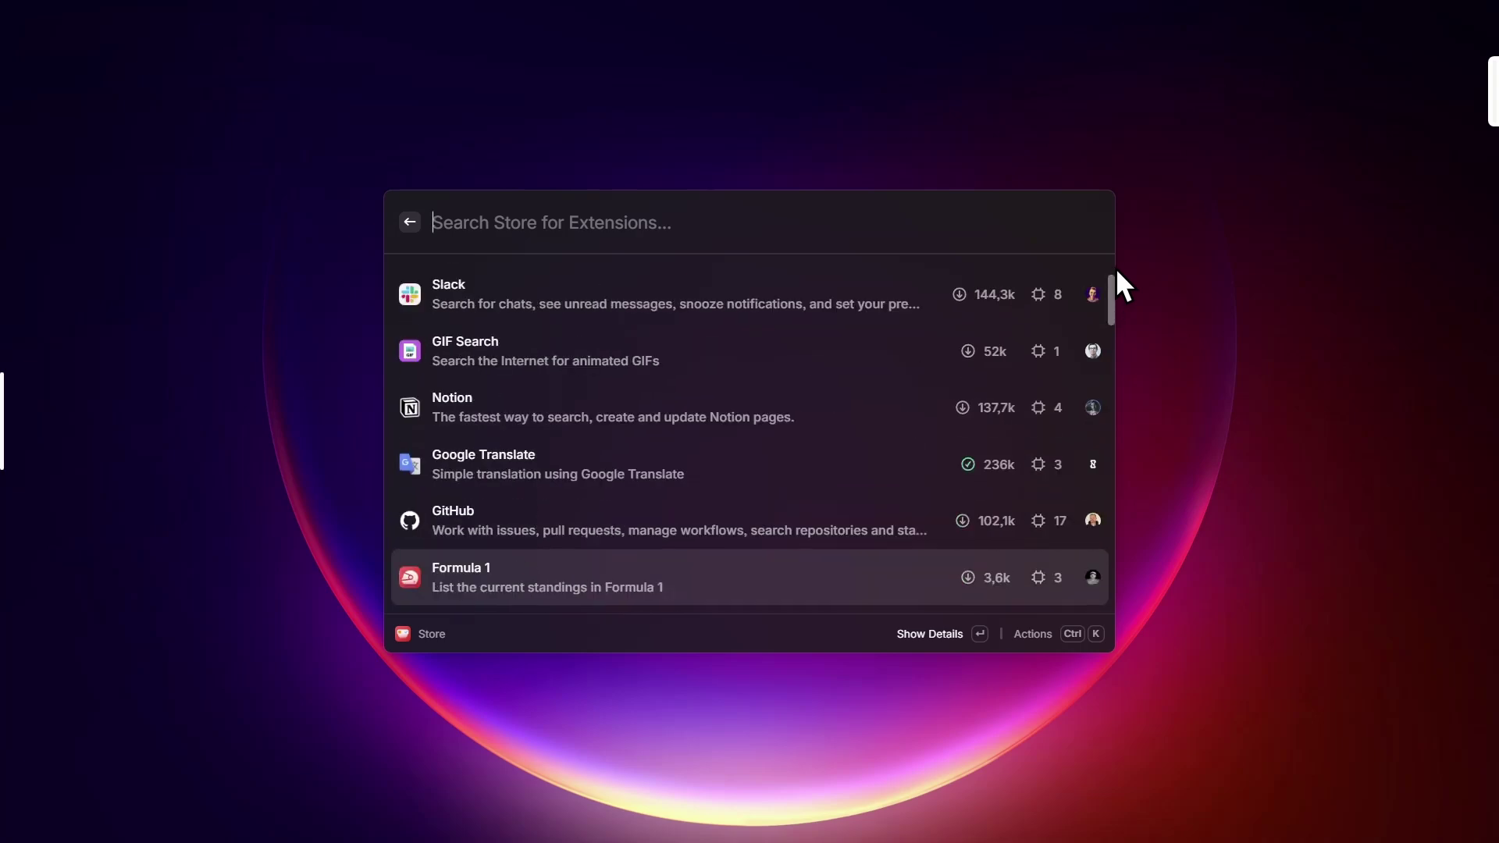
pyautogui.press('Down')
pyautogui.press('Down')
pyautogui.press('Down')
pyautogui.press('Down')
pyautogui.press('Down')
pyautogui.press('Up')
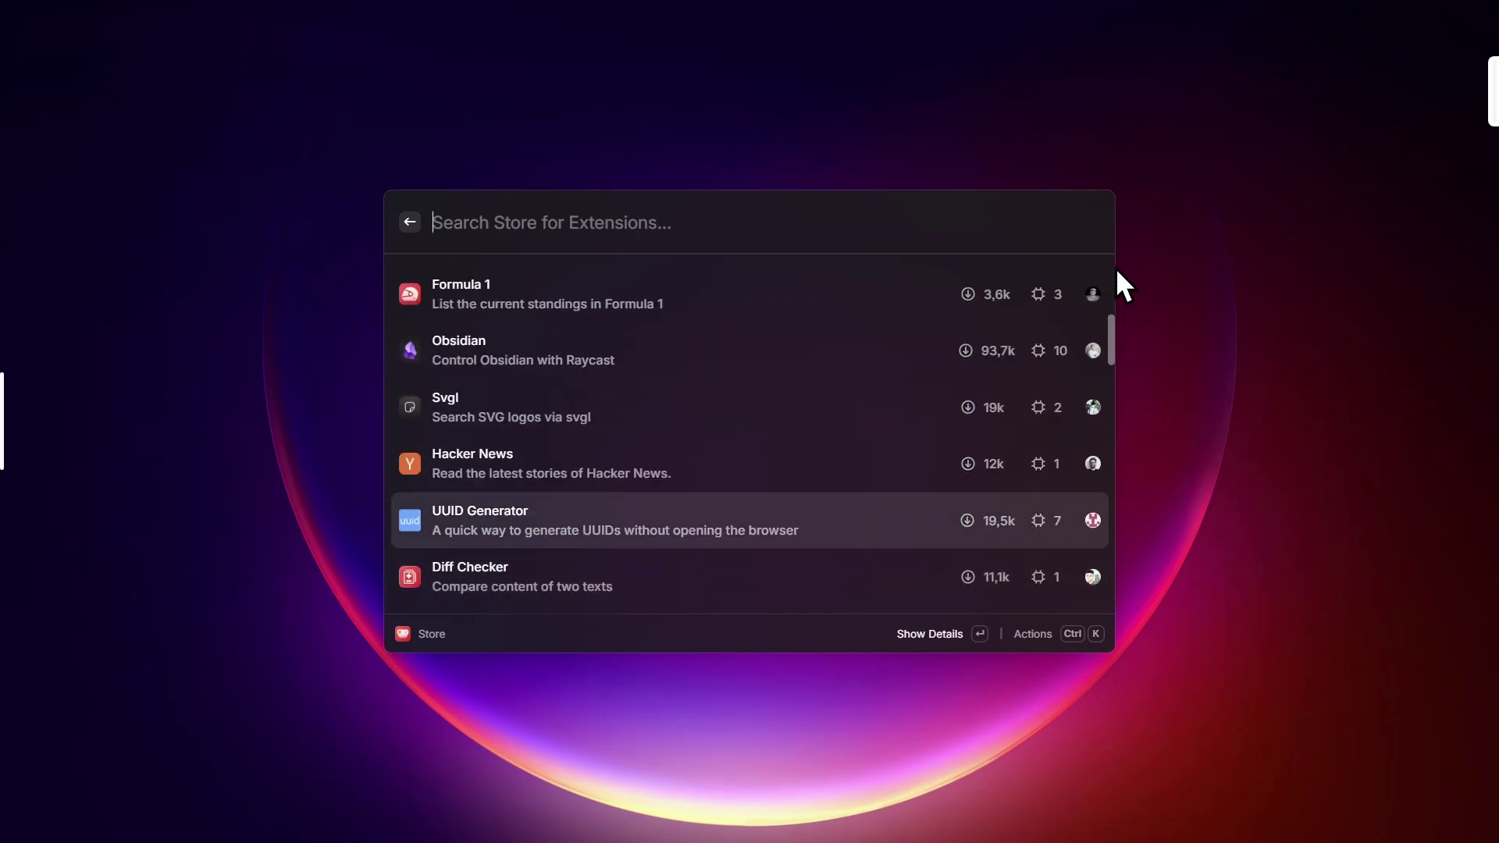
pyautogui.press('Down')
pyautogui.press('Down')
pyautogui.press('Down')
pyautogui.press('Down')
pyautogui.press('Up')
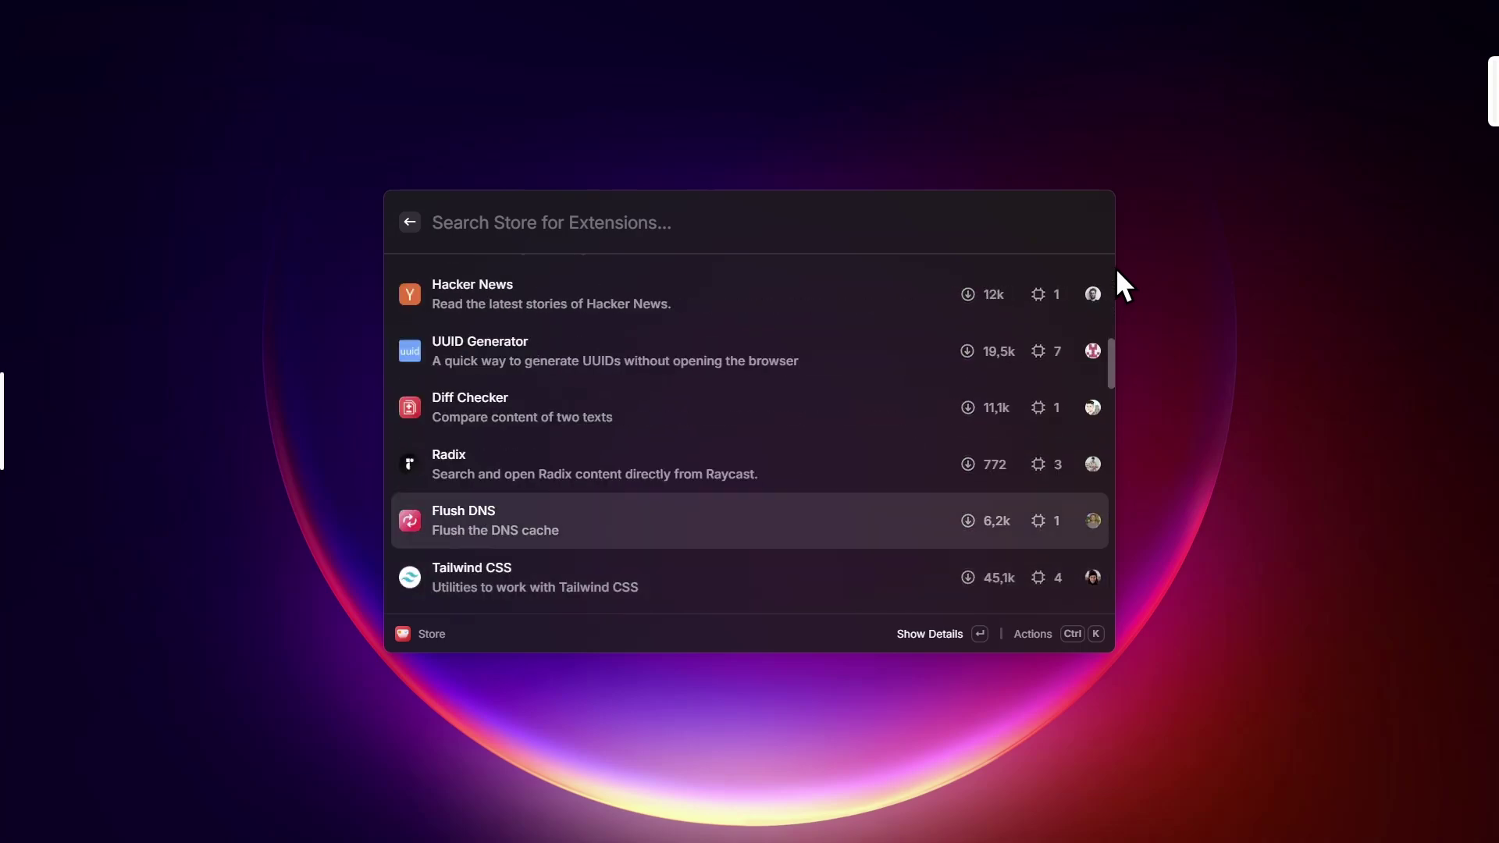
pyautogui.press('Down')
pyautogui.press('Down')
pyautogui.press('Down')
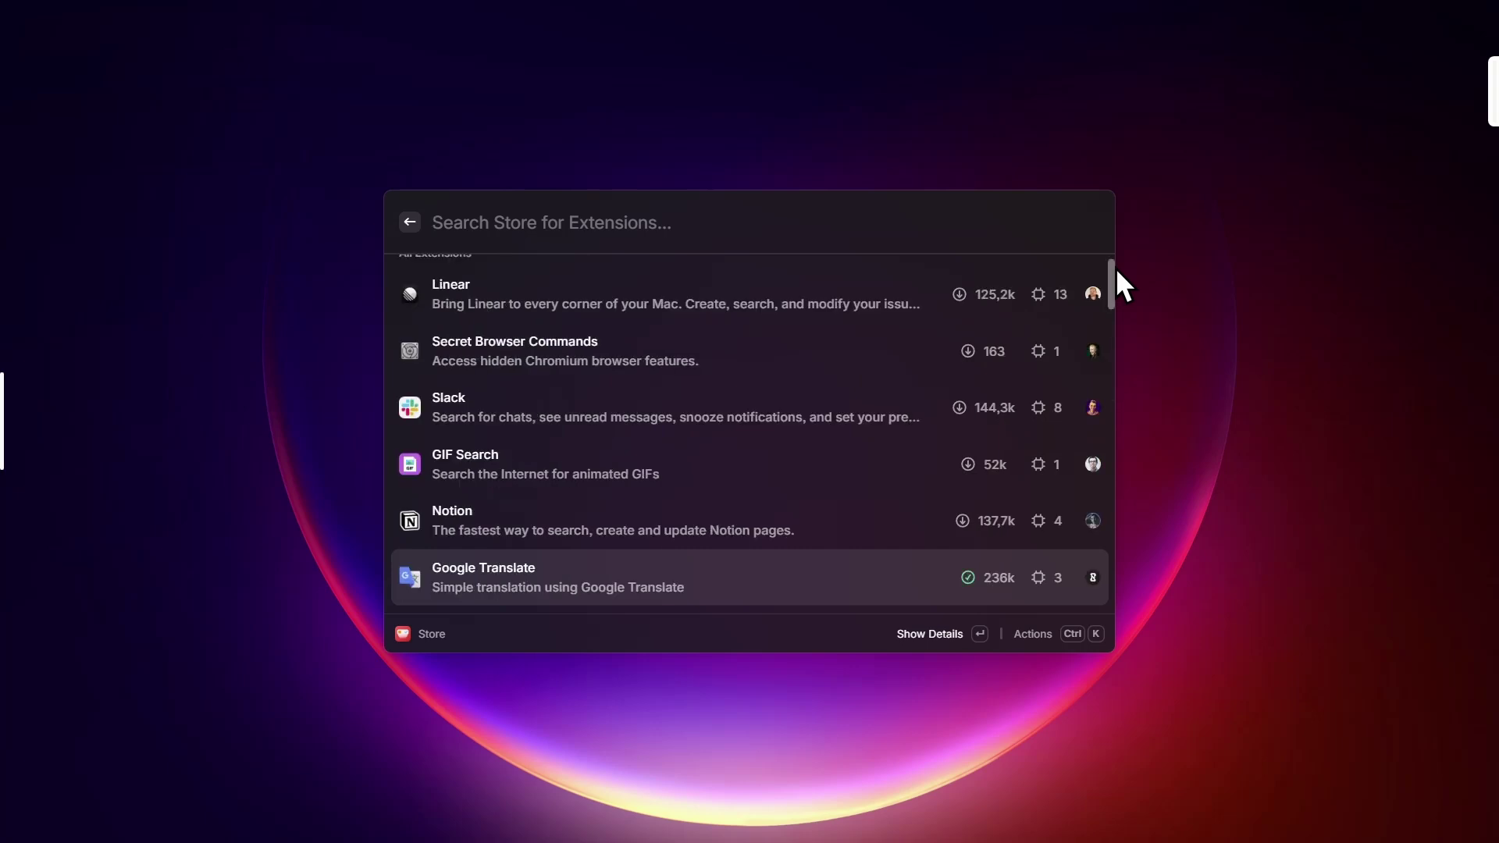
# - Translate the pasted ありがとう with Google Translate, getting 'thank you' in English
pyautogui.press('Escape')
pyautogui.write('g')
pyautogui.press('Return')
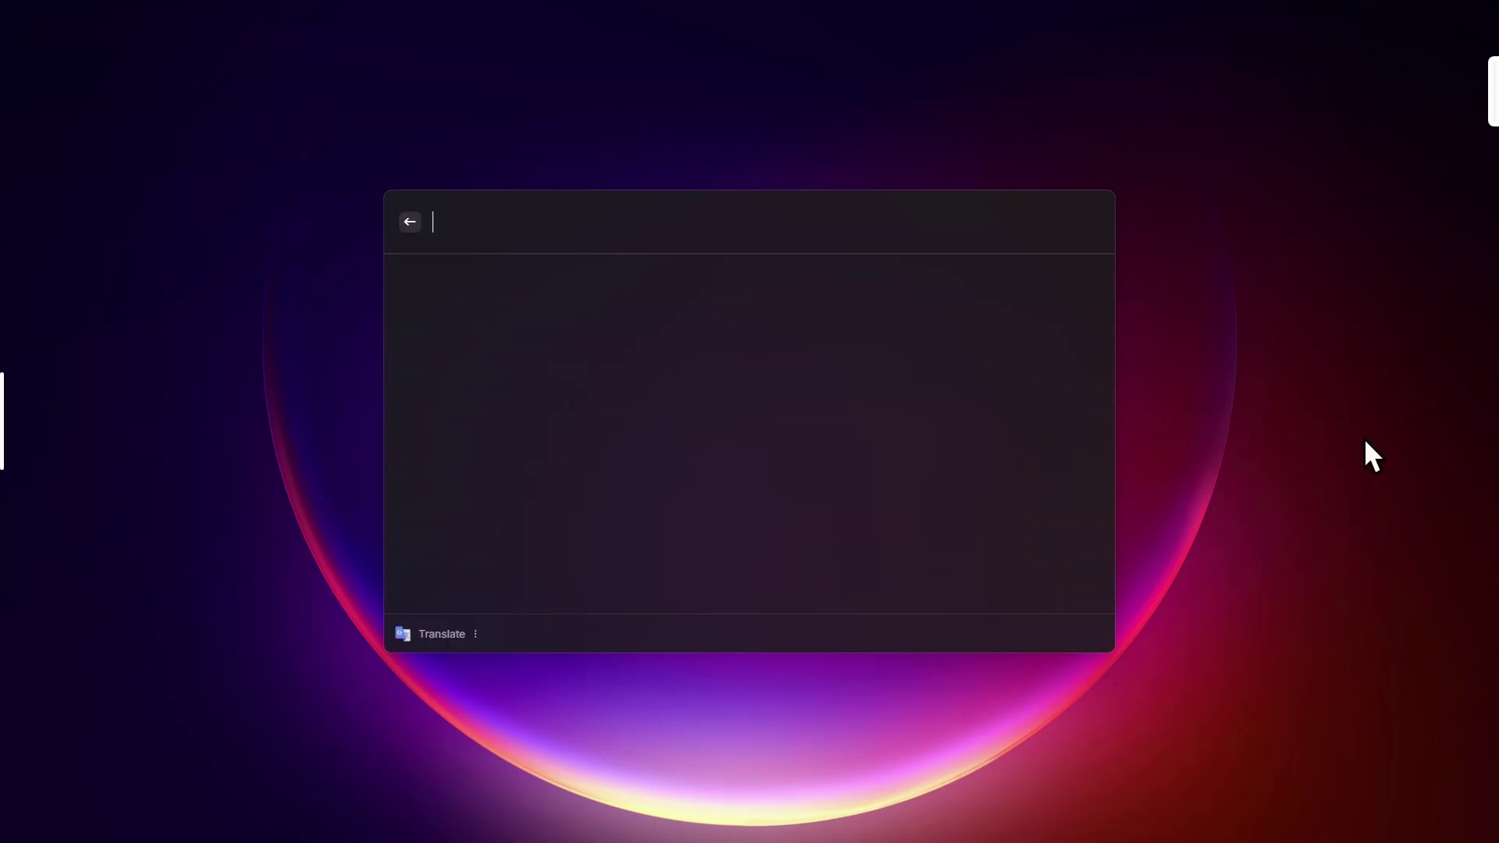
pyautogui.write('ありがとう')
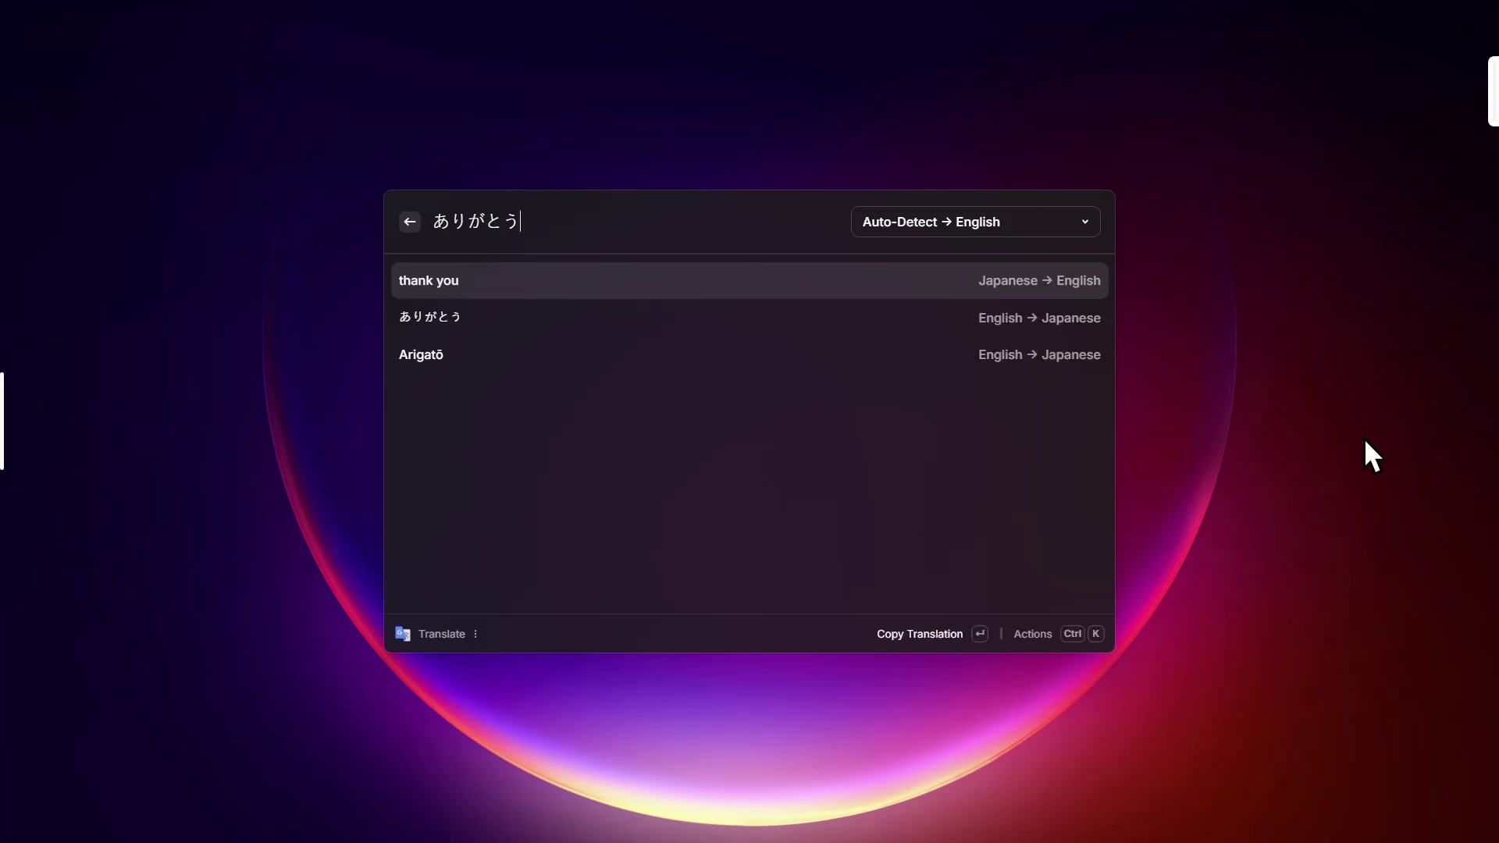
pyautogui.press('Down')
pyautogui.press('Up')
pyautogui.press('Escape')
# - Launch the YouTube extension and save a pasted YouTube API key
pyautogui.press('Return')
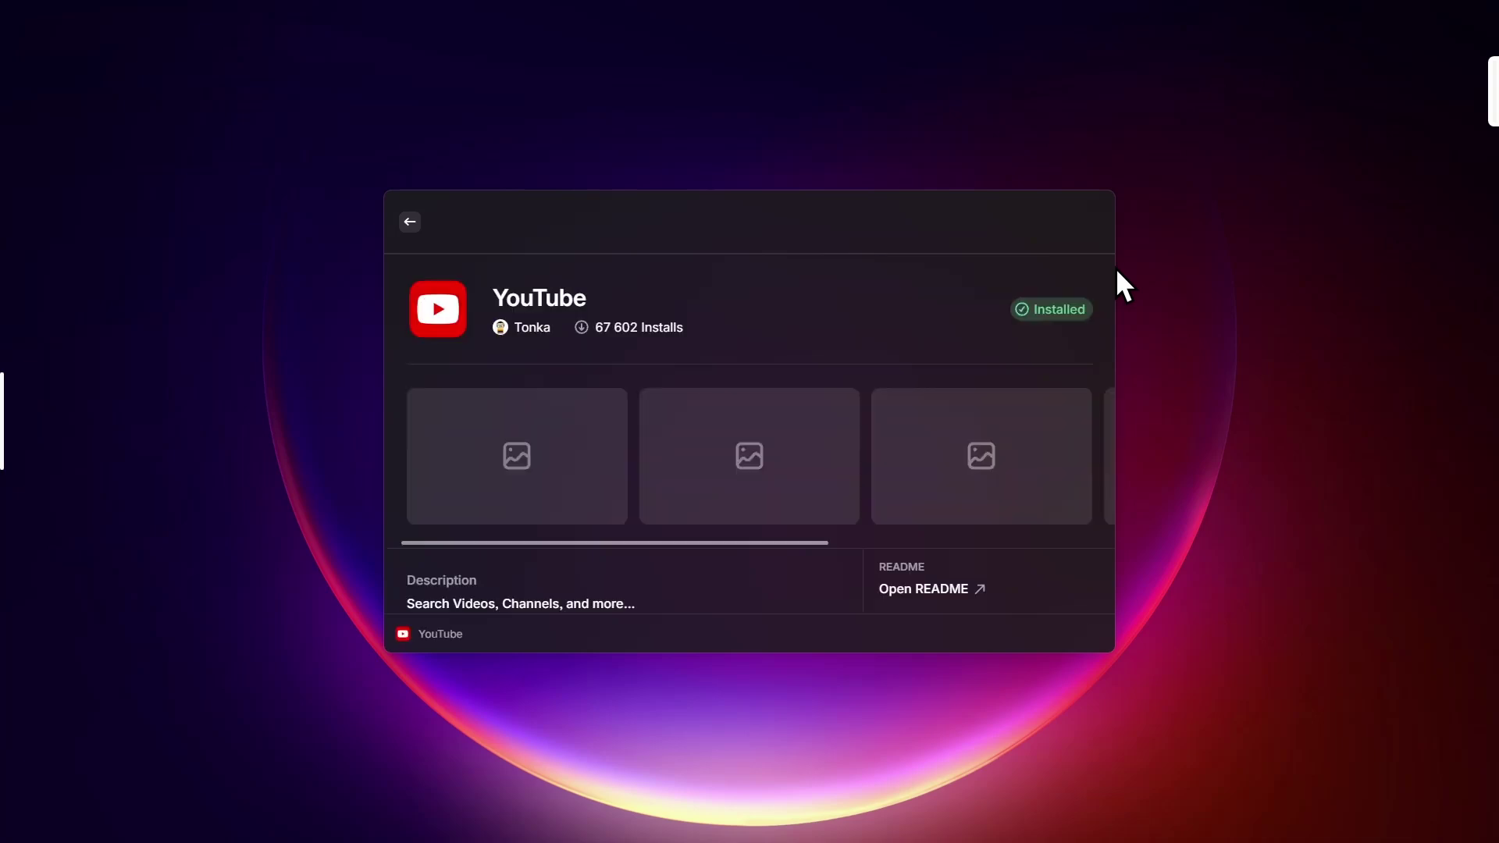
pyautogui.press('Return')
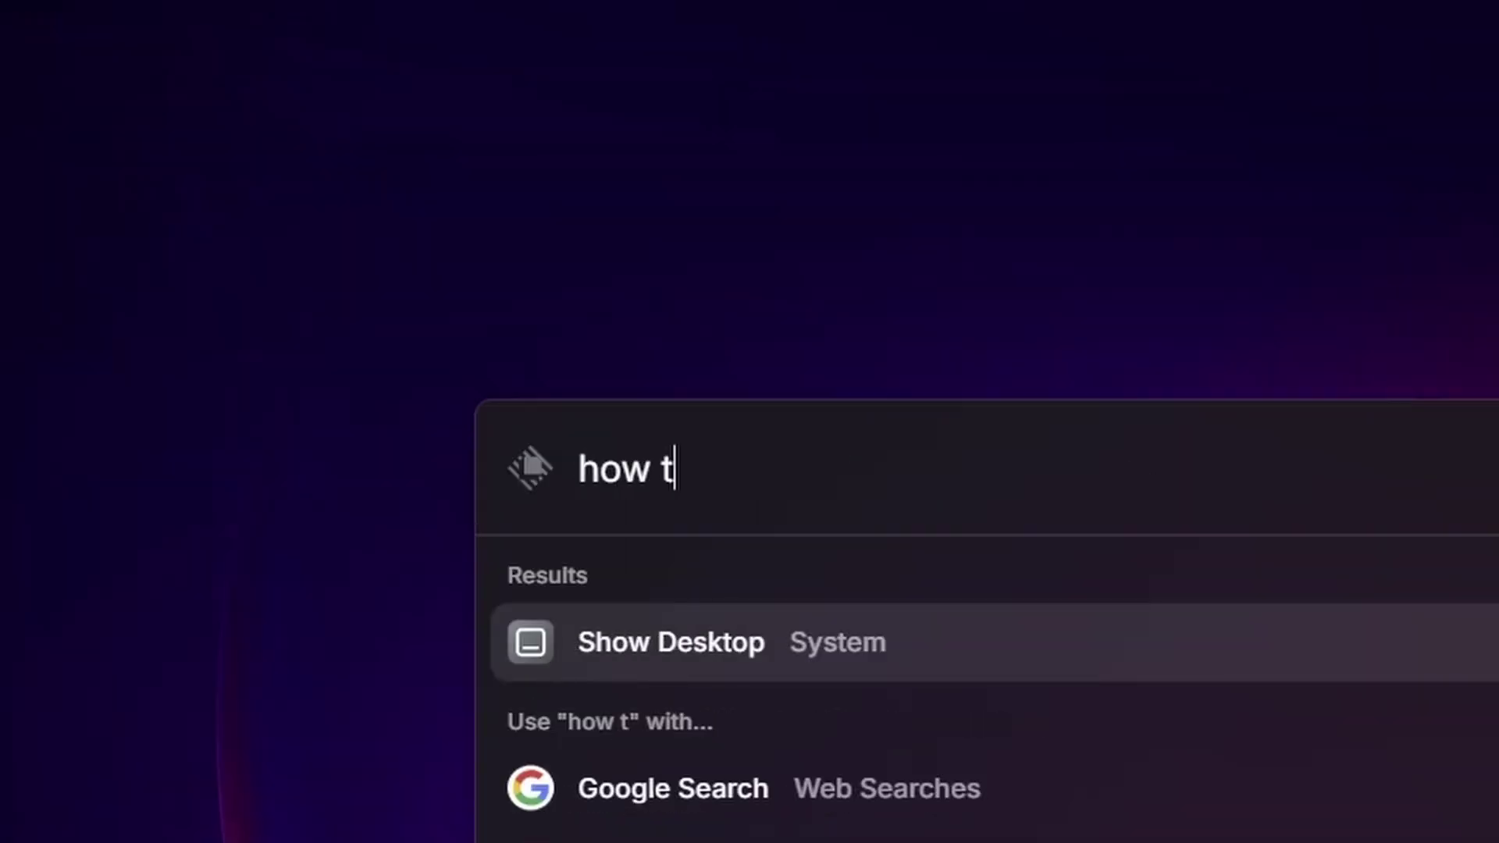
pyautogui.write('o get youtube api key')
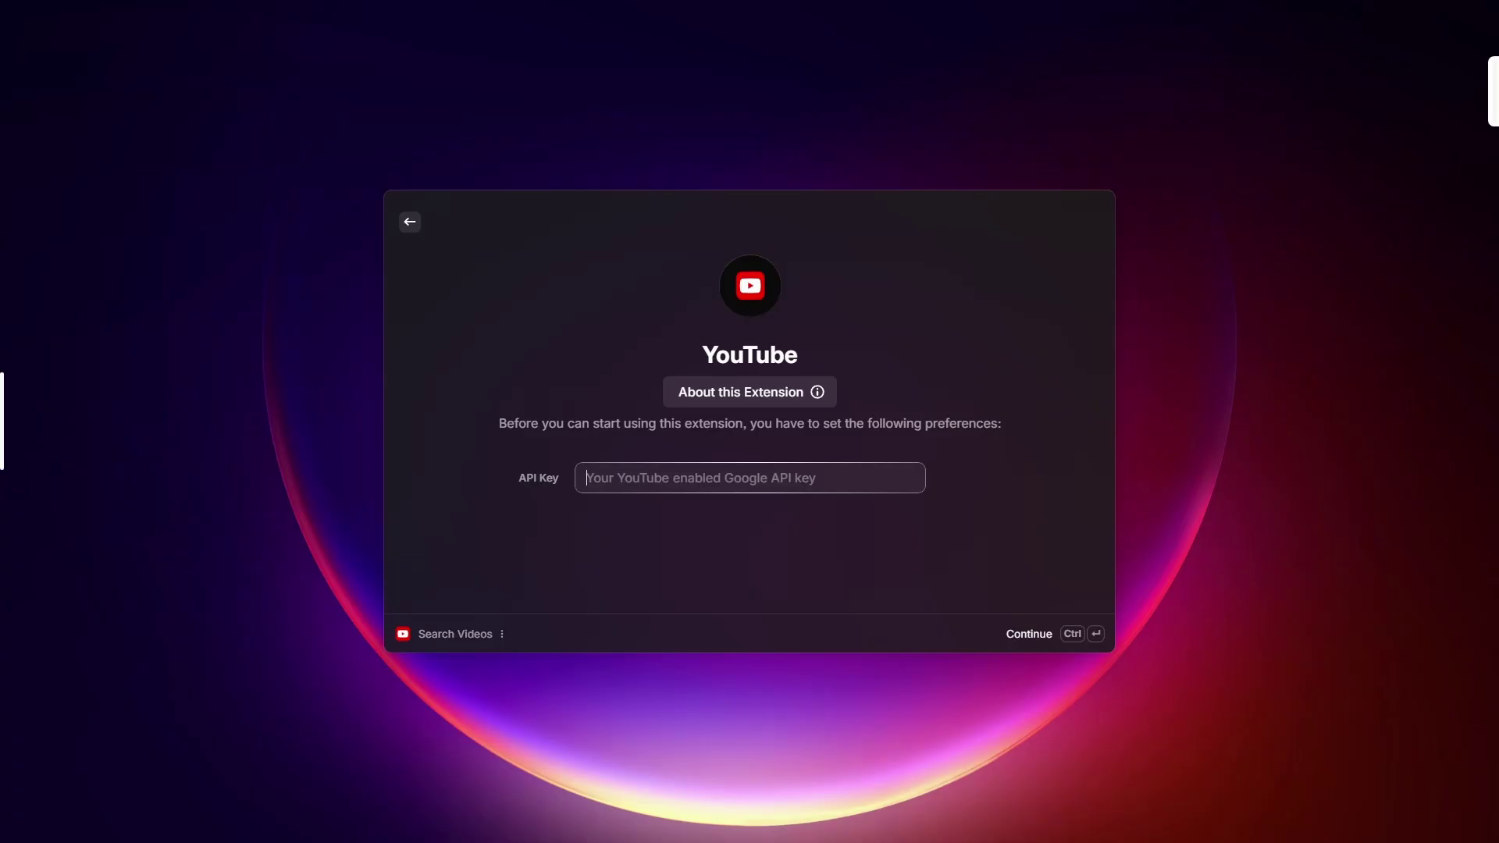
pyautogui.hotkey('ctrl', 'v')
pyautogui.hotkey('ctrl', 'Return')
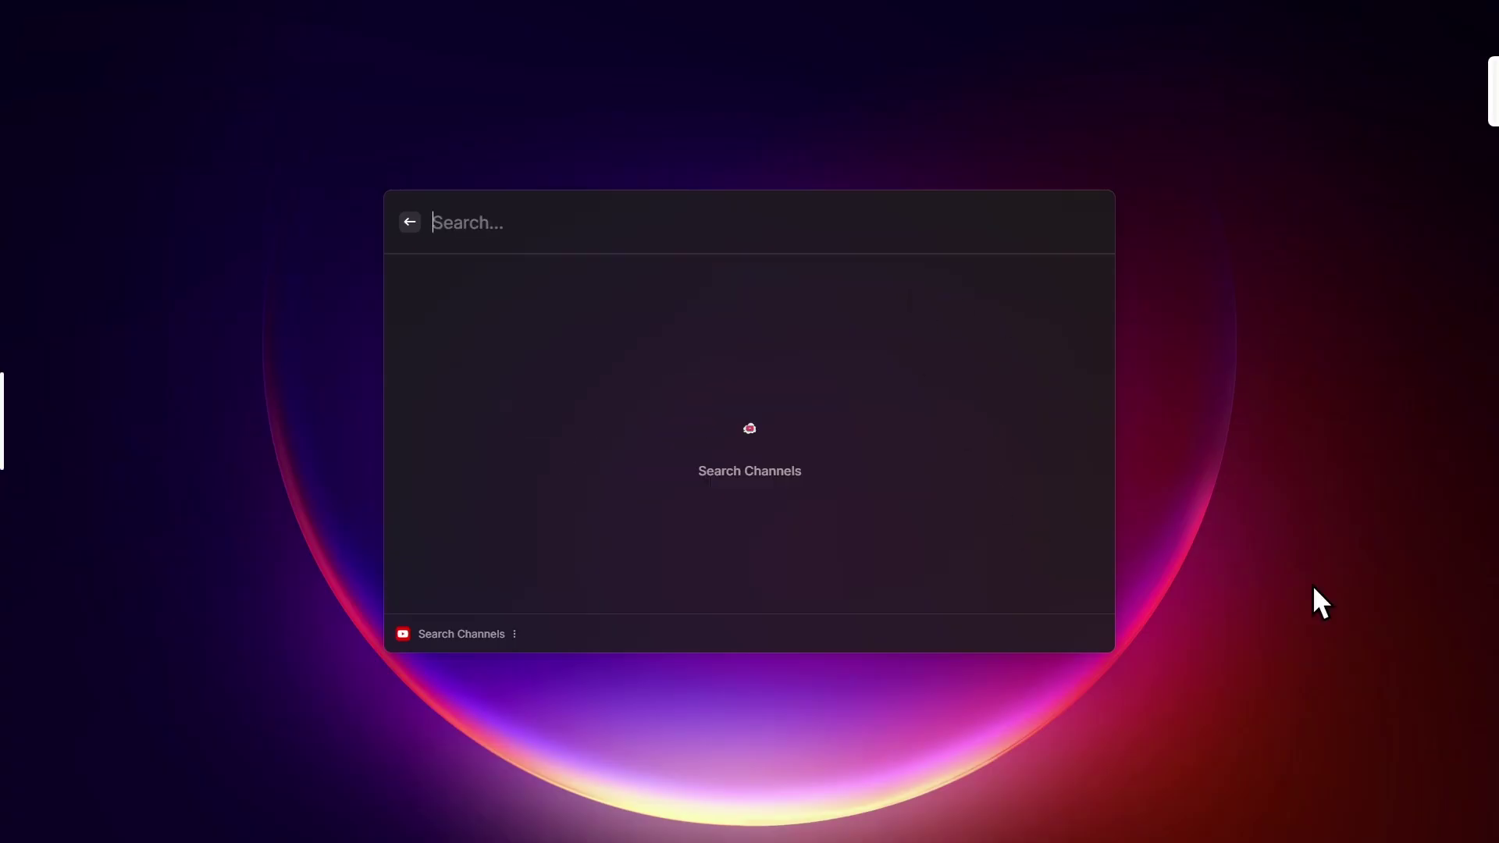
# - Search channels for 'letmexplain' and open LetMeXplain, selecting its 3.96K subscriber count
pyautogui.write('letmexplain\\')
pyautogui.press('Return')
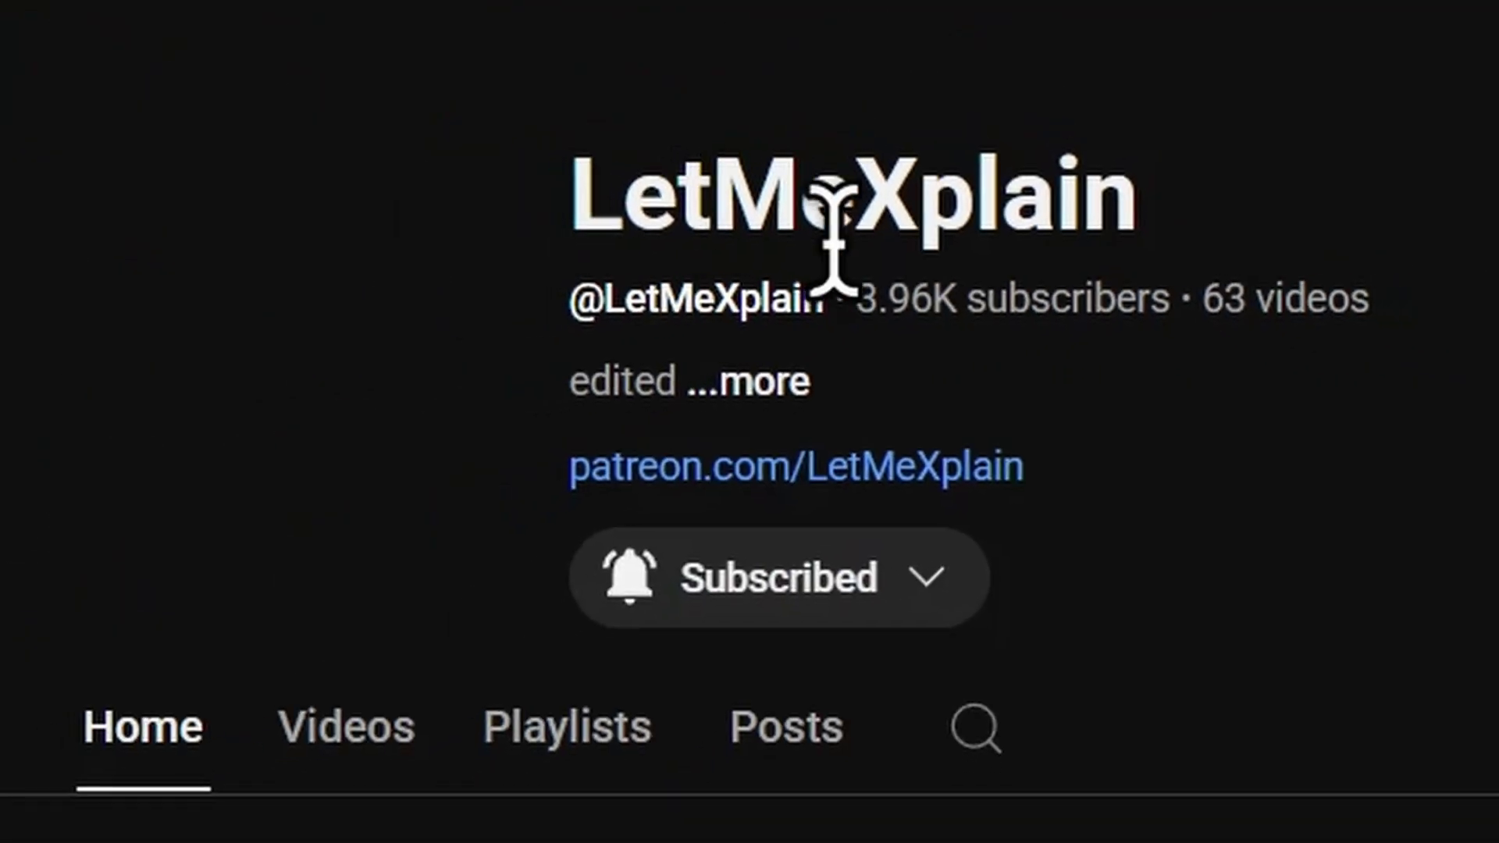
pyautogui.moveTo(862, 301); pyautogui.dragTo(1205, 332)
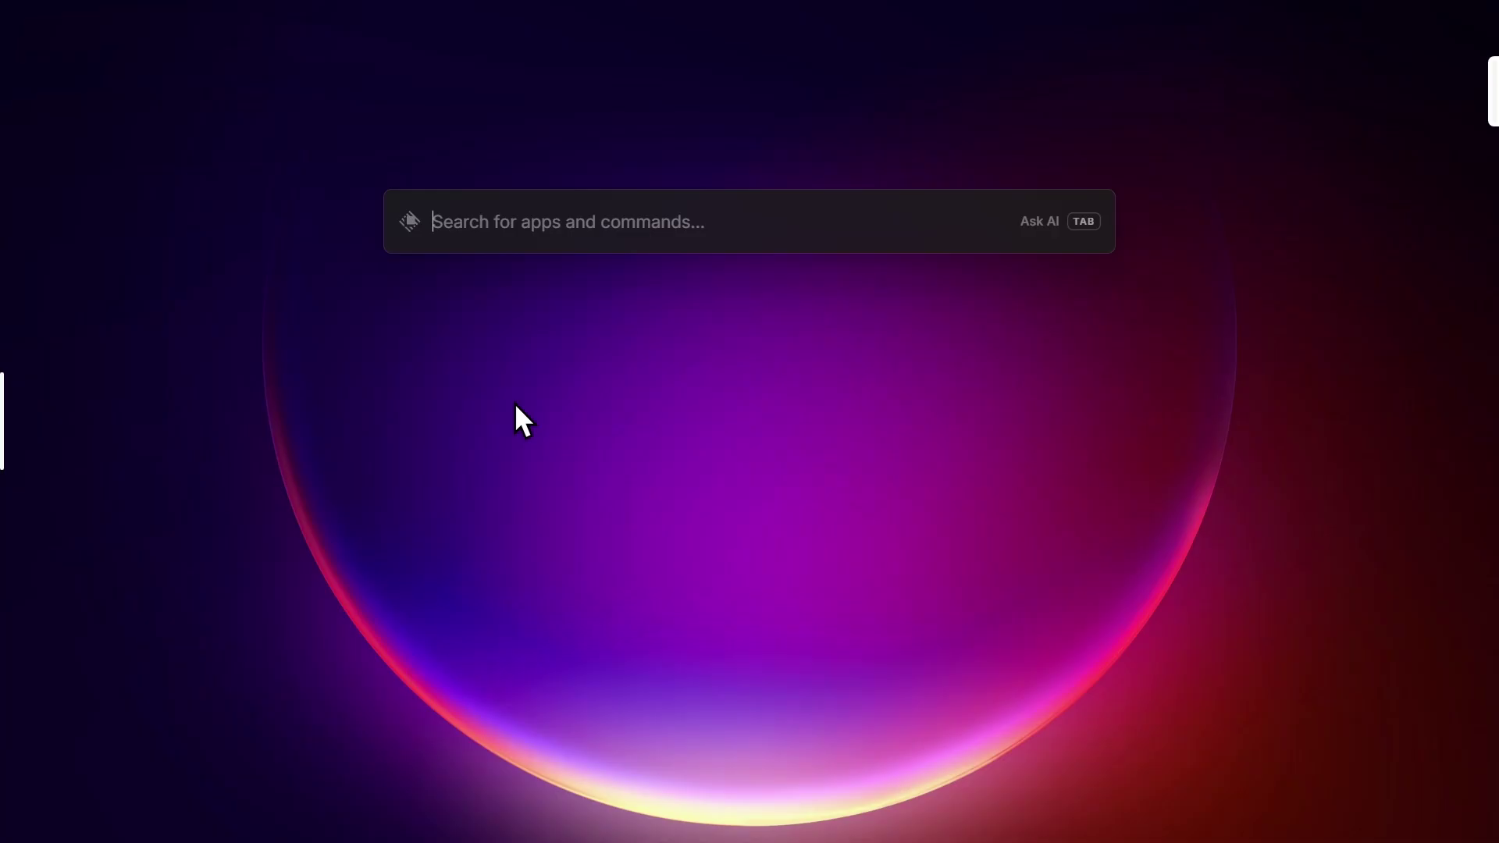
# - Open settings via 'set', view File Search and Snippets, then the About page showing v0.25.2.0
pyautogui.write('set')
pyautogui.press('Return')
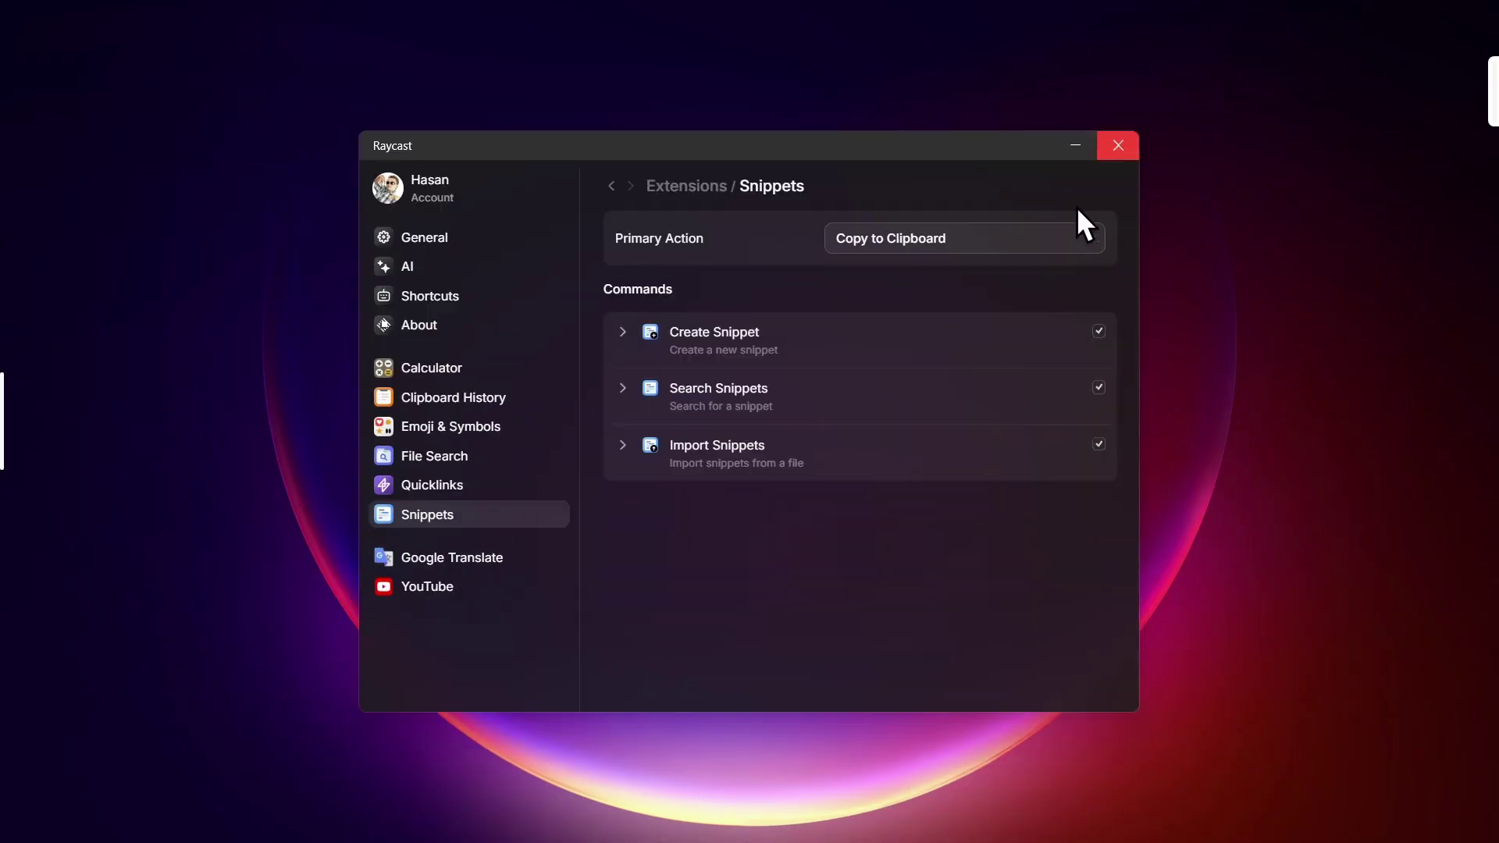
pyautogui.click(456, 452)
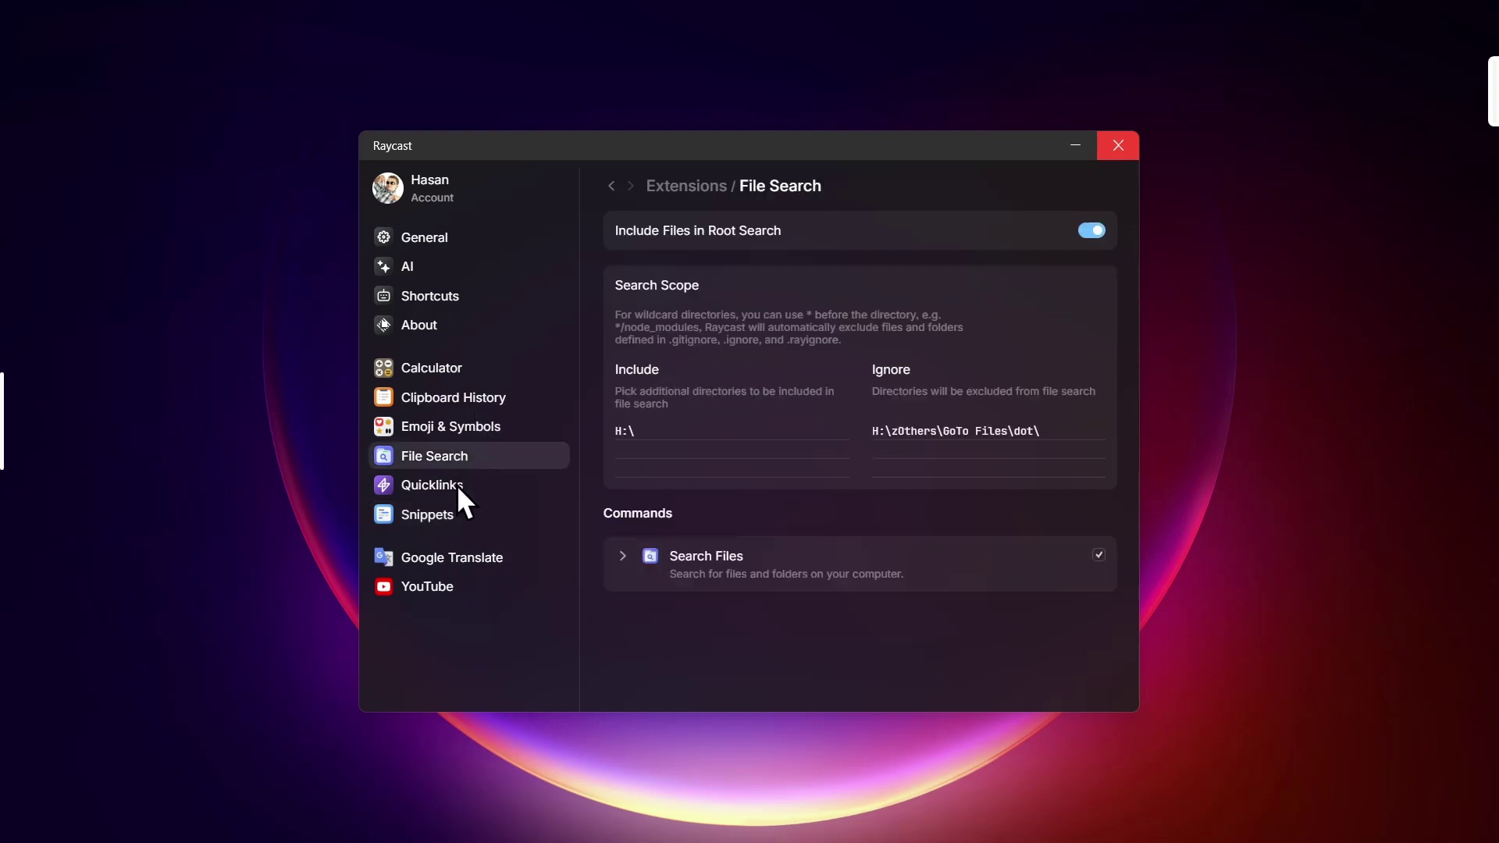
pyautogui.click(455, 508)
pyautogui.click(454, 325)
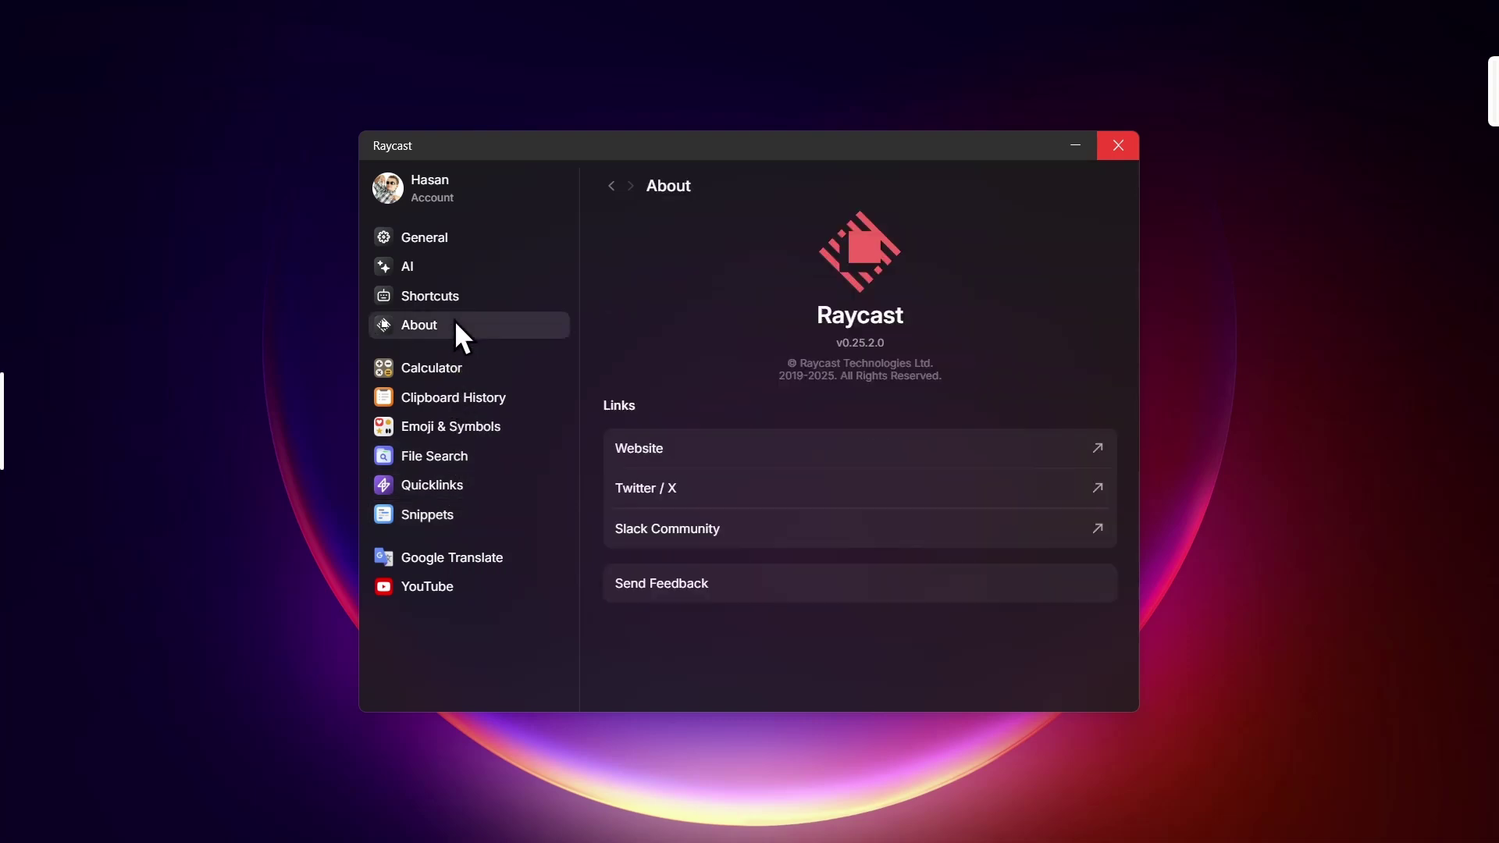